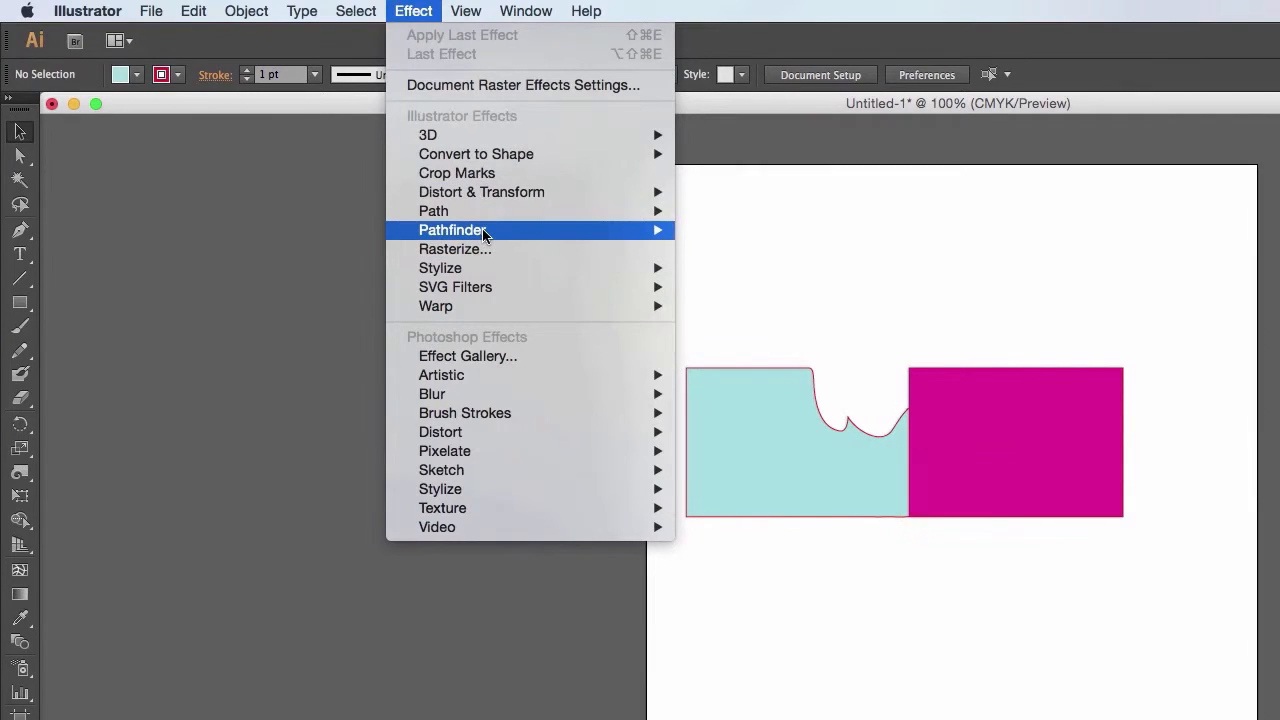
- Show the Pathfinder panel and place it in the empty area beside the artboard
mouse_move(485, 232)
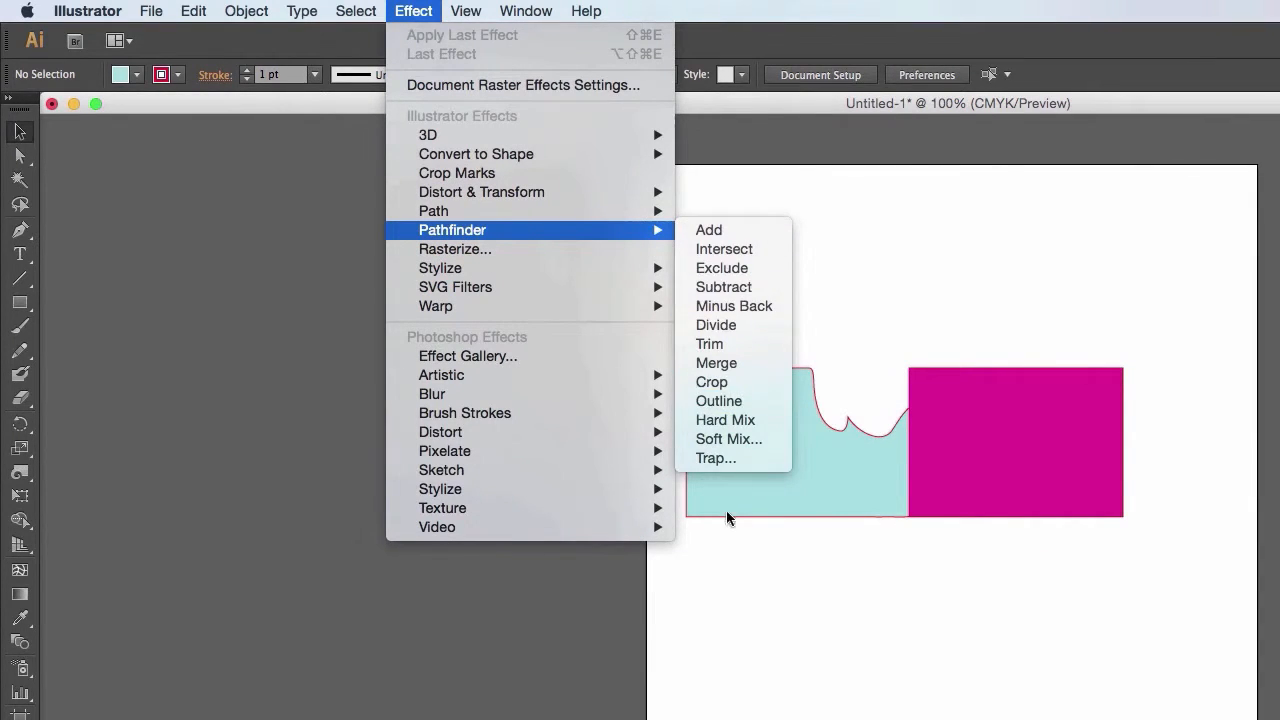
mouse_move(515, 12)
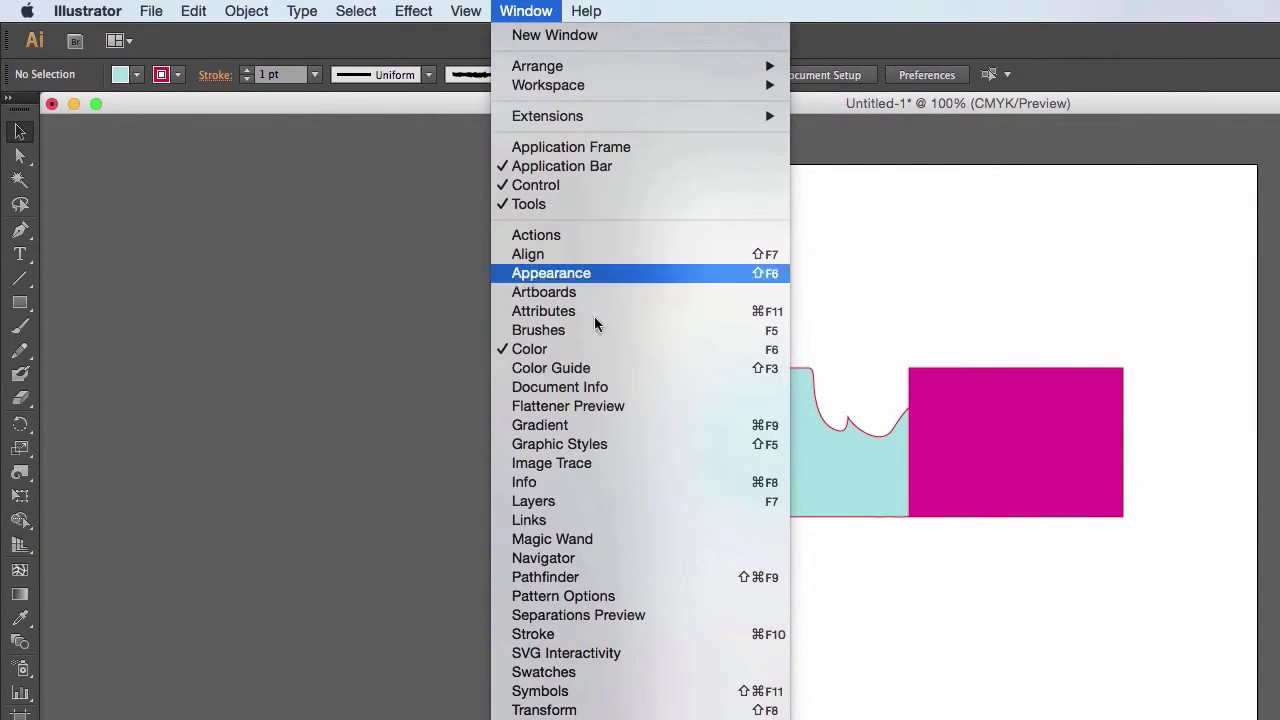
click(590, 577)
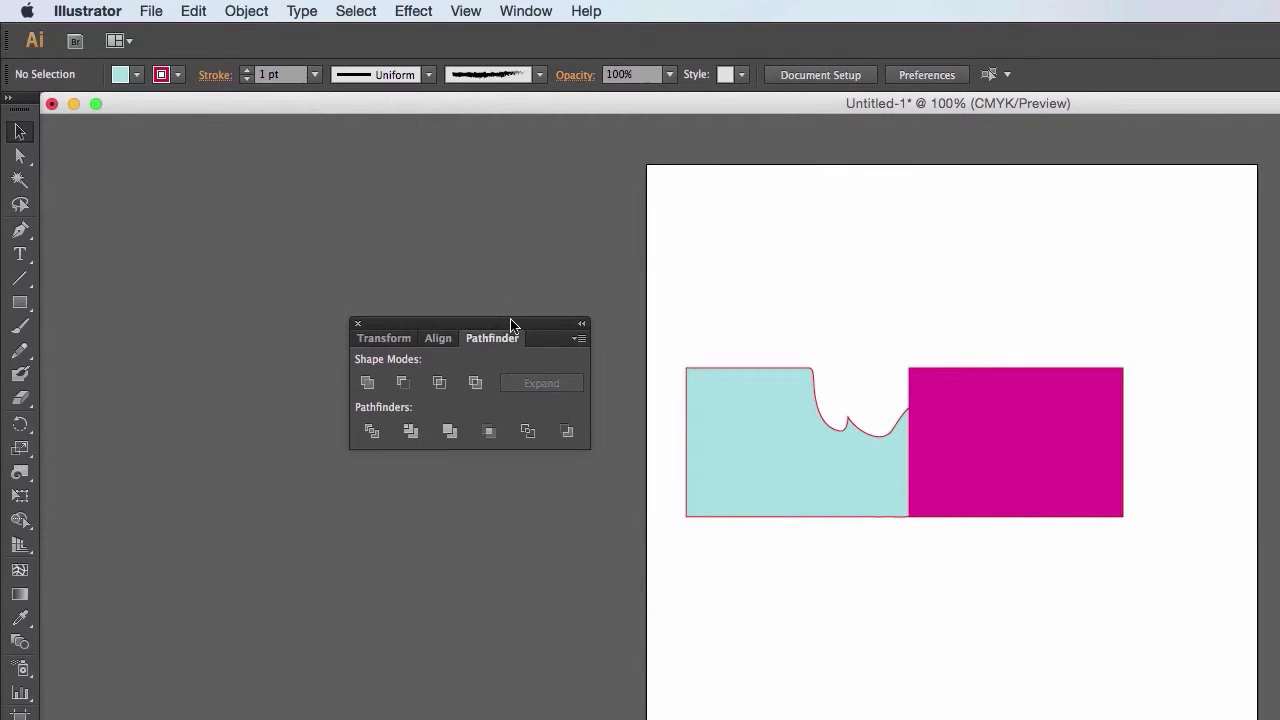
drag(510, 325, 449, 326)
- Bring the teal curved shape to the front of the magenta rectangle
click(1006, 468)
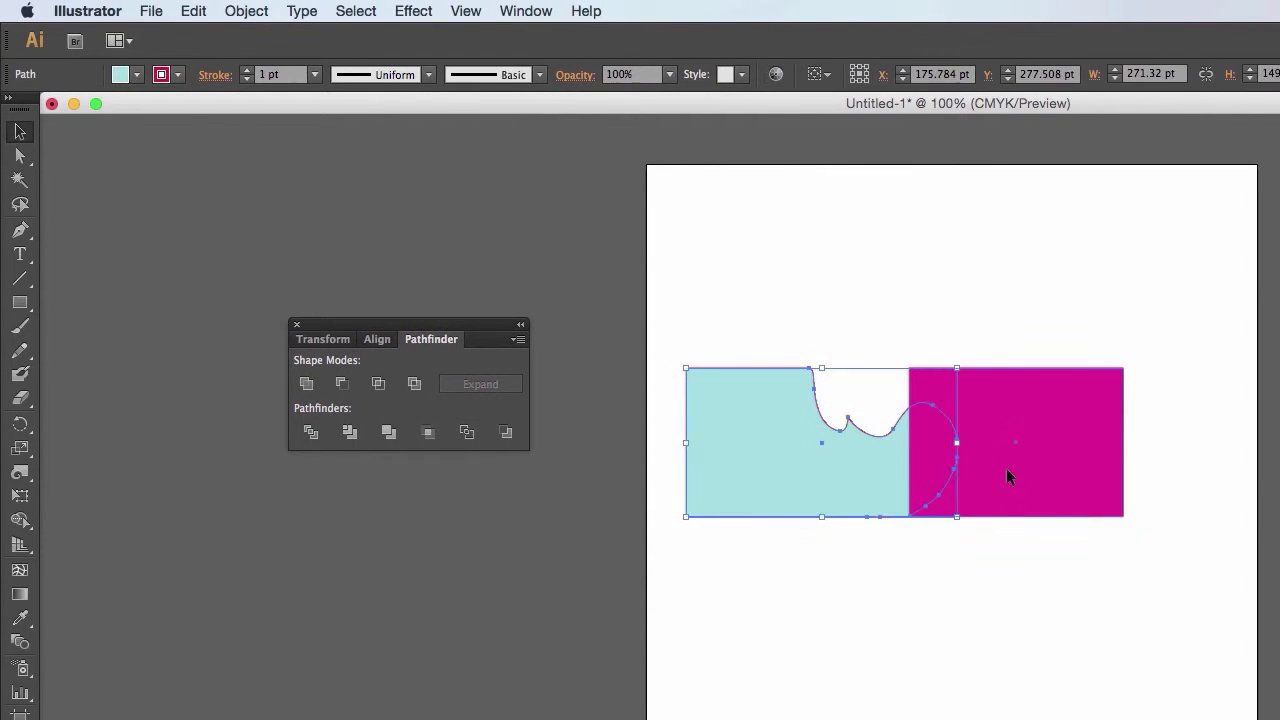
click(740, 456)
right_click(776, 472)
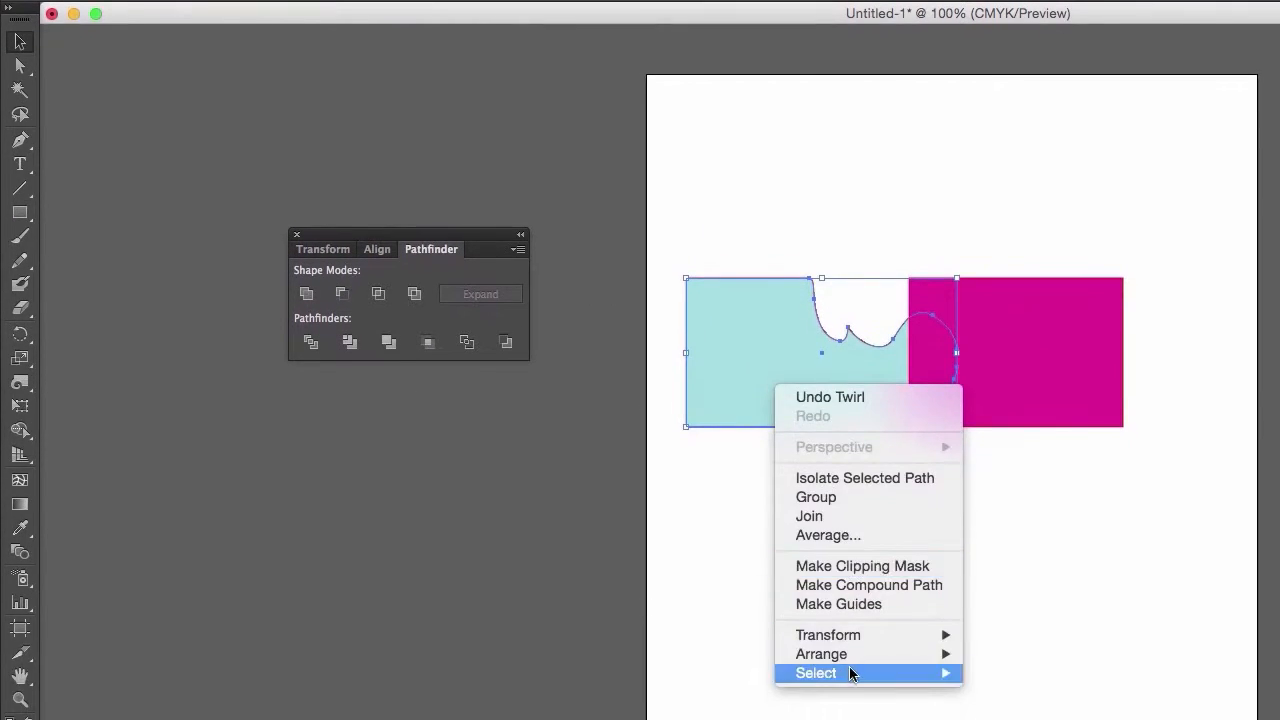
mouse_move(877, 654)
click(1016, 655)
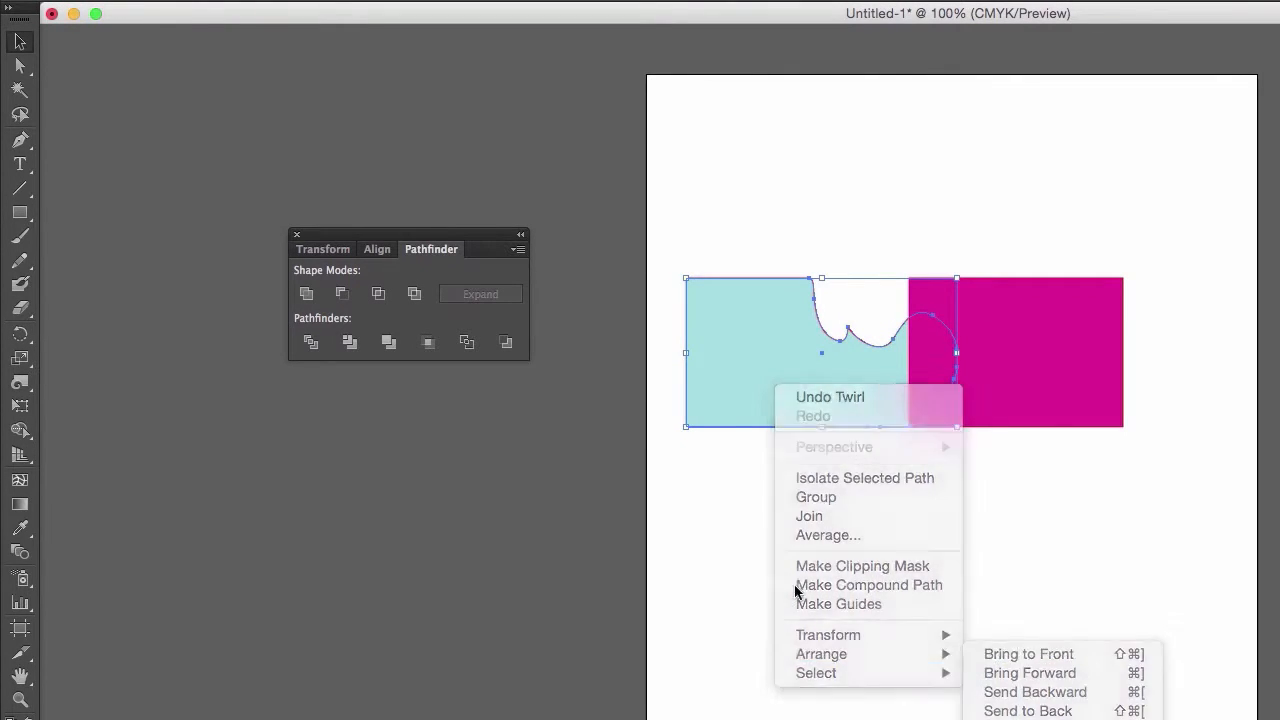
- Move the teal shape onto the magenta rectangle so that the two overlap
click(877, 440)
drag(825, 378, 1068, 360)
click(985, 545)
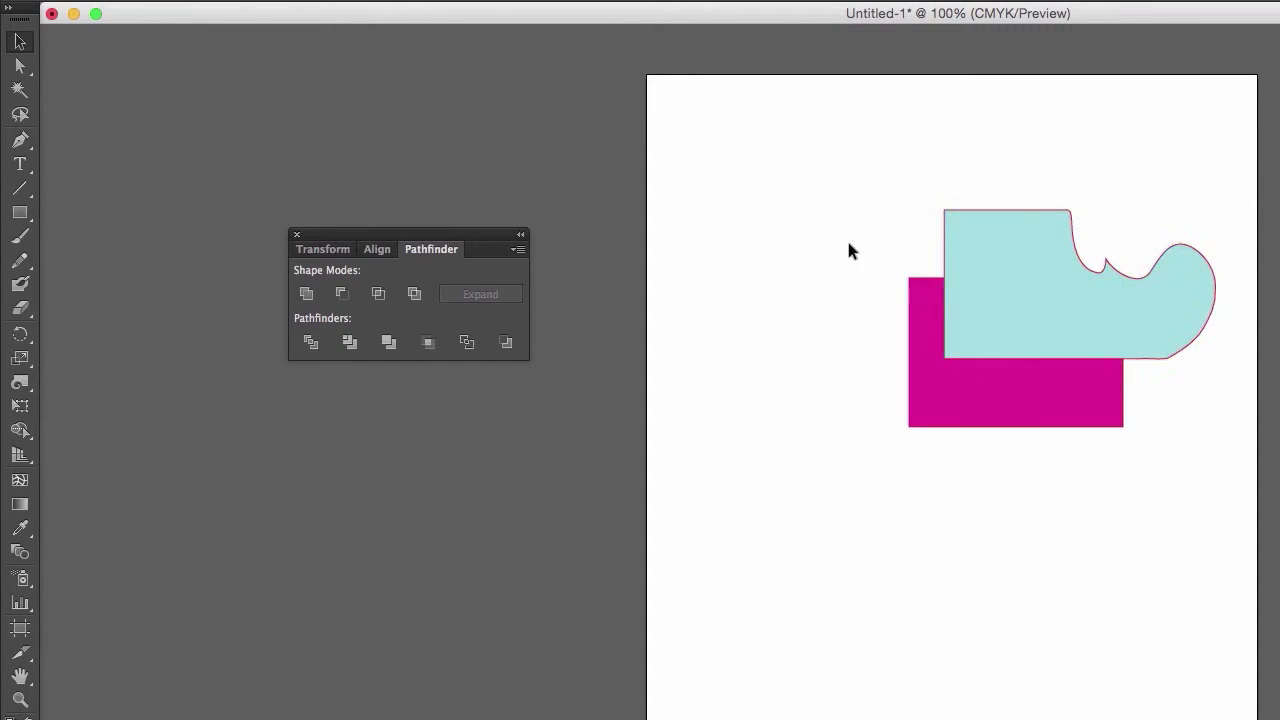
drag(848, 250, 886, 435)
click(1037, 594)
- Try uniting the overlapping teal and magenta shapes into one with Pathfinder Unite, and undo it
drag(1120, 651, 668, 197)
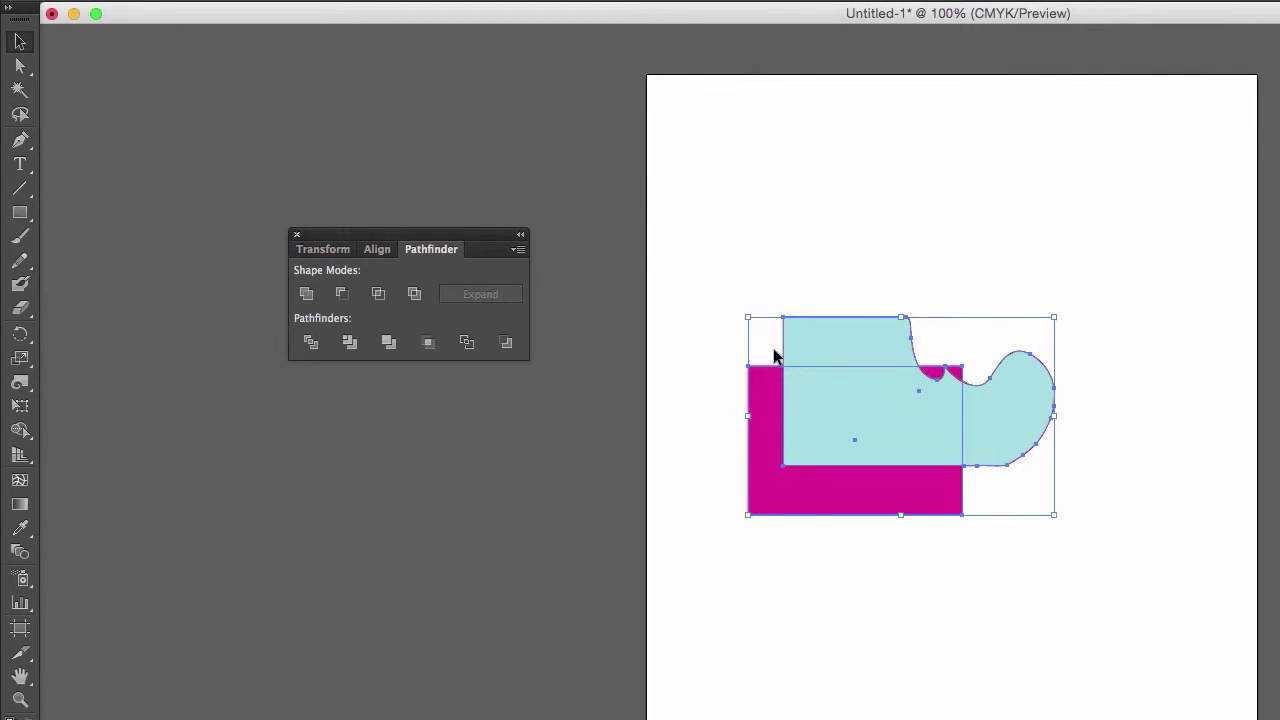
click(306, 293)
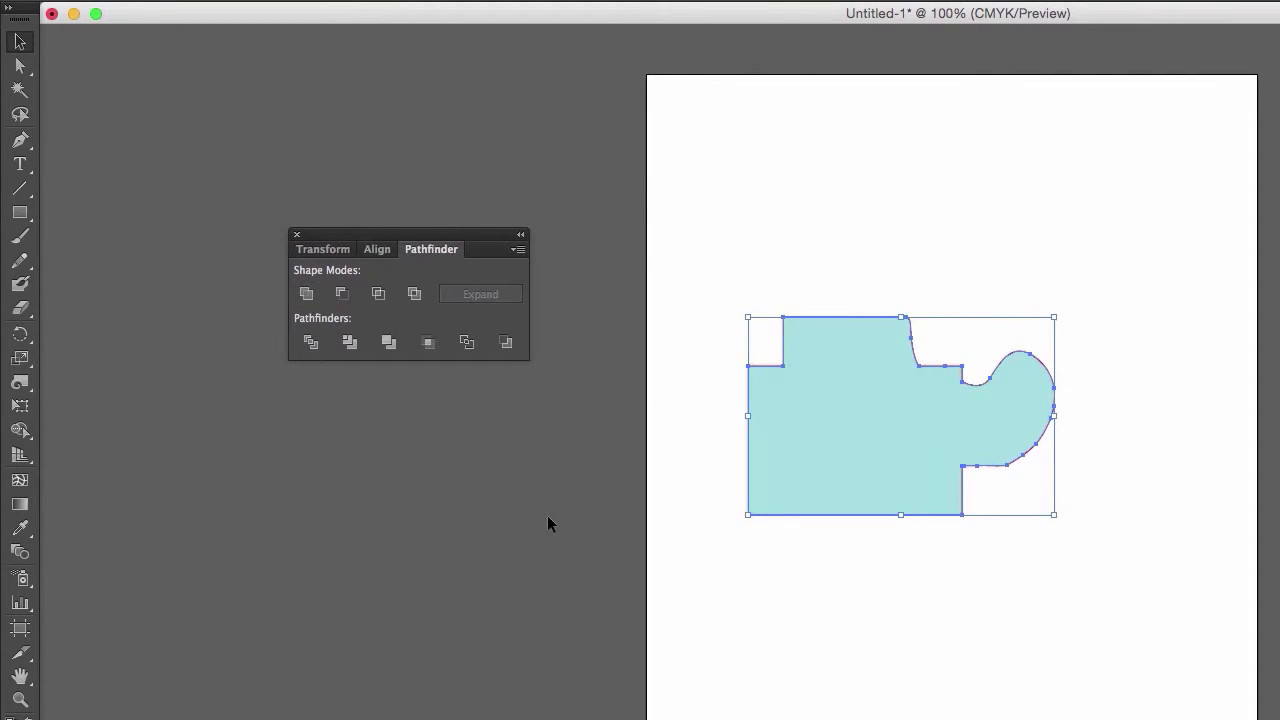
click(555, 530)
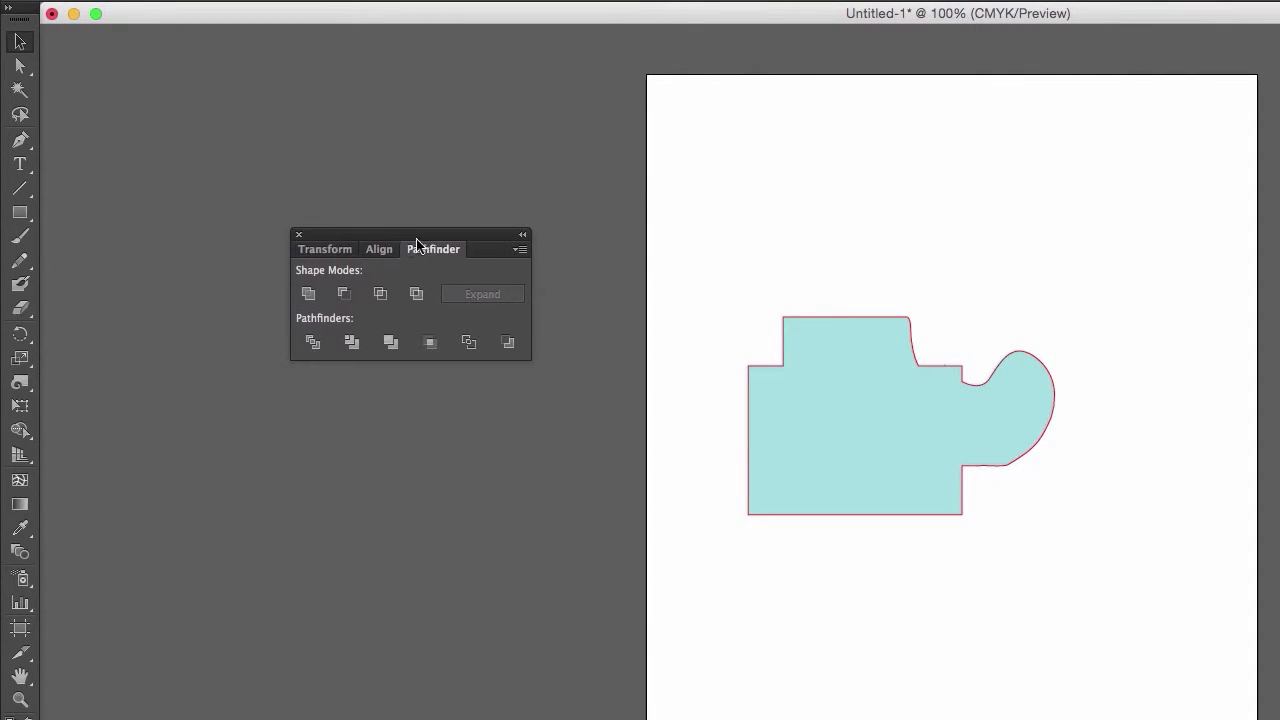
drag(411, 249, 550, 409)
click(808, 404)
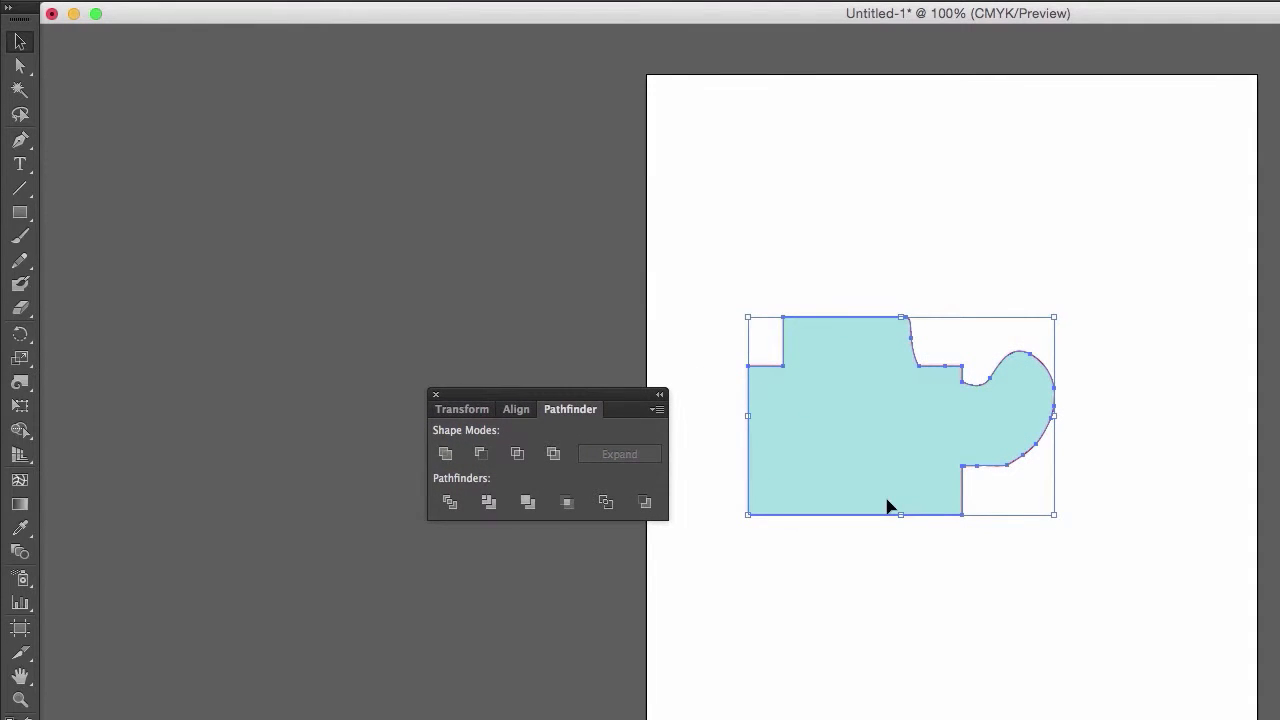
click(891, 655)
key(super+z)
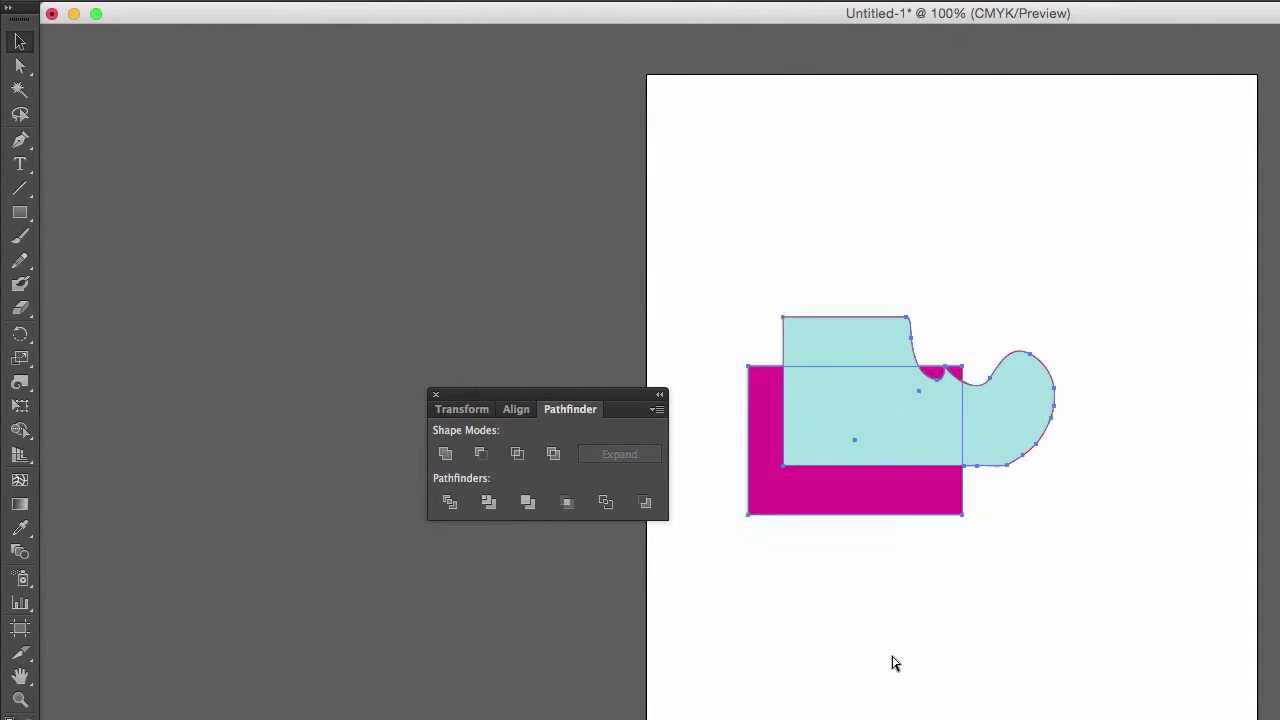
- Rearrange the shapes so the teal one overlaps the lower-left part of the magenta rectangle, with its curved edge over the magenta
click(892, 655)
drag(872, 429, 754, 503)
drag(720, 289, 893, 479)
drag(855, 477, 948, 429)
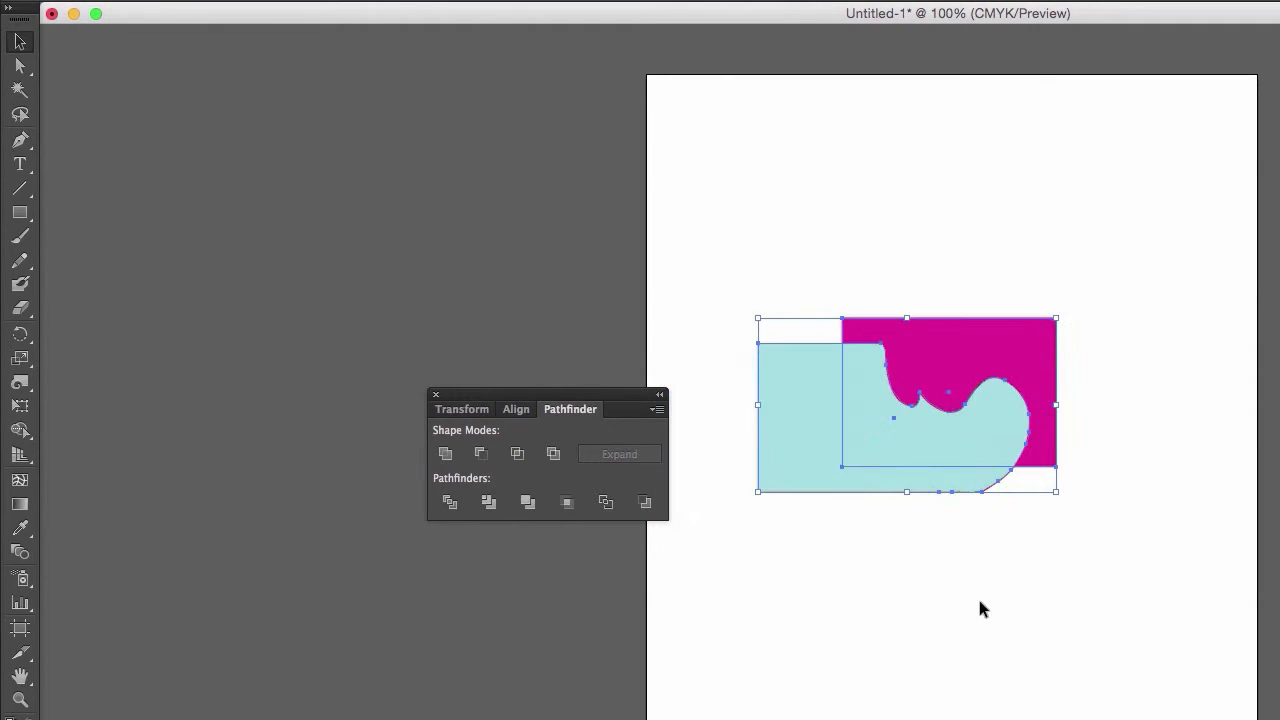
click(977, 597)
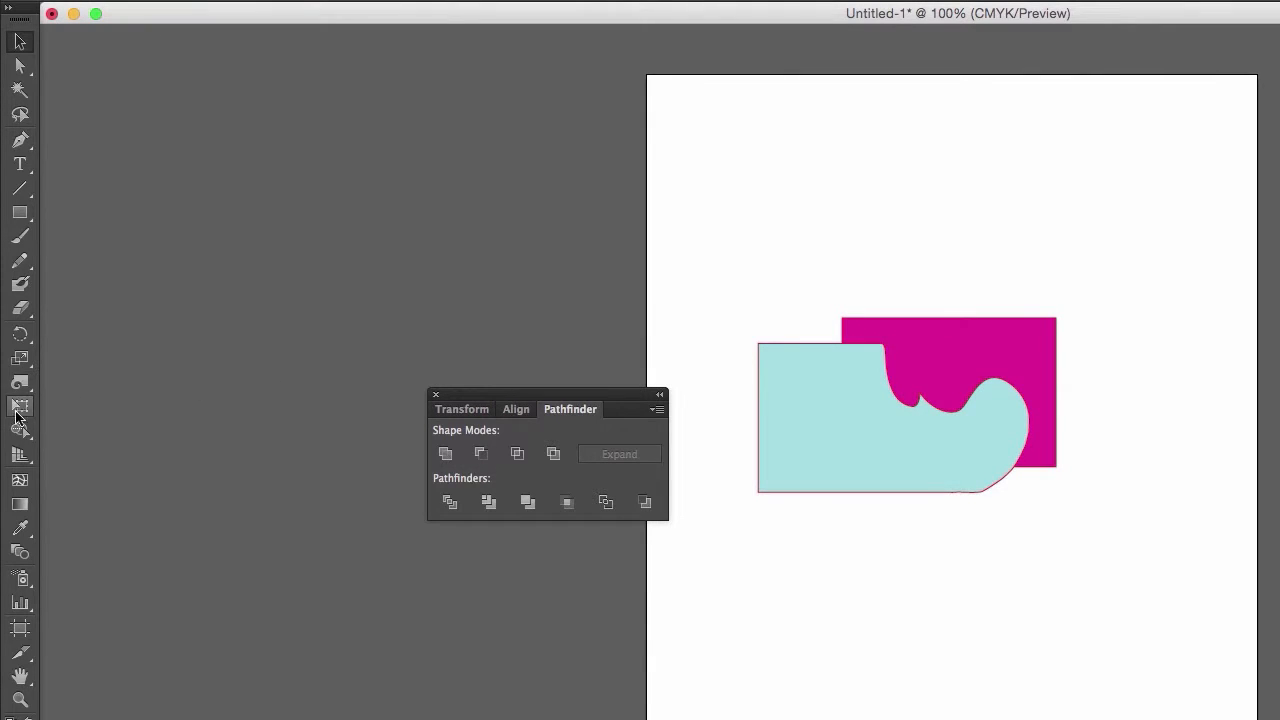
- Try subtracting the teal shape from the magenta rectangle with Minus Front, and undo it
click(935, 350)
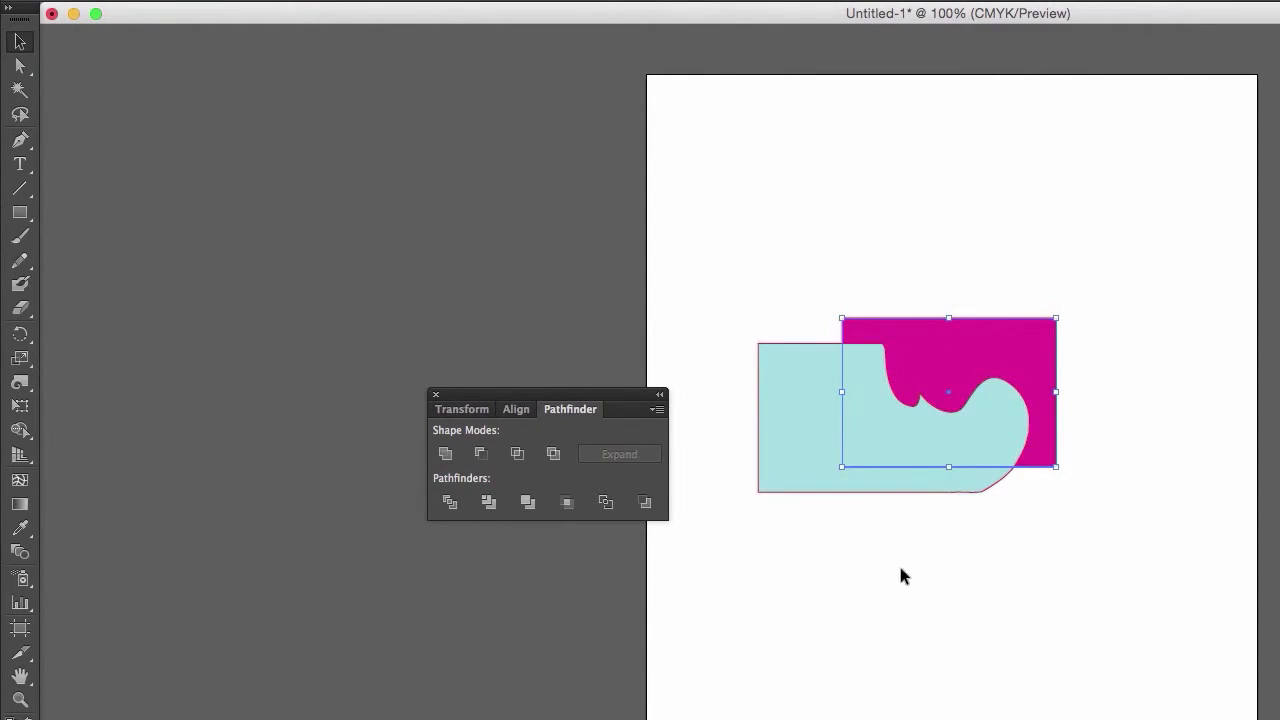
click(930, 565)
drag(1150, 638, 757, 258)
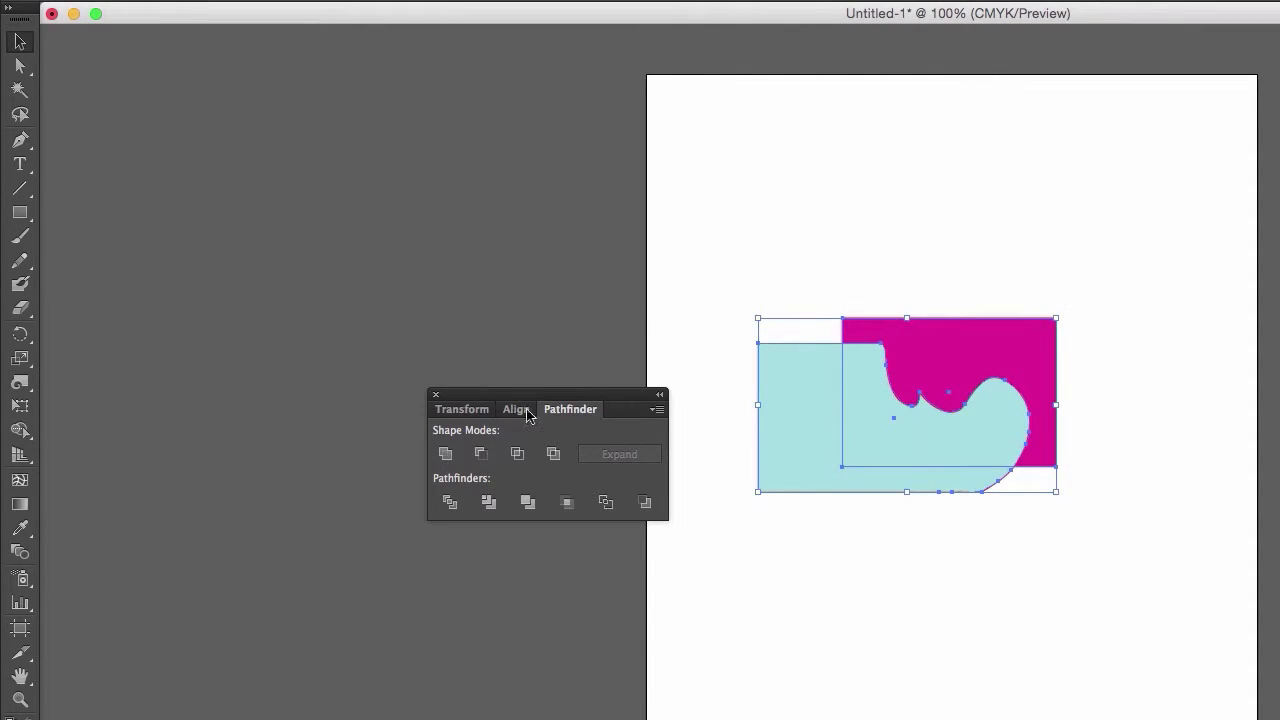
click(480, 458)
click(900, 603)
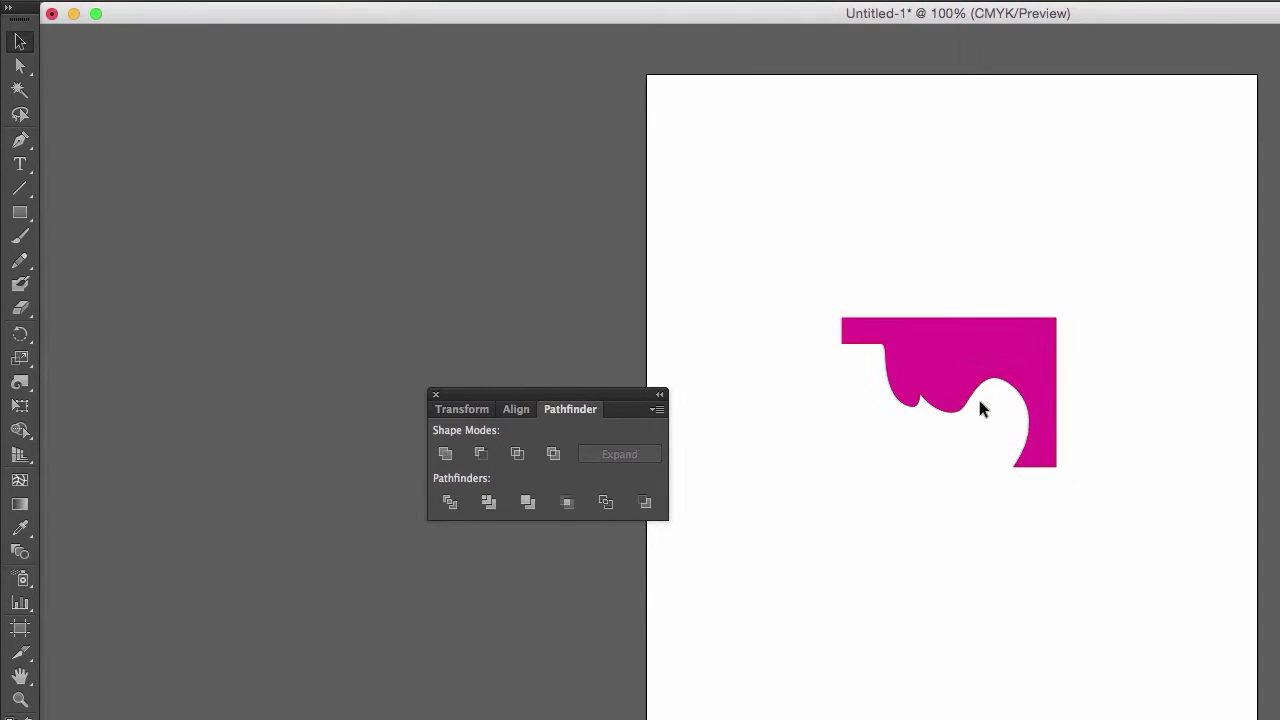
key(super+z)
click(996, 578)
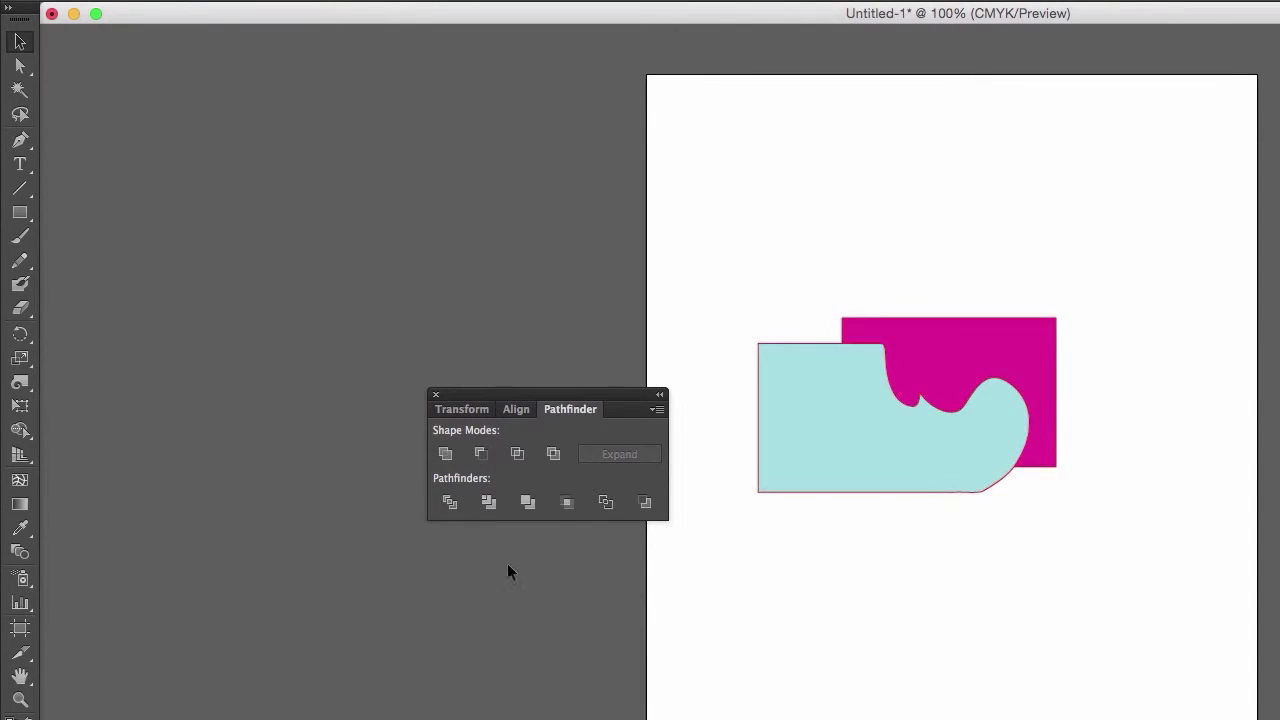
- Try reducing both shapes to their common area with Intersect, and undo it
drag(1030, 596, 710, 274)
click(517, 453)
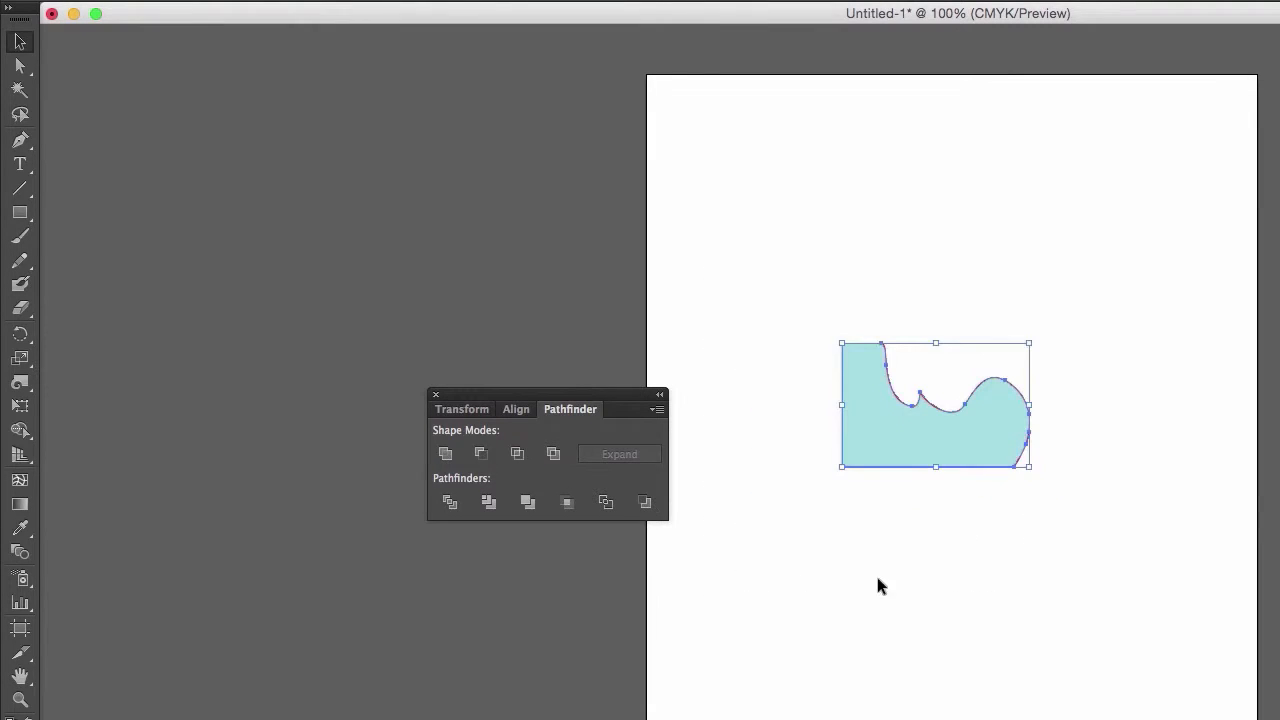
click(938, 620)
key(super+z)
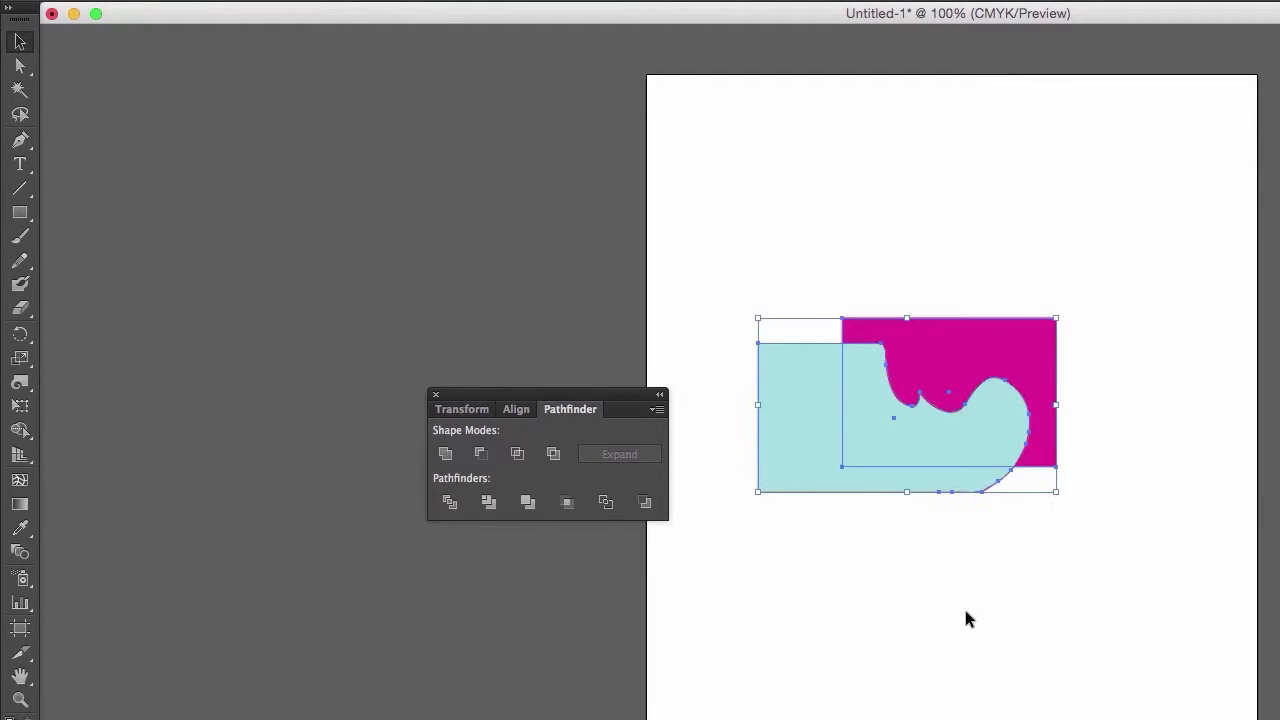
- Cut the overlapping area out of the teal and magenta shapes with Exclude
drag(1014, 531, 843, 343)
key(super+shift+a)
drag(777, 260, 1026, 600)
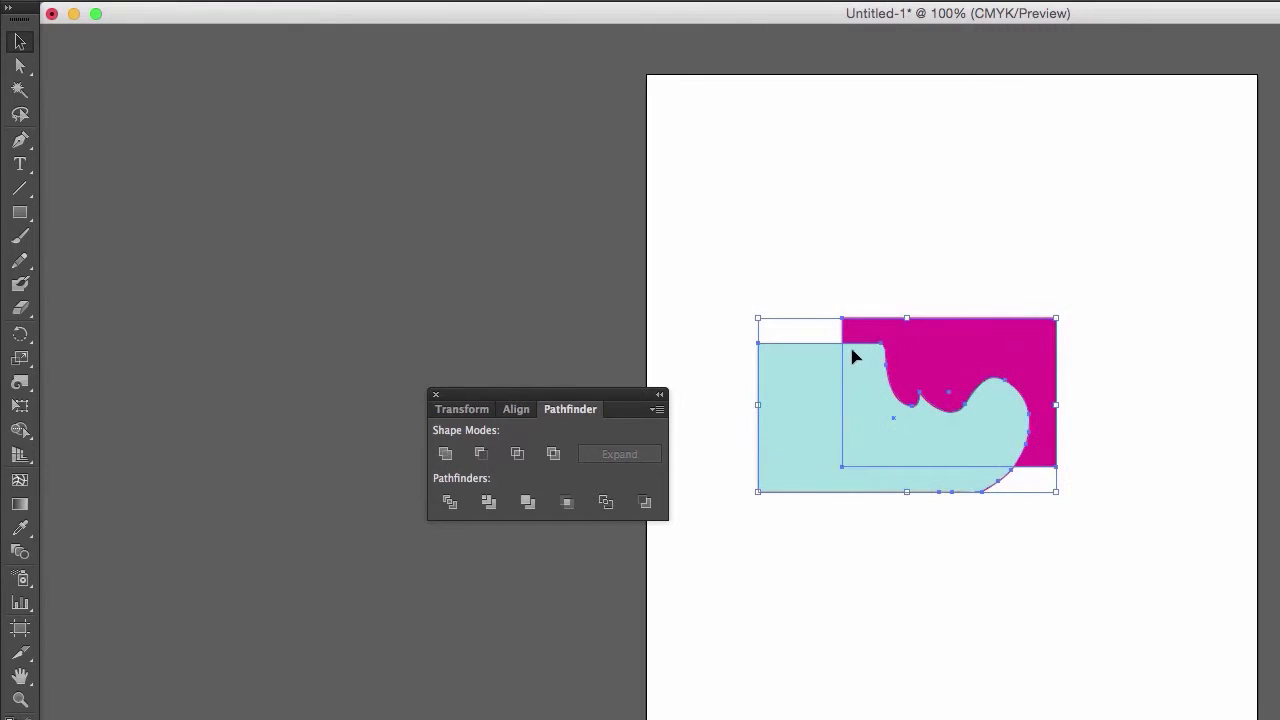
click(555, 454)
click(826, 574)
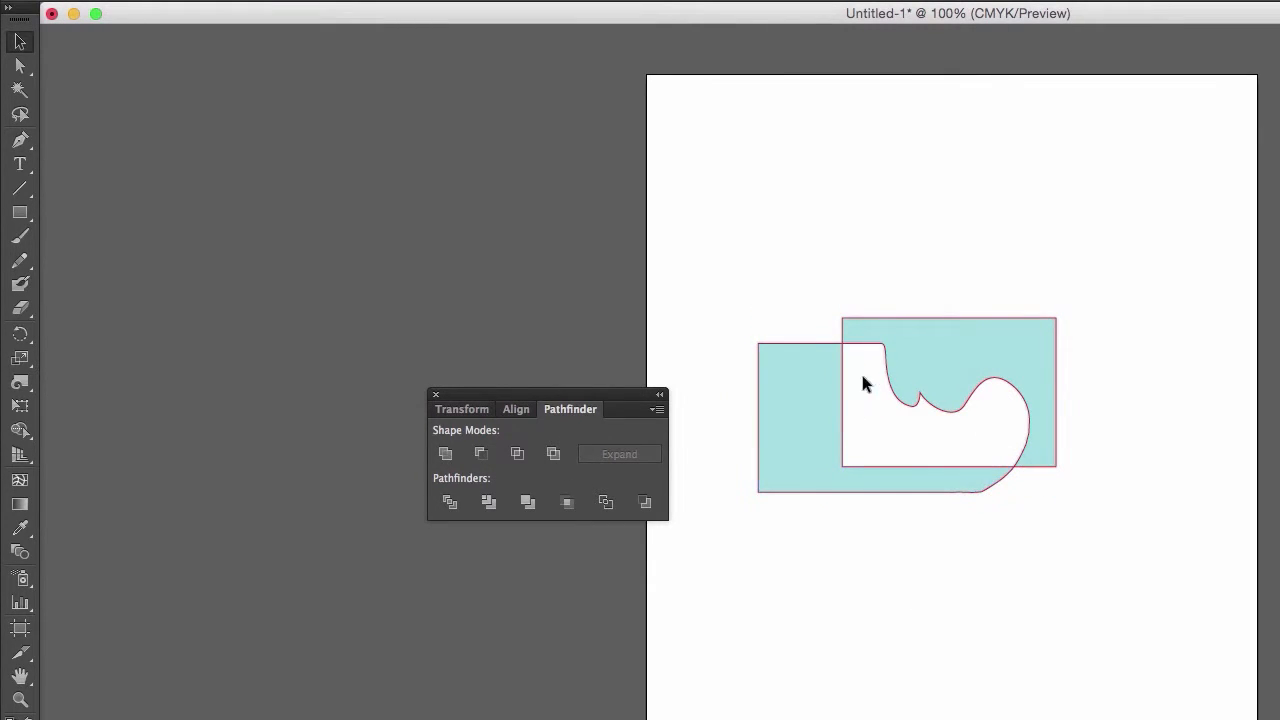
- Isolate the excluded group and move its upper-right piece away from the L-shaped piece
drag(817, 362, 789, 415)
double_click(905, 334)
drag(905, 334, 966, 259)
double_click(997, 626)
mouse_move(797, 518)
mouse_down()
mouse_move(789, 509)
mouse_move(847, 485)
mouse_move(795, 525)
mouse_up()
click(825, 634)
- Undo the piece moves and the Exclude operation to restore the original teal and magenta shapes
key(super+z)
key(super+z)
key(super+z)
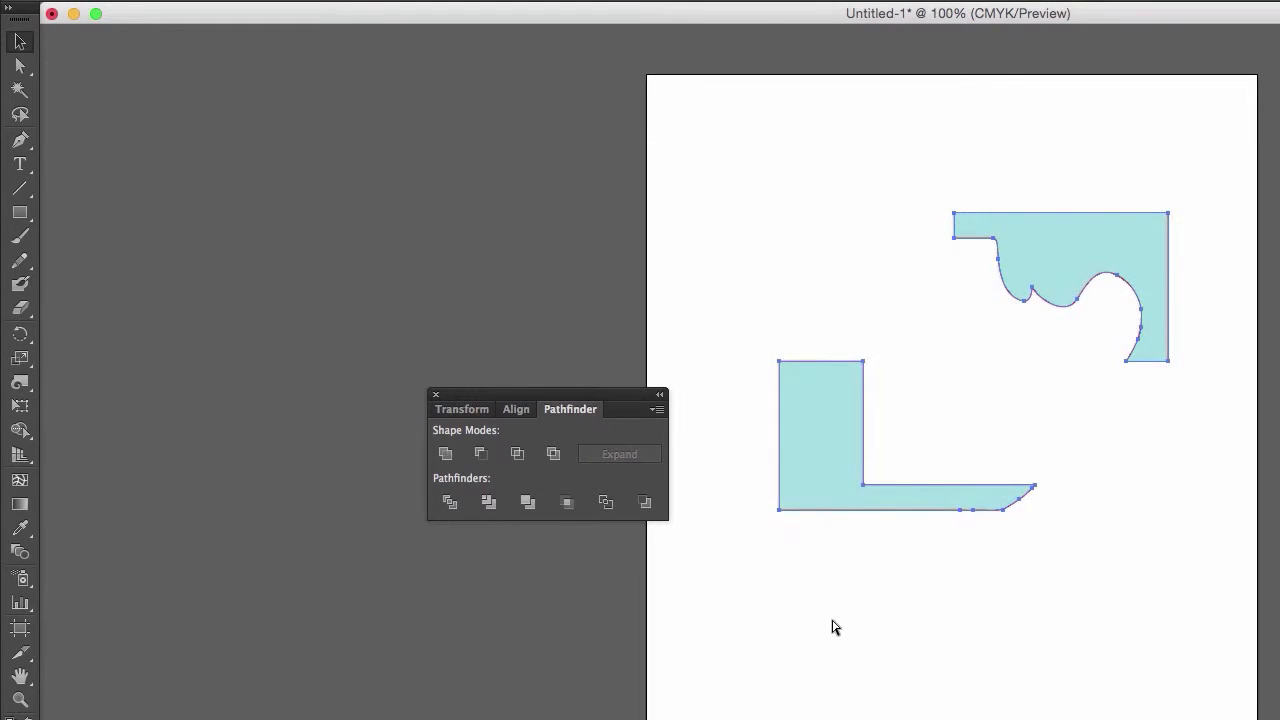
key(super+z)
key(super+z)
key(super+z)
key(super+z)
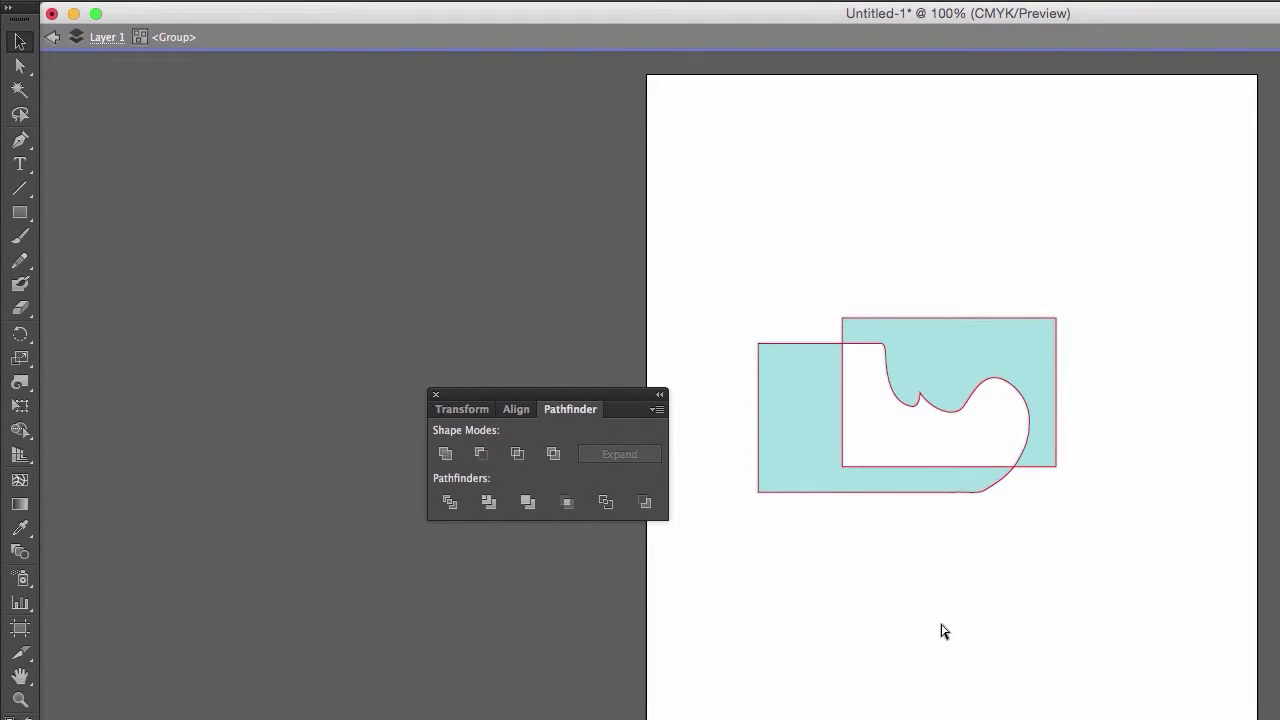
- Divide the teal and magenta shapes along their overlapping edges with Pathfinder Divide
drag(1151, 640, 723, 273)
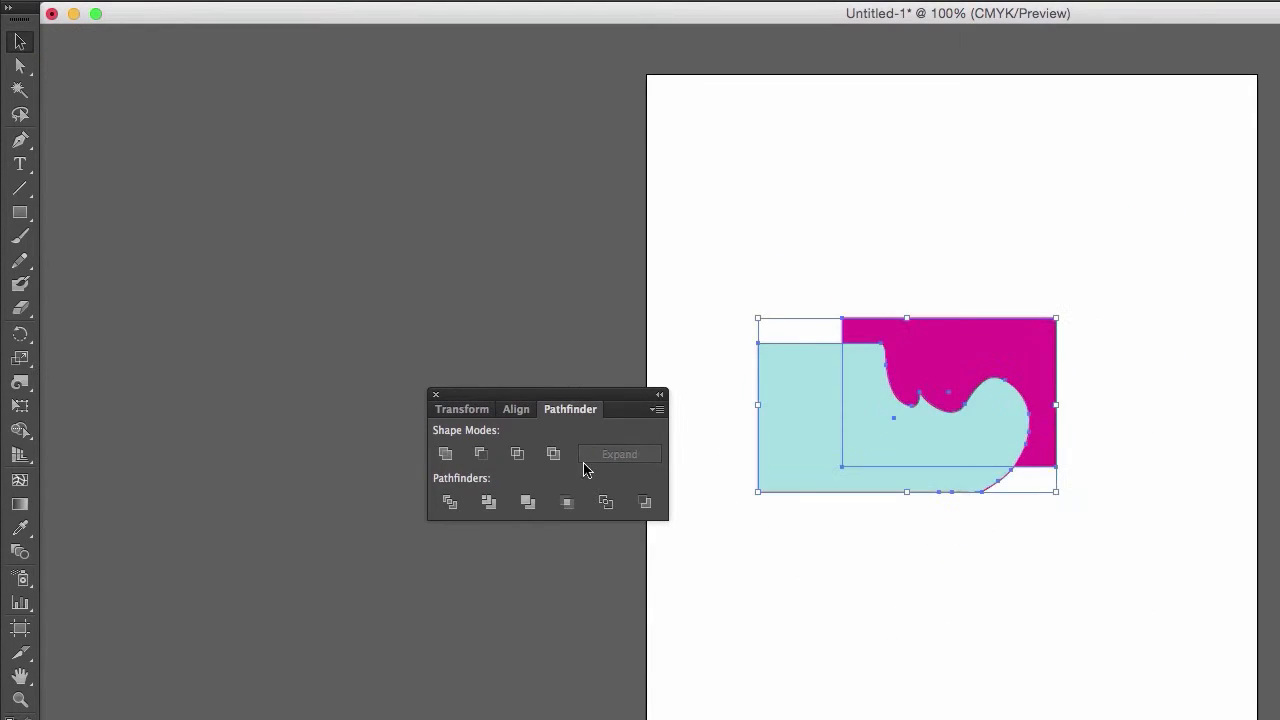
click(452, 502)
click(972, 522)
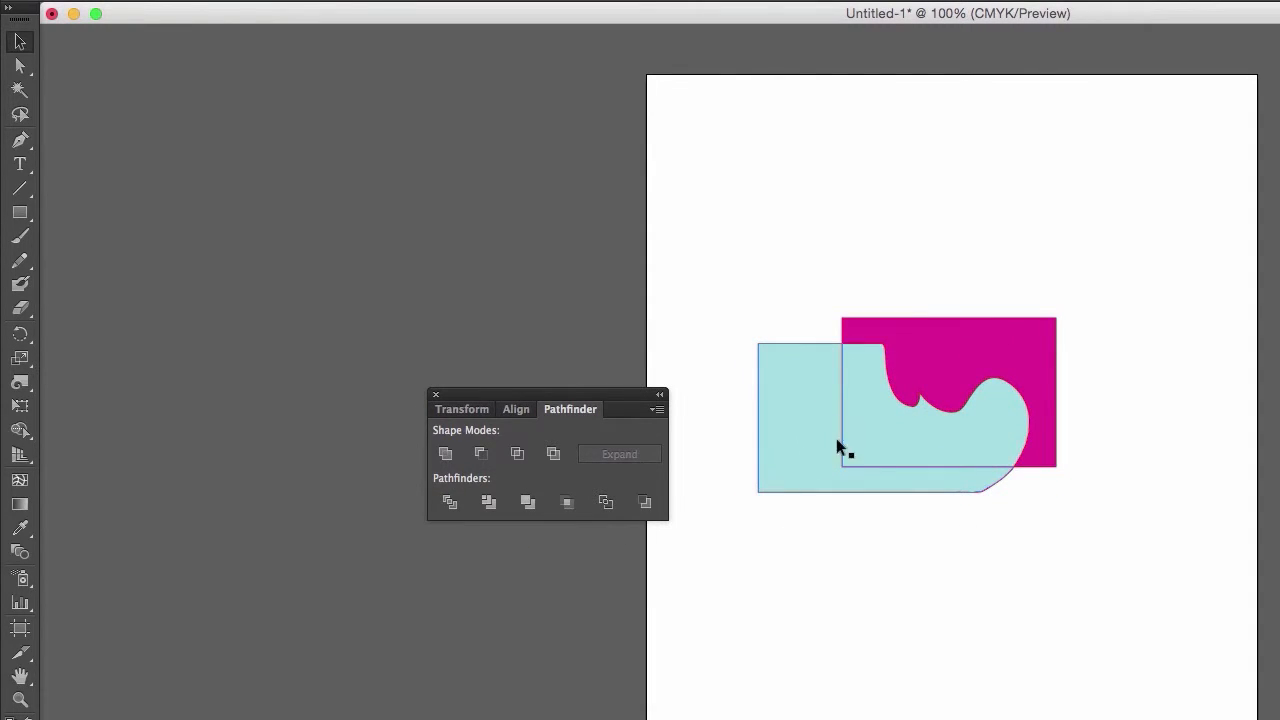
- Isolate the divided group and spread its magenta, curved teal and L-shaped teal pieces apart
drag(796, 344, 746, 587)
double_click(855, 417)
drag(923, 412, 1014, 296)
drag(849, 500, 803, 441)
double_click(1050, 576)
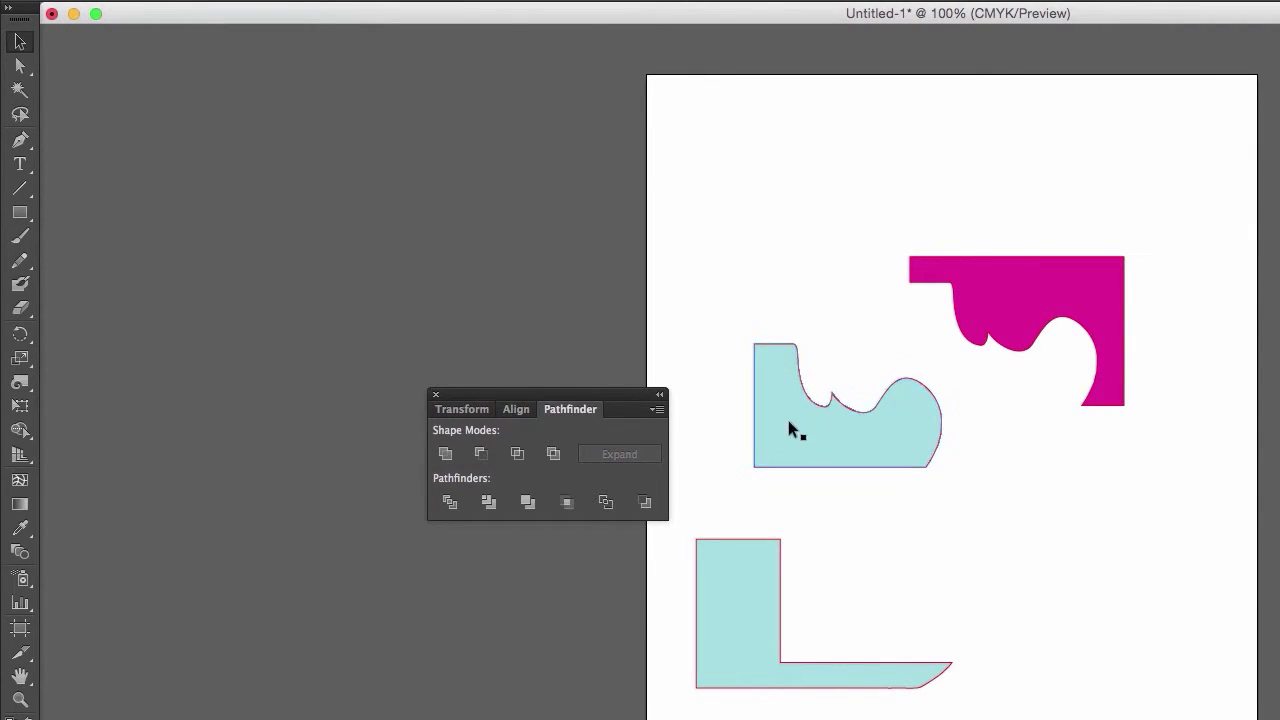
- Move the whole group of divided pieces slightly up and to the right on the artboard
mouse_move(794, 429)
mouse_down()
mouse_move(809, 366)
mouse_move(849, 420)
mouse_move(815, 393)
mouse_move(833, 392)
mouse_move(800, 426)
mouse_up()
drag(815, 408, 815, 383)
click(700, 466)
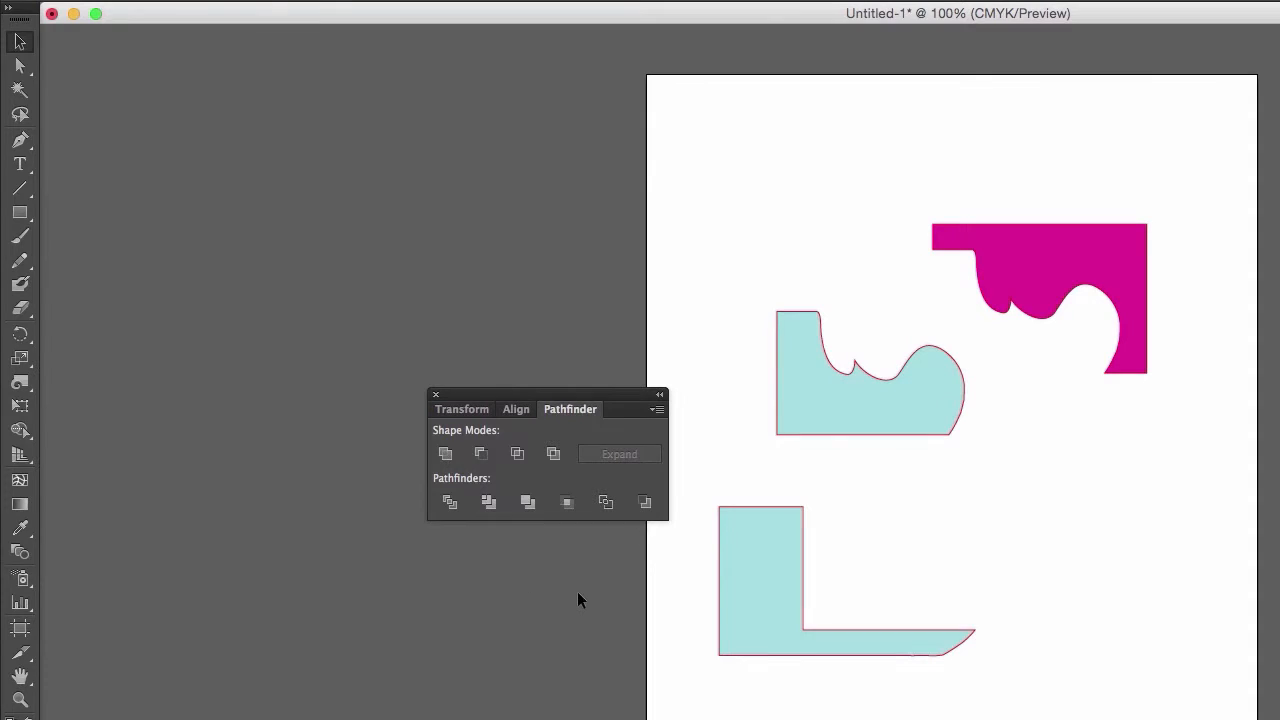
- Delete the group of divided pieces from the artboard
click(786, 623)
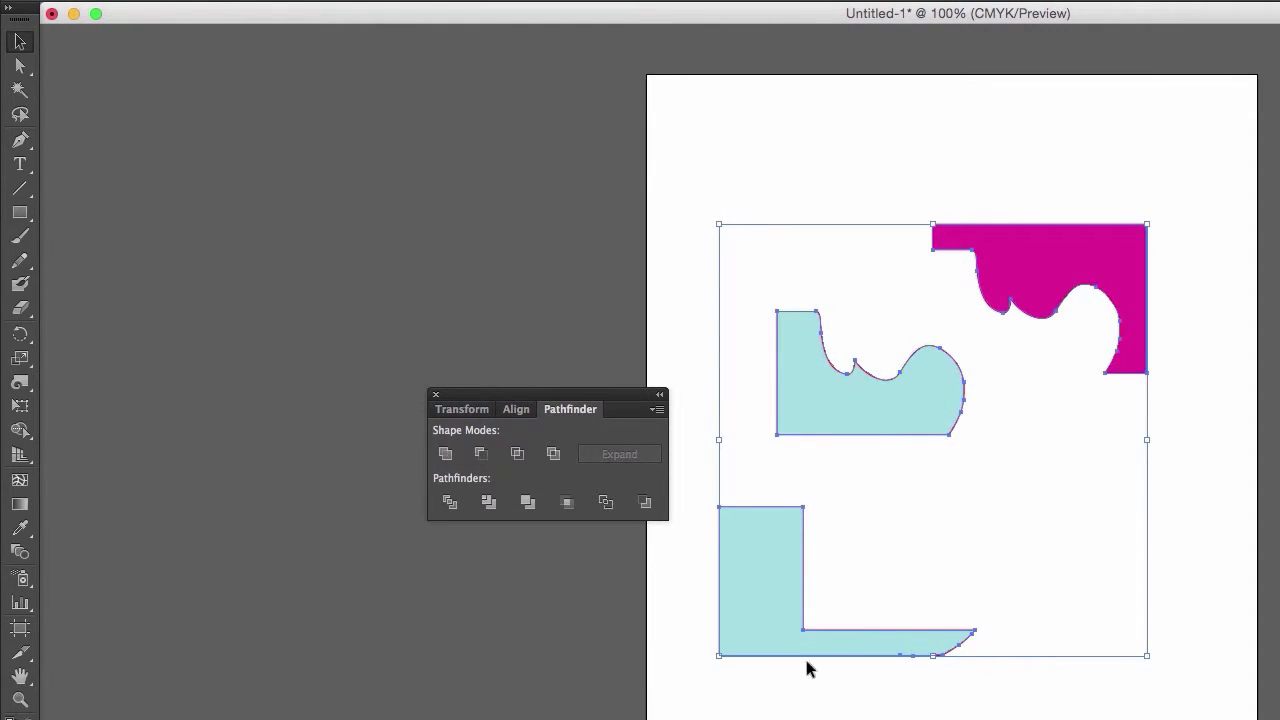
key(super+shift+a)
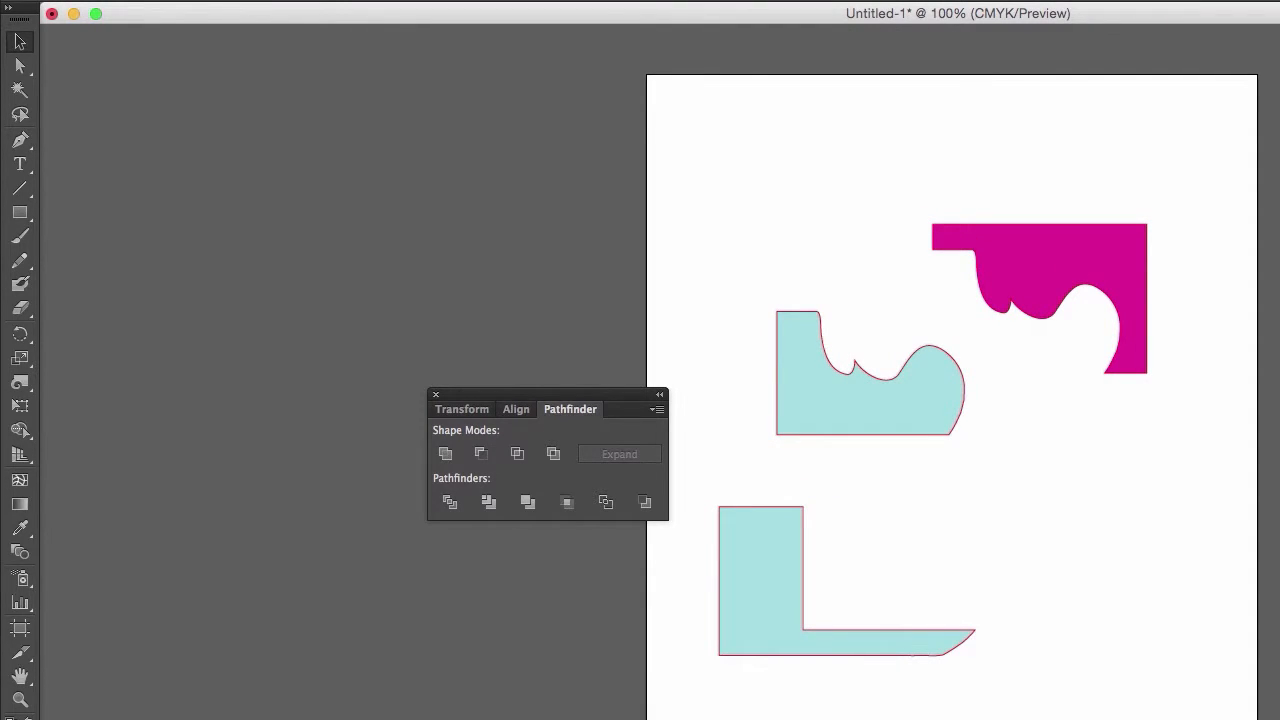
click(756, 558)
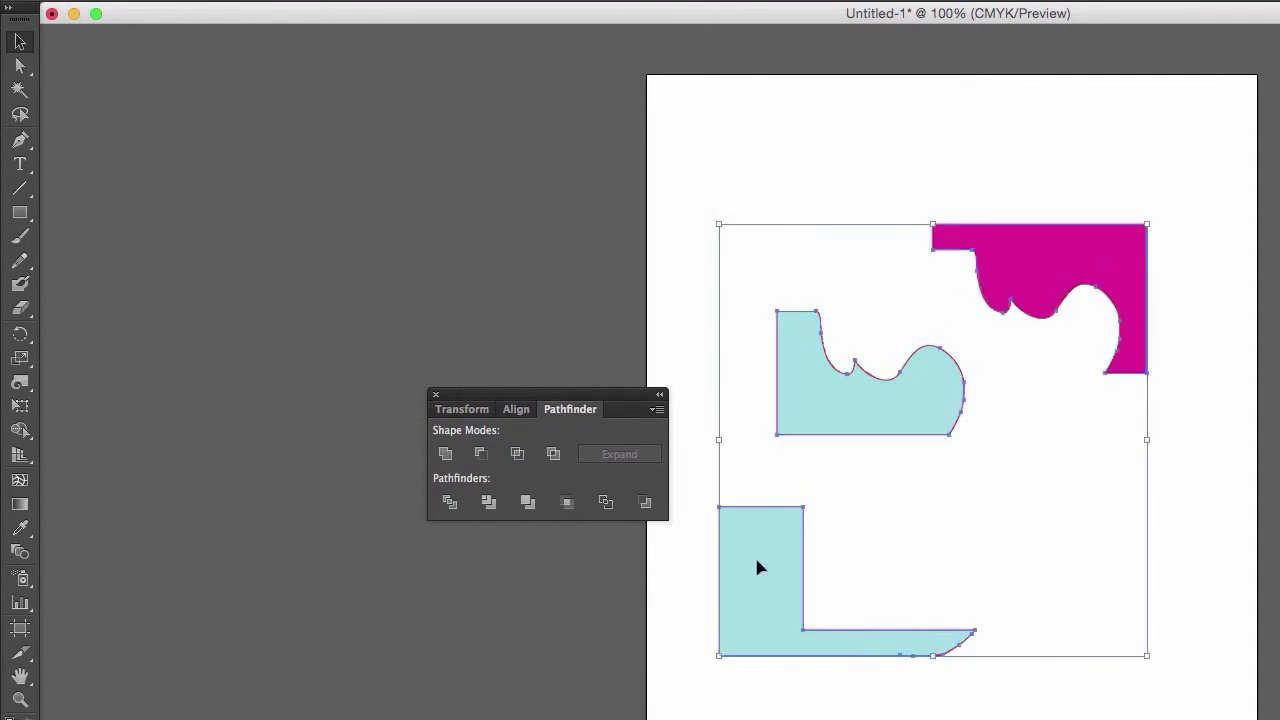
key(Delete)
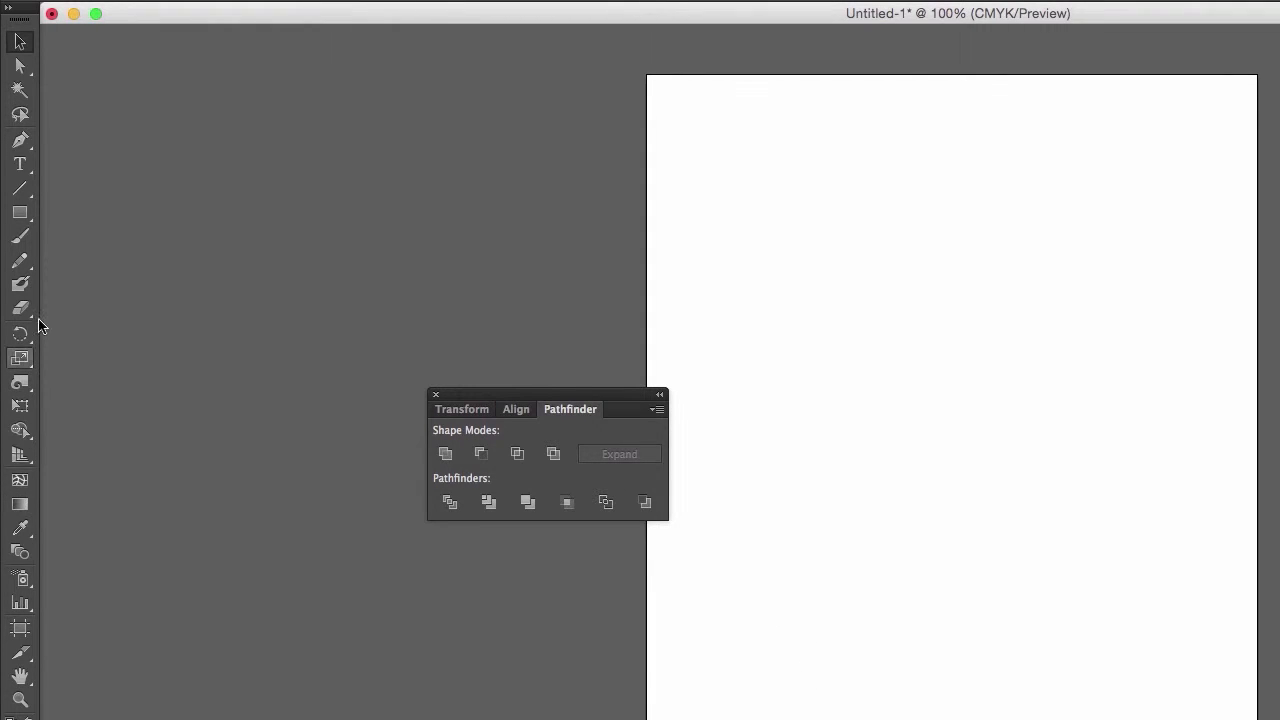
- Draw a teal-filled rectangle about 205 by 169 pt on the artboard
click(20, 212)
drag(704, 317, 909, 486)
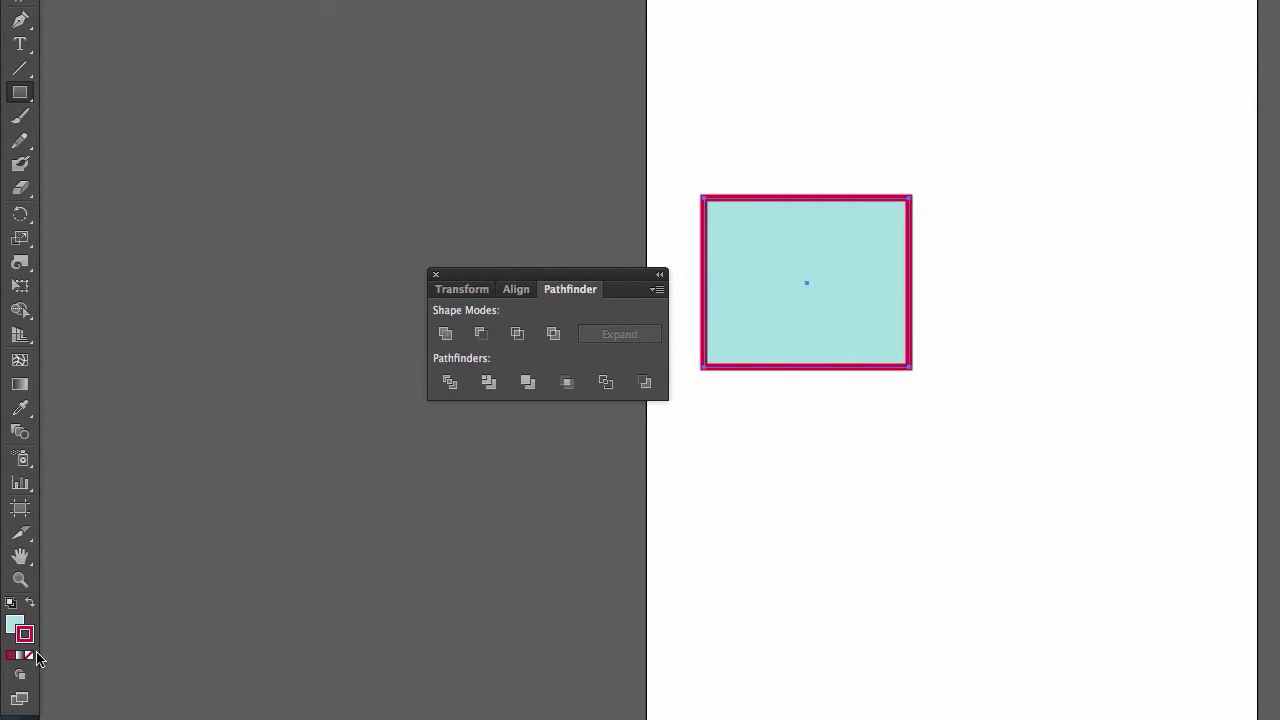
- Style the rectangle's outline as a 10 pt gradient stroke with a wavy variable-width profile
click(27, 656)
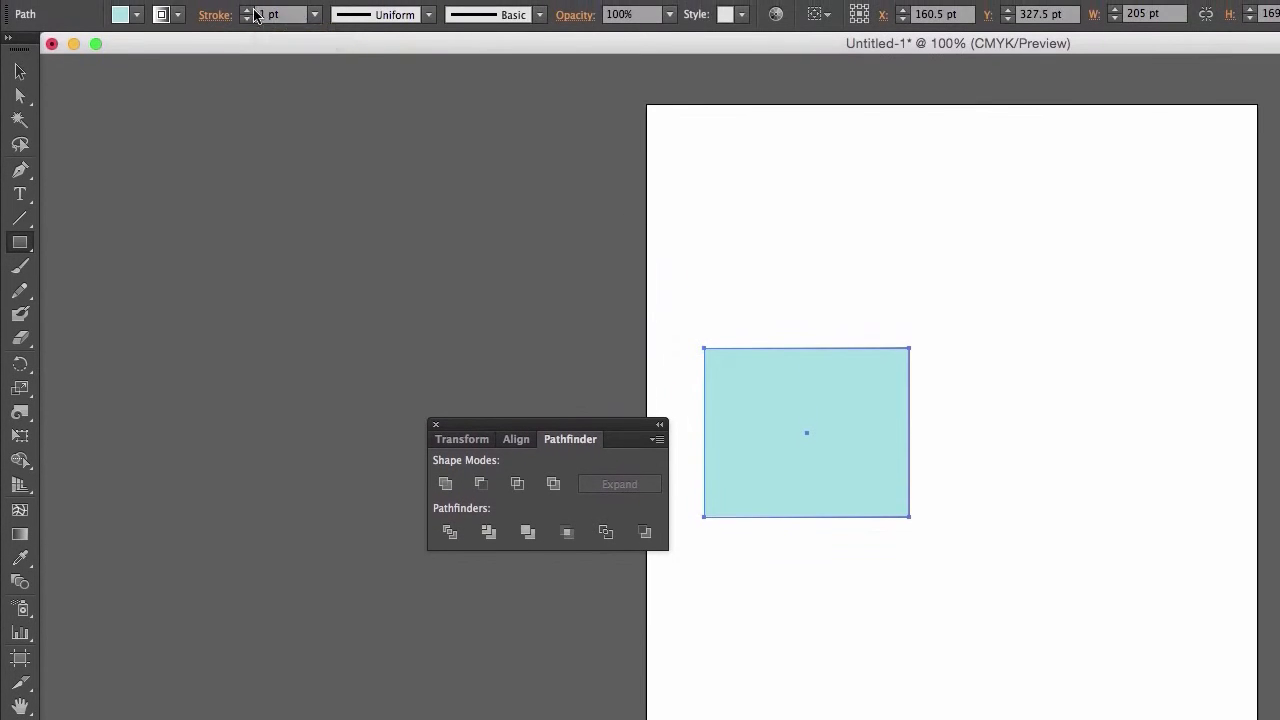
click(247, 10)
click(247, 10)
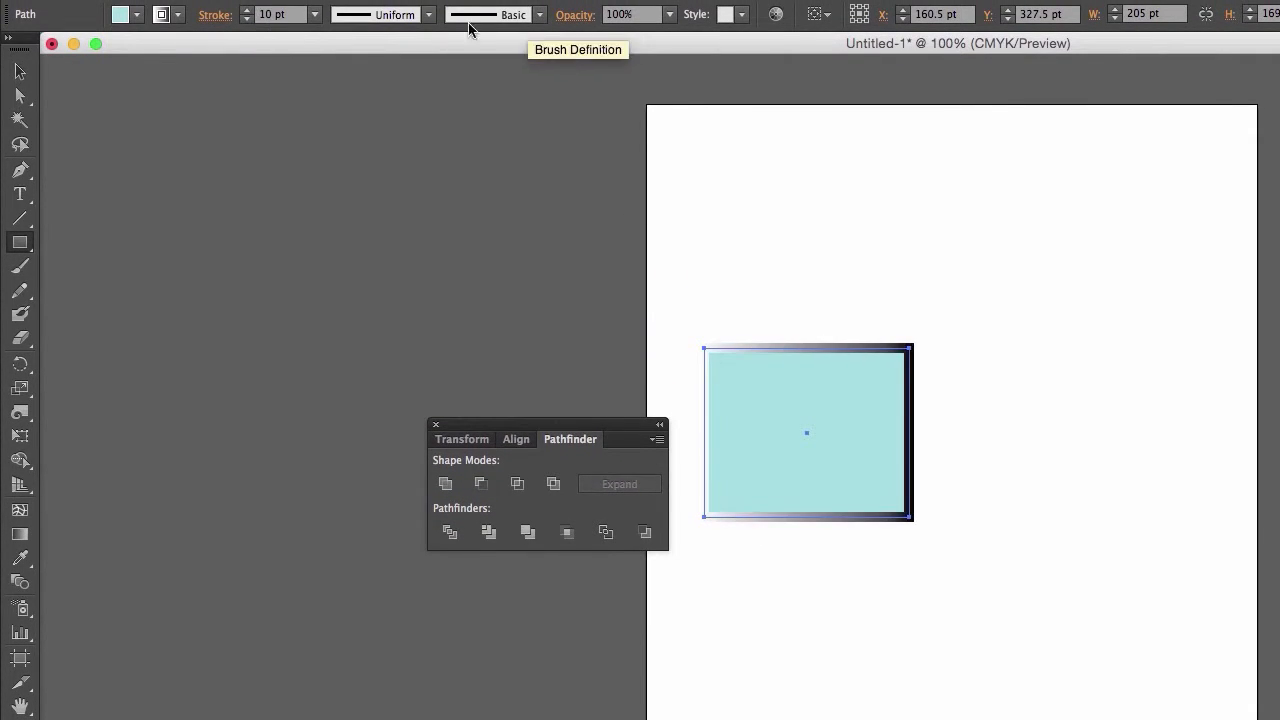
click(428, 14)
click(391, 108)
key(v)
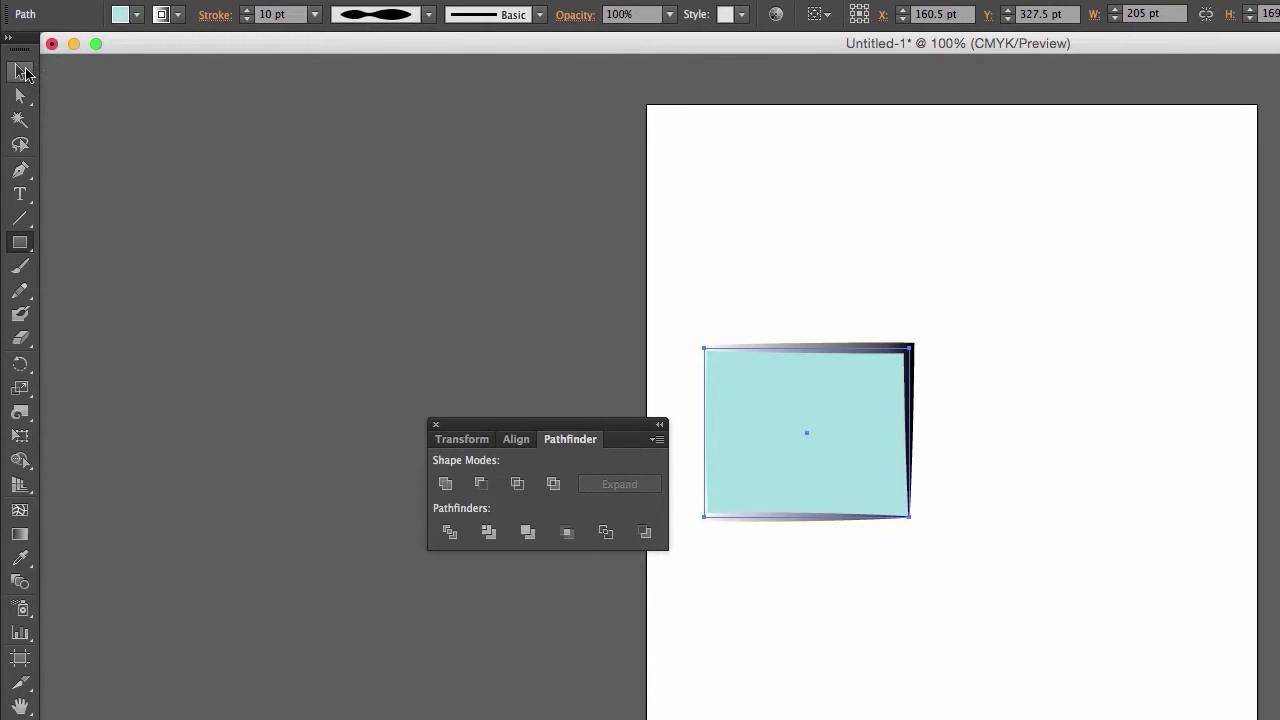
- Place a copy of the teal rectangle directly to its right on the artboard
click(424, 230)
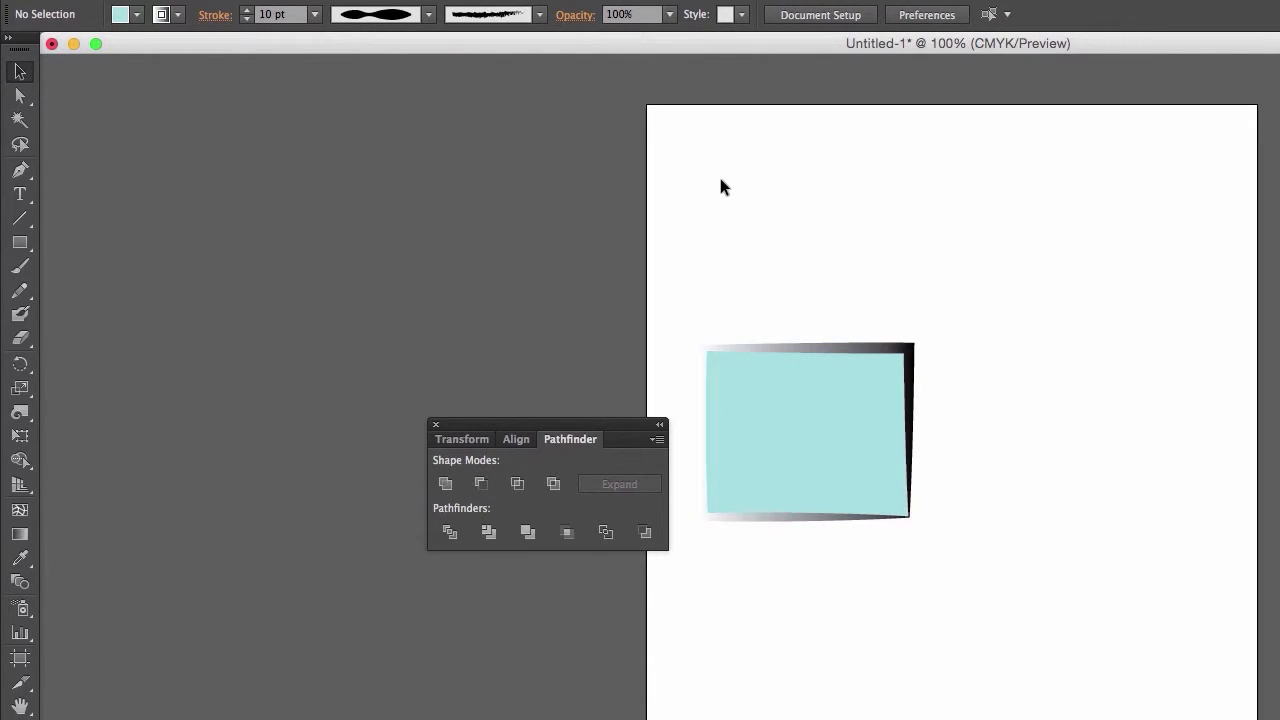
click(750, 381)
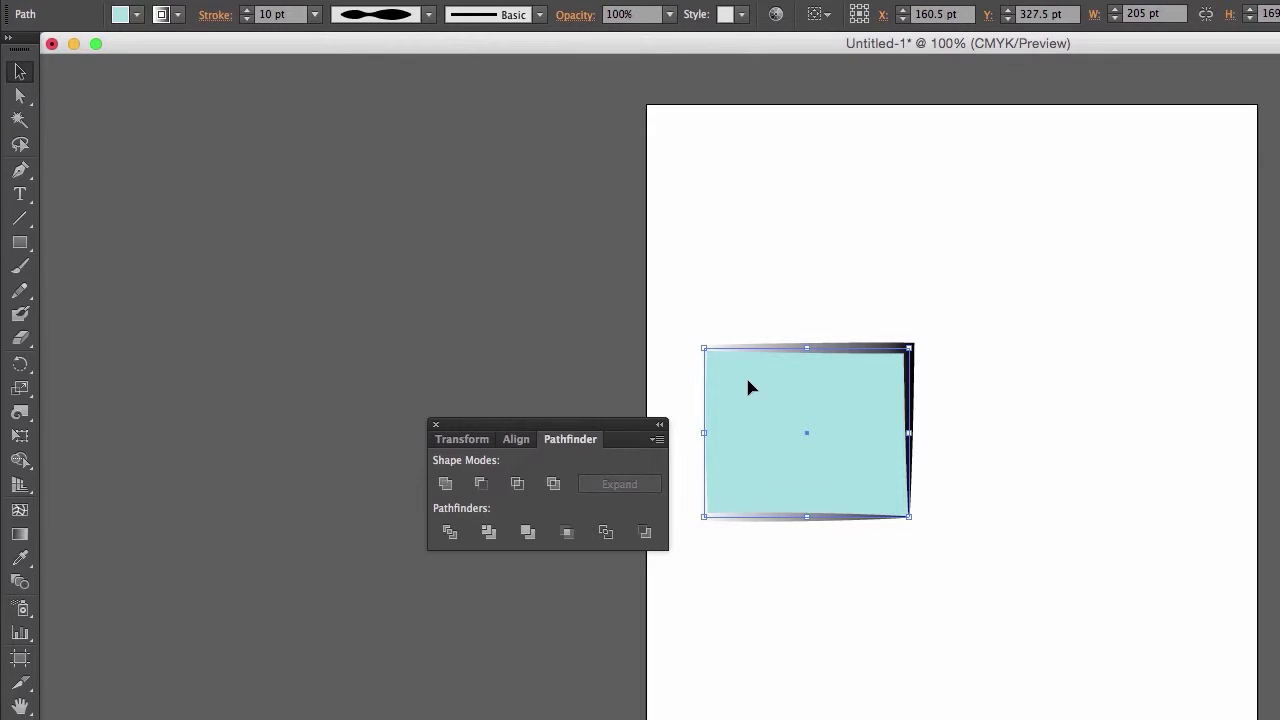
drag(749, 389, 982, 395)
drag(652, 387, 652, 388)
click(597, 368)
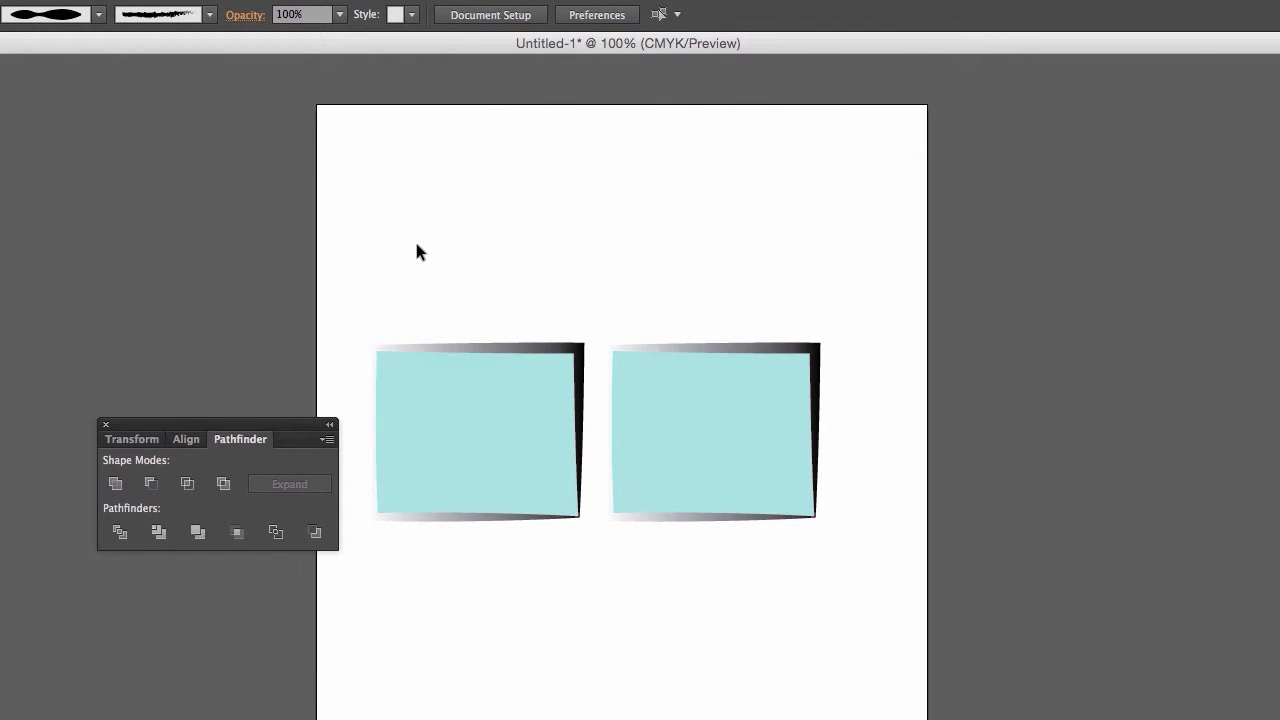
- Delete the rectangle's copy, keeping only the original
click(658, 362)
key(Delete)
- Scale the rectangle down proportionally to about 89 by 73 pt and move it to the artboard's upper-left area
click(514, 409)
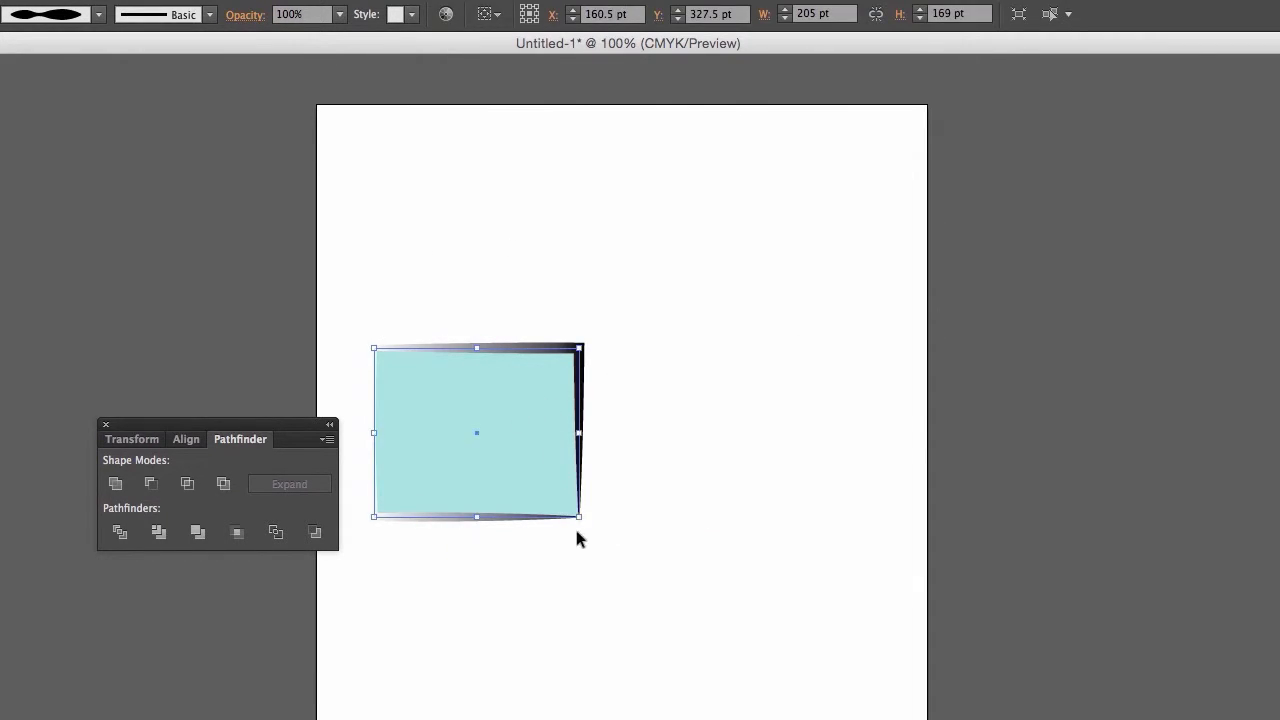
drag(579, 517, 463, 421)
drag(402, 359, 370, 249)
- Copy the small rectangle 110 pt to the right and repeat the transformation until a row of nine rectangles extends past the artboard
drag(370, 243, 466, 263)
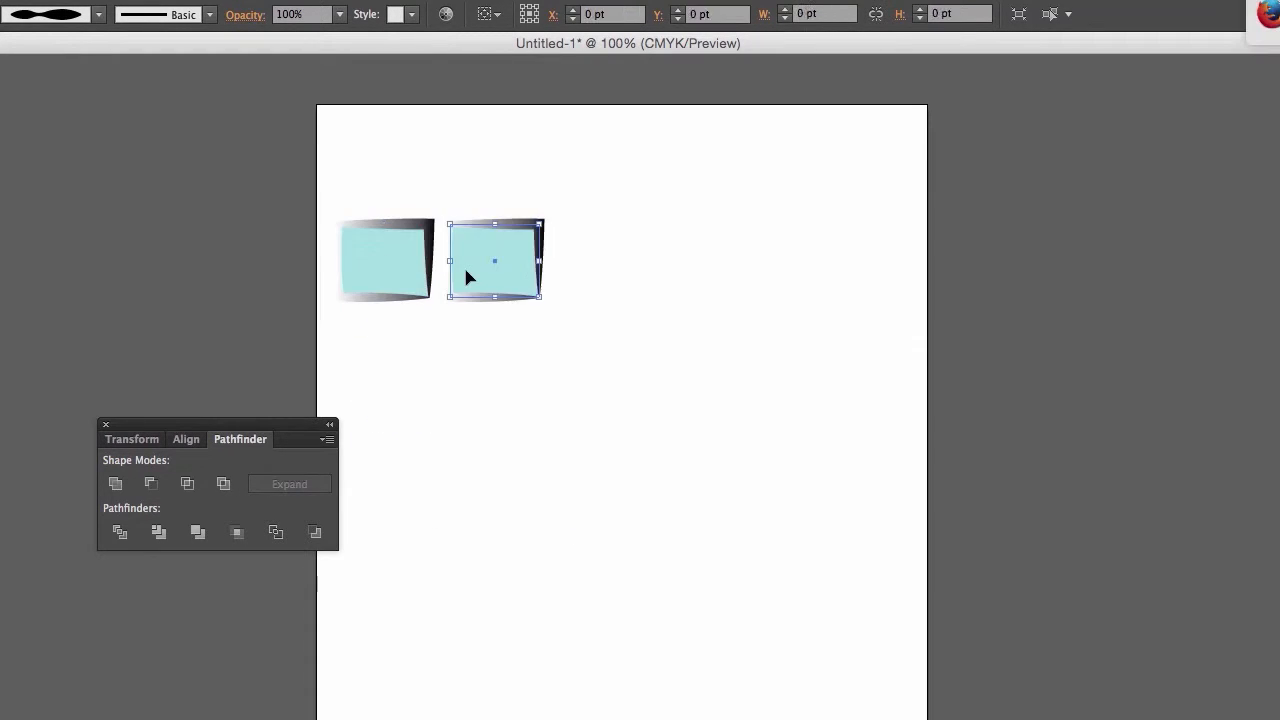
key(Delete)
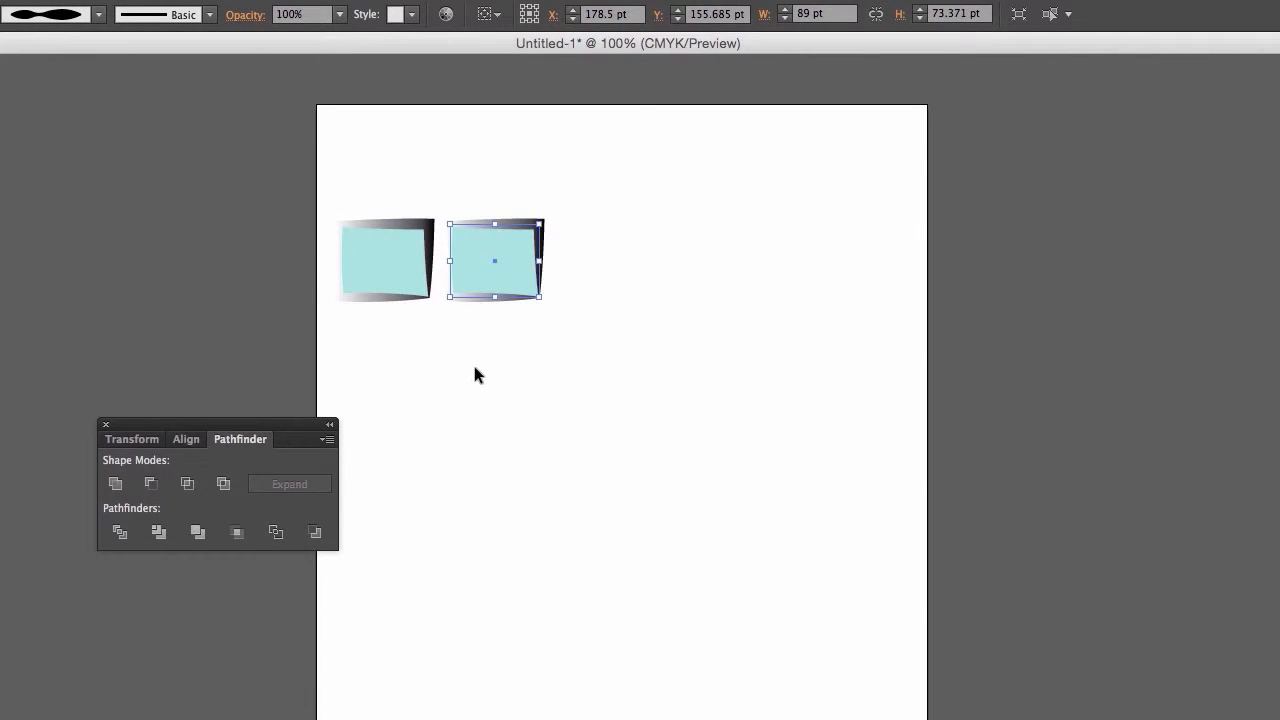
key(ctrl+d)
key(ctrl+d)
key(ctrl+d)
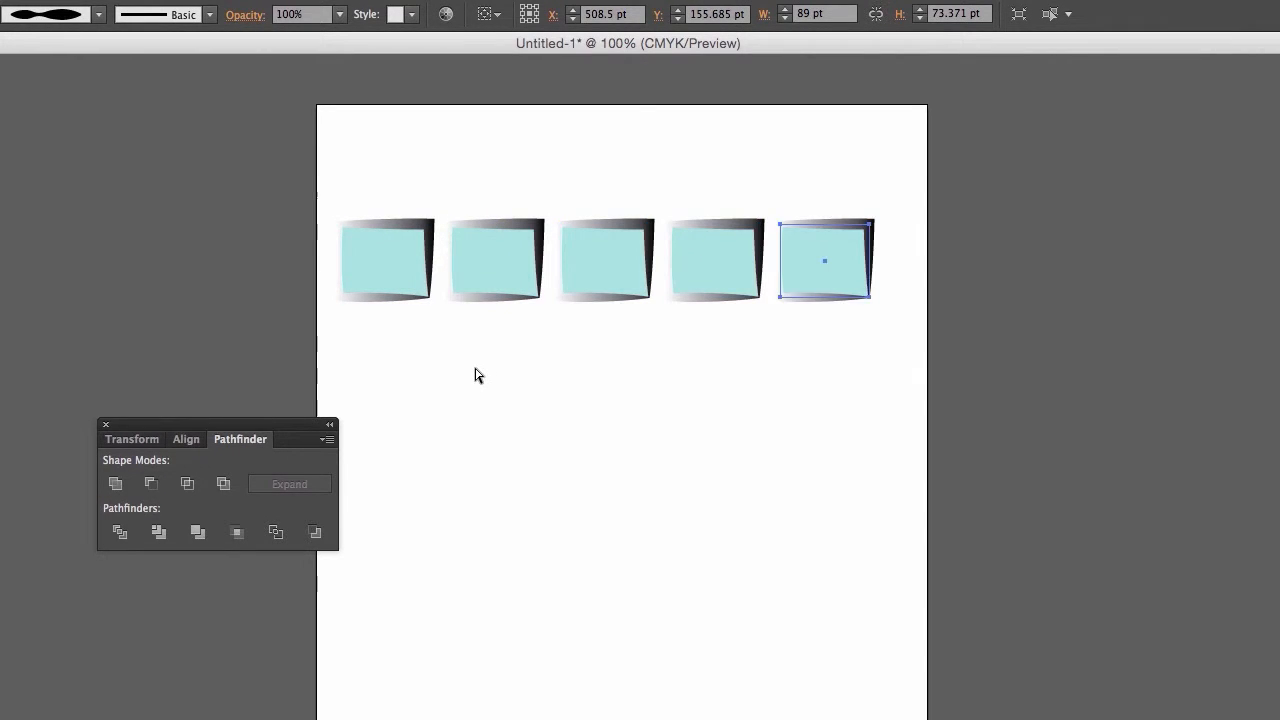
key(ctrl+d)
key(ctrl+d)
key(ctrl+d)
key(ctrl+d)
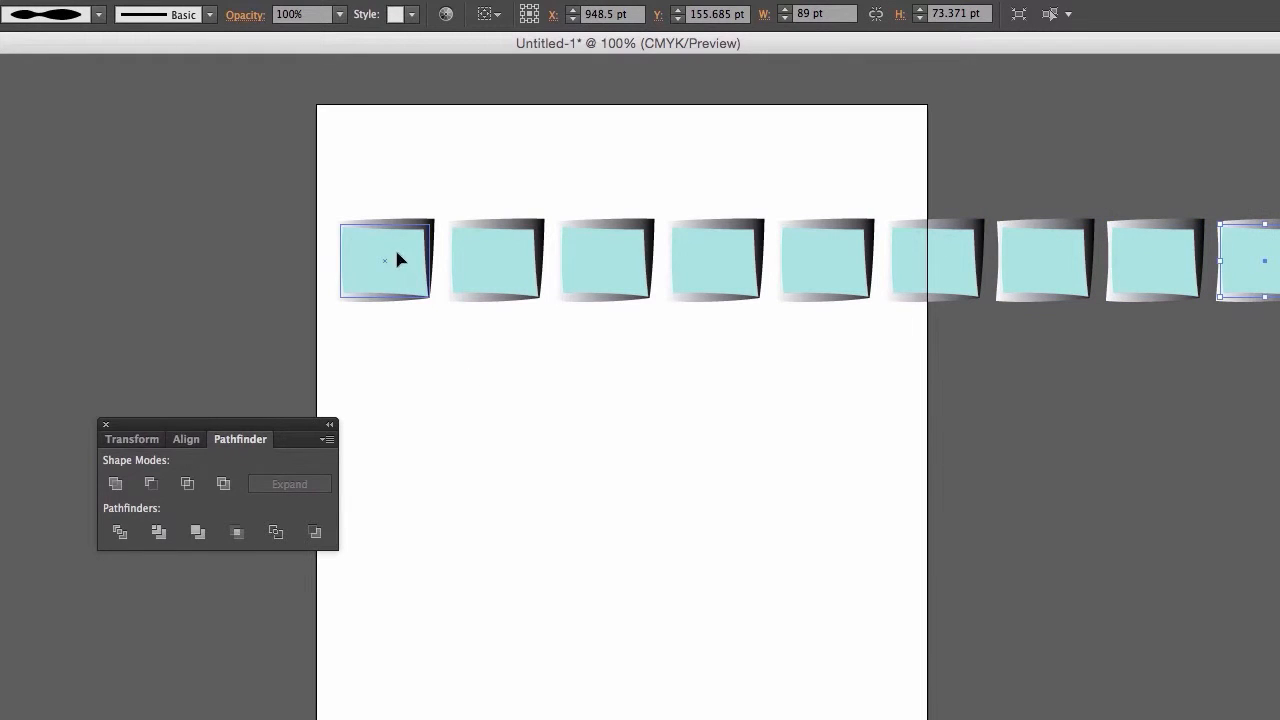
- Select all nine rectangles in the row and place a copy of the row 92 pt below it
click(396, 259)
shift+click(469, 256)
shift+click(600, 259)
shift+click(718, 259)
shift+click(827, 272)
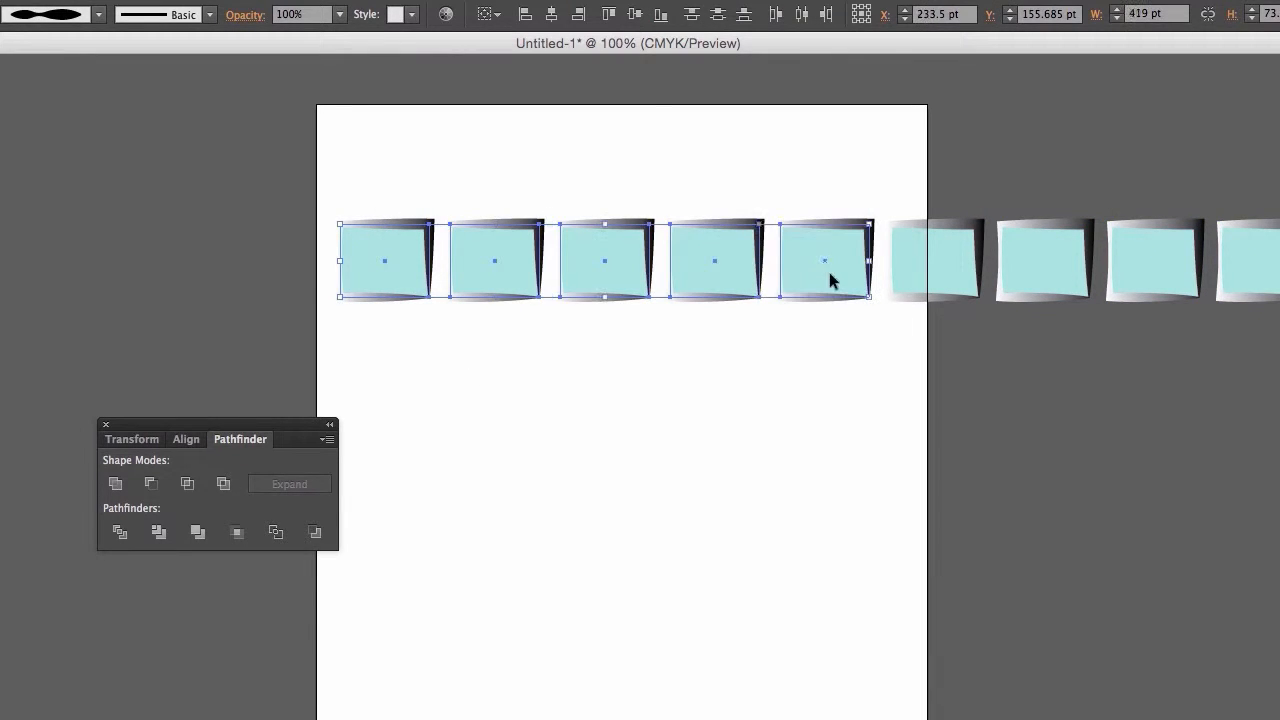
shift+click(950, 270)
shift+click(1010, 270)
shift+click(1155, 278)
shift+click(1233, 287)
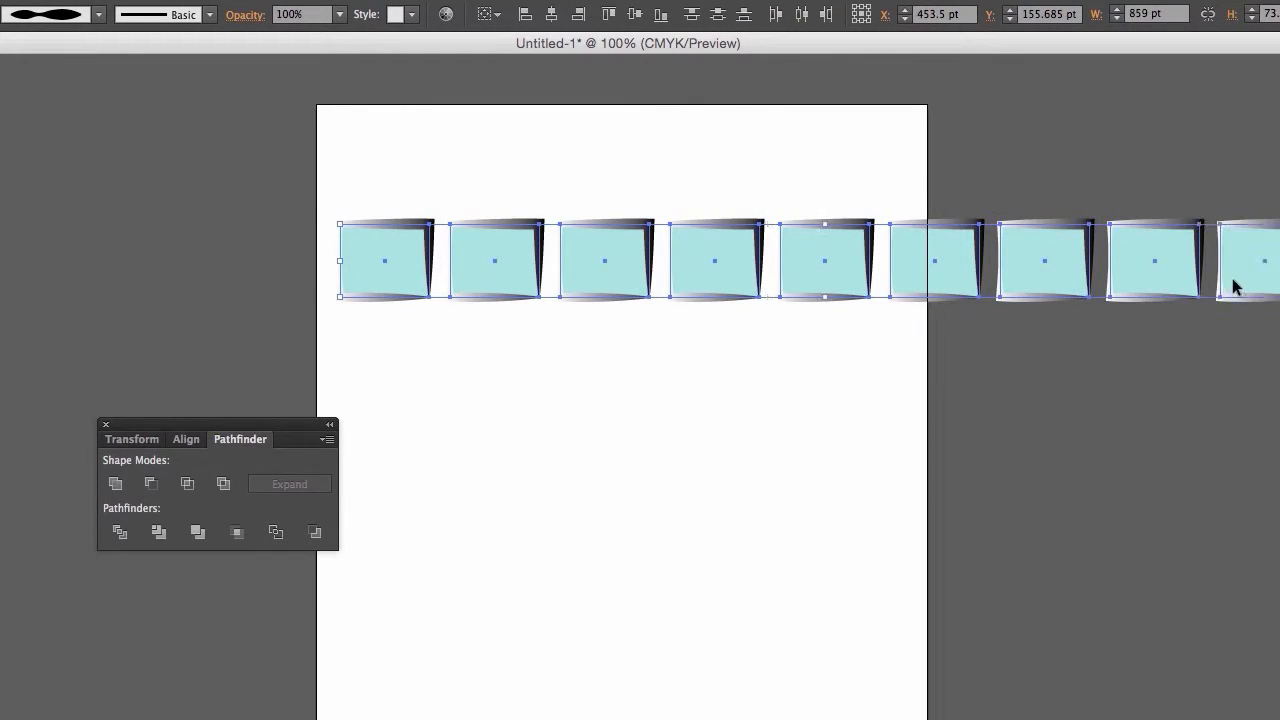
shift+click(1235, 287)
alt+drag(466, 272, 474, 364)
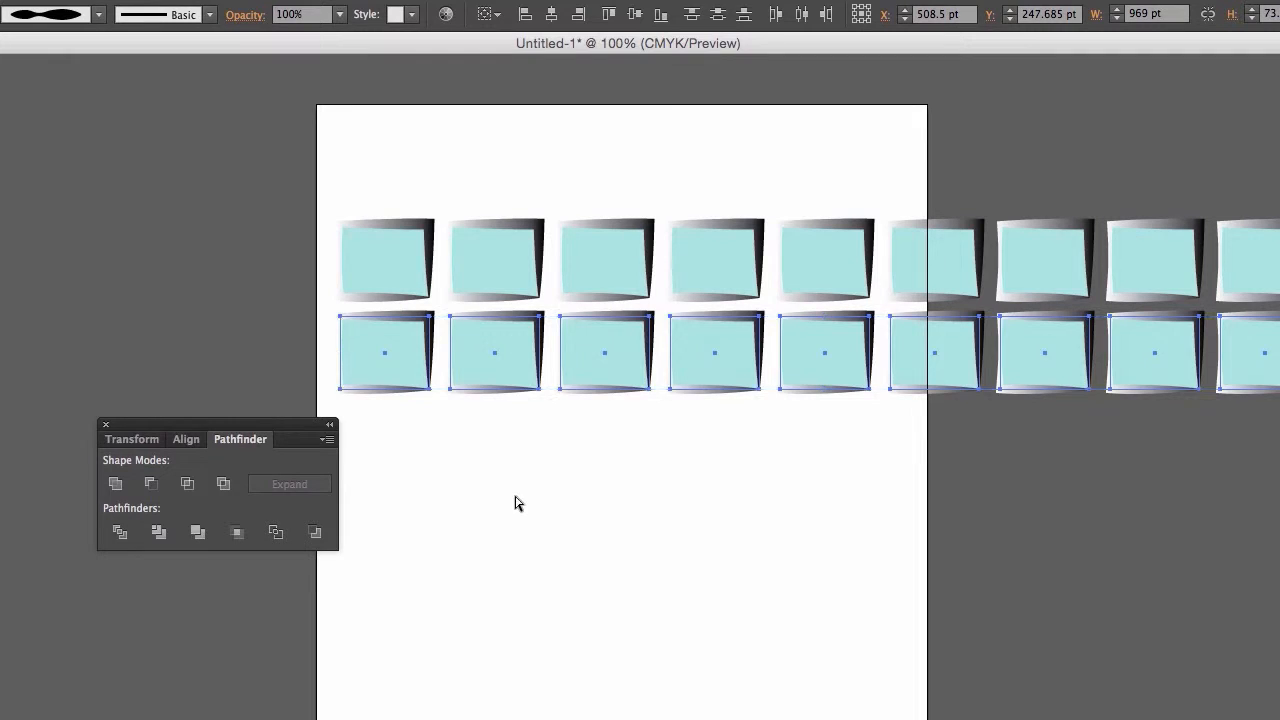
- Repeat the row duplication downward until seven rows of rectangles fill the page, and deselect them
key(ctrl+d)
key(ctrl+d)
key(ctrl+d)
key(ctrl+d)
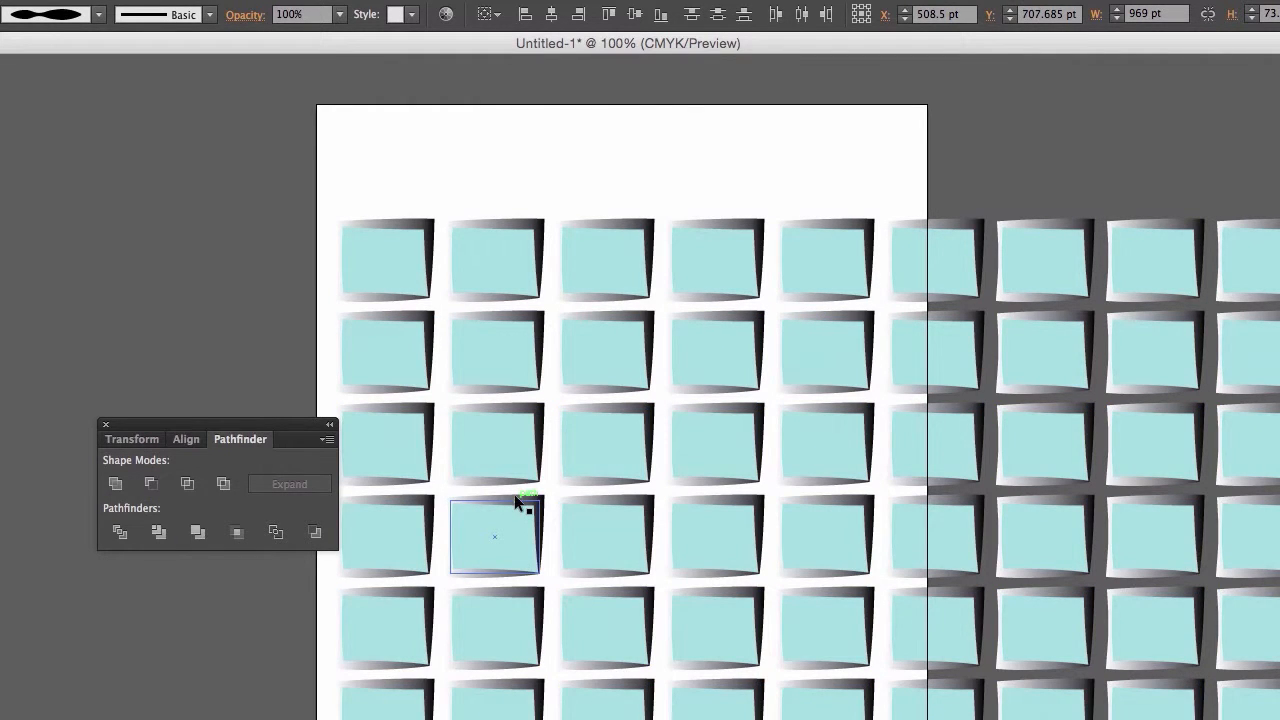
click(209, 604)
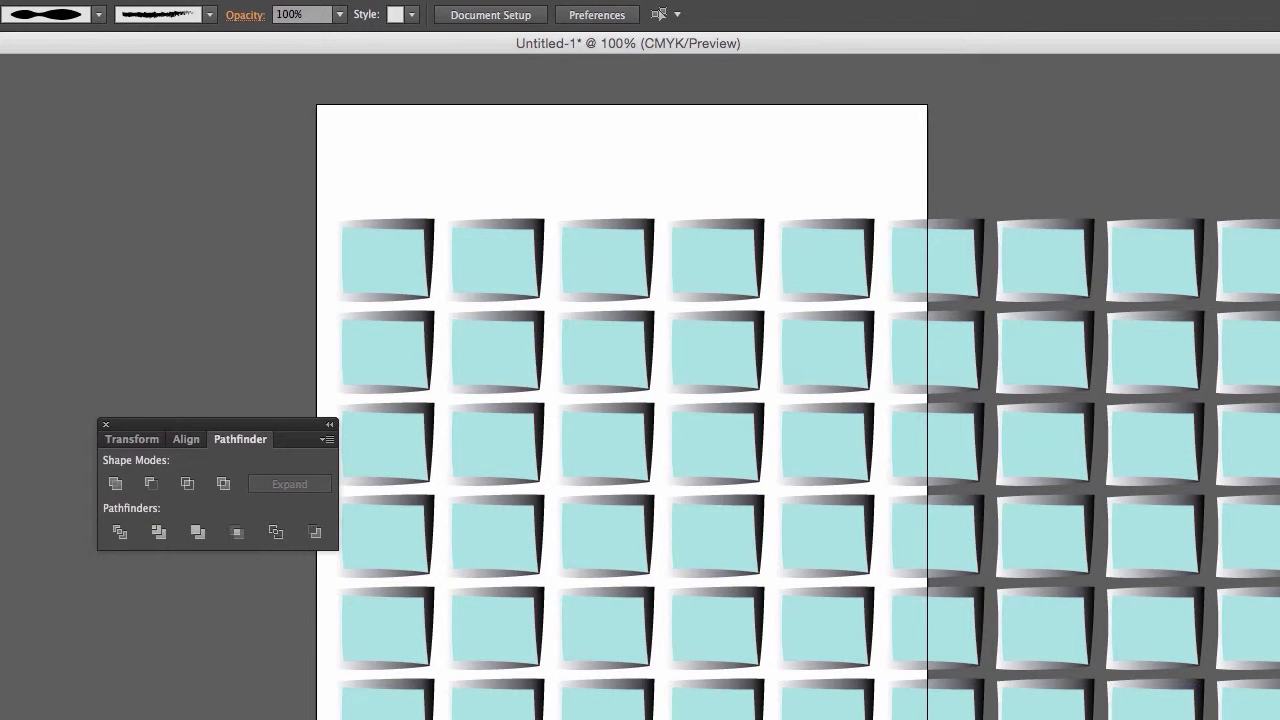
- Undo the grid of copies and delete the remaining copy beside the original small rectangle
drag(1250, 457, 394, 348)
key(Delete)
key(Delete)
key(Delete)
click(497, 249)
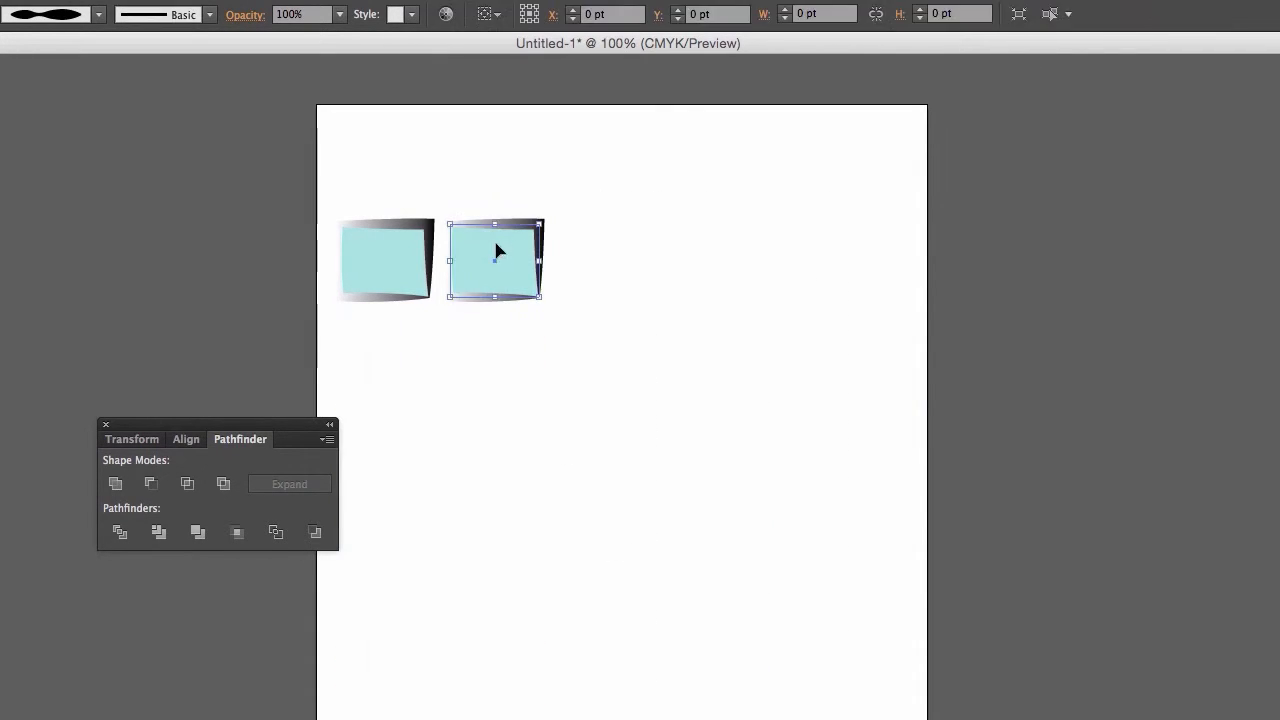
key(Delete)
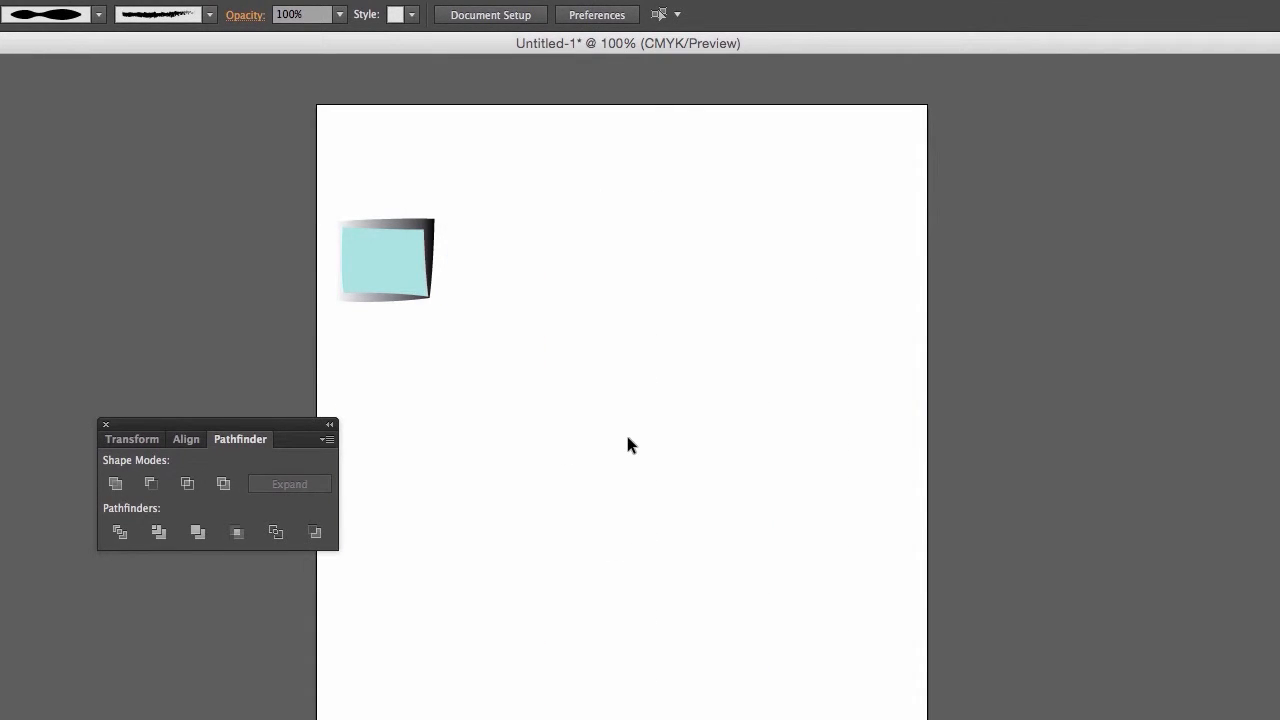
- Rotate the small rectangle slightly clockwise with the Rotate command, choosing the angle on its dial
click(366, 246)
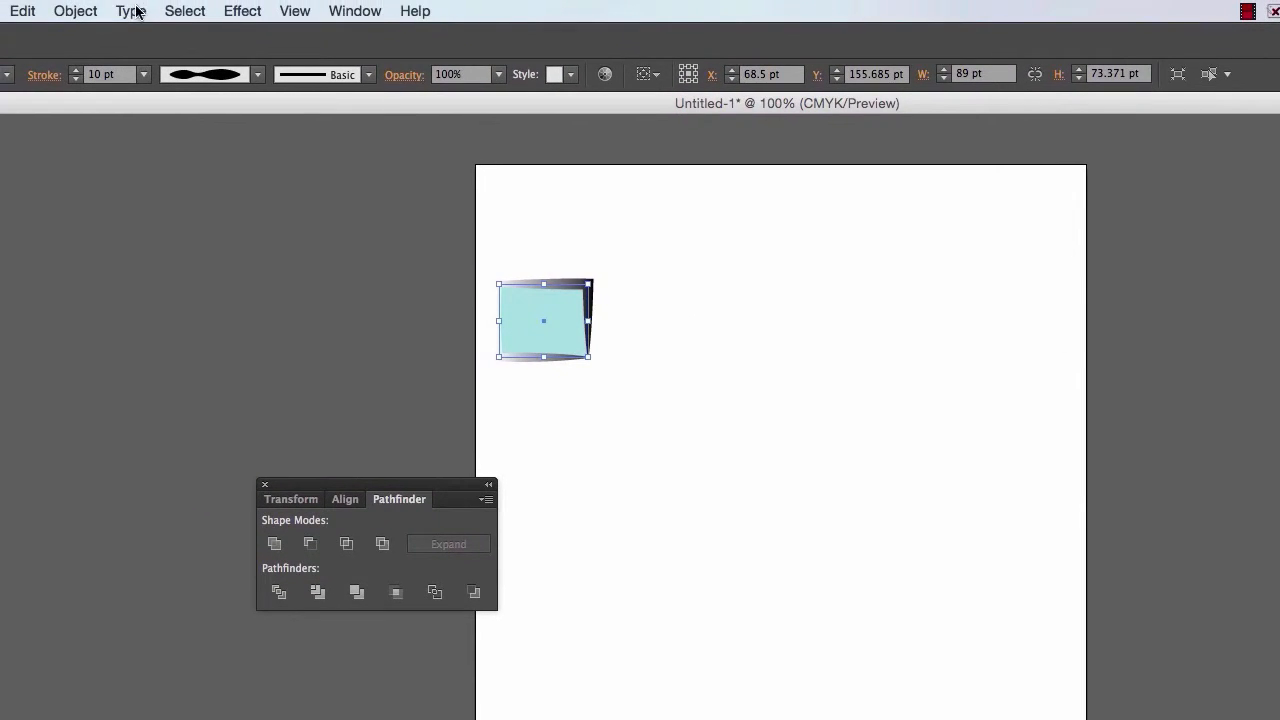
click(168, 6)
mouse_move(95, 34)
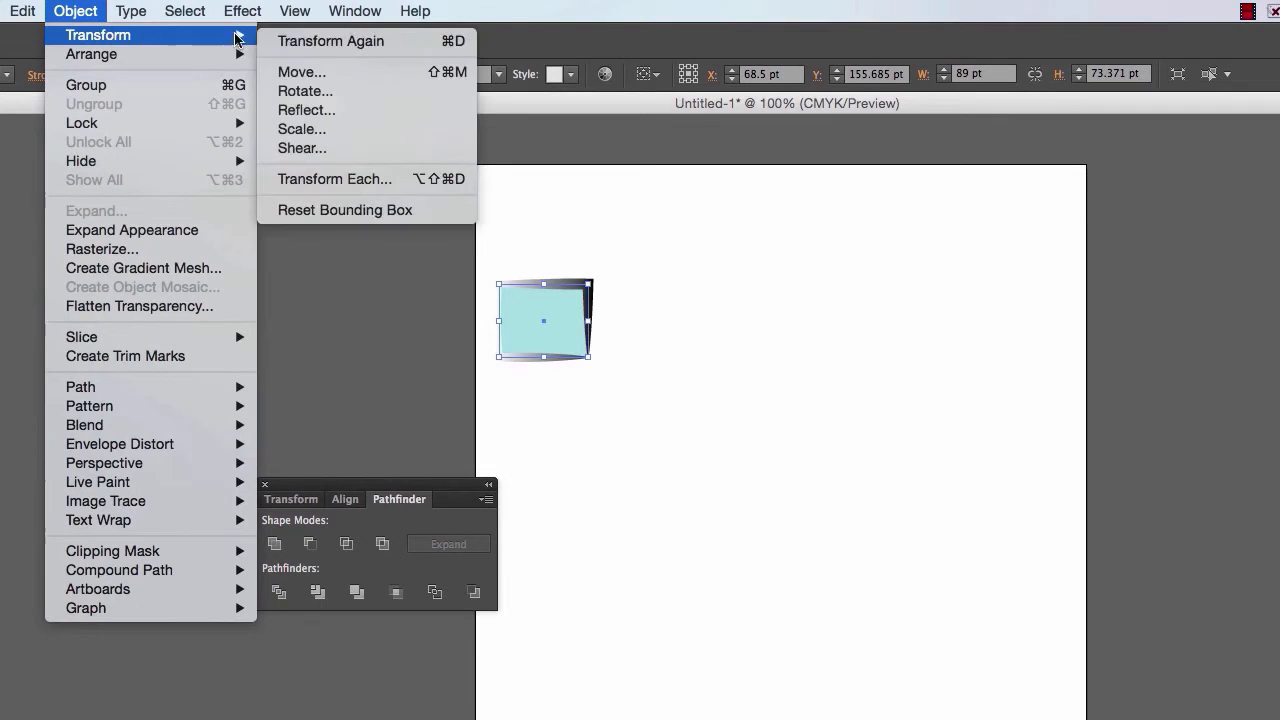
click(334, 89)
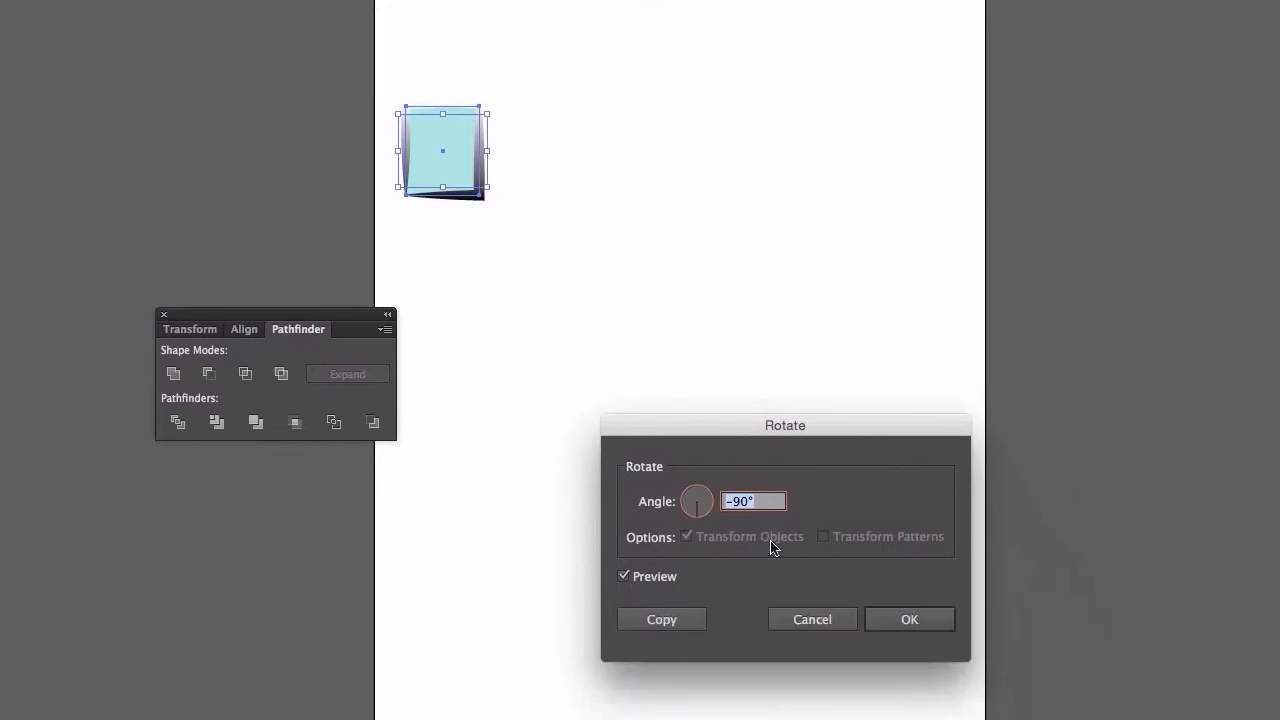
click(797, 679)
drag(652, 436, 670, 432)
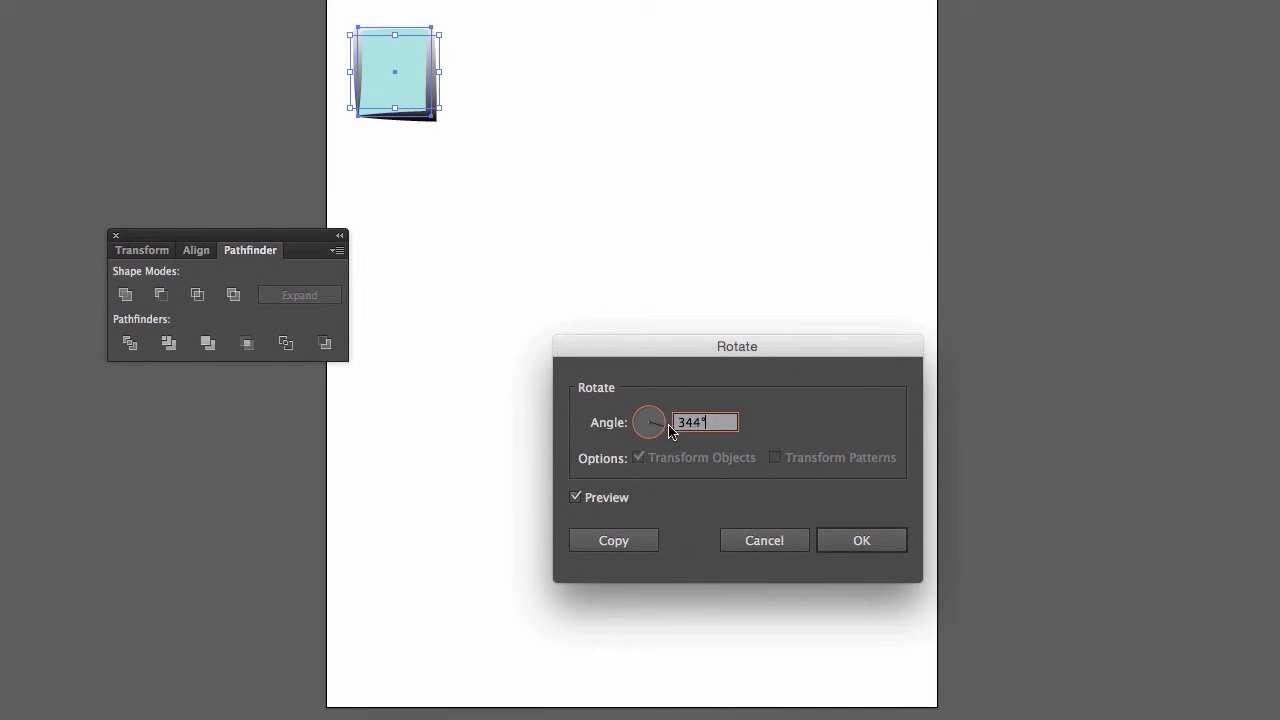
click(848, 543)
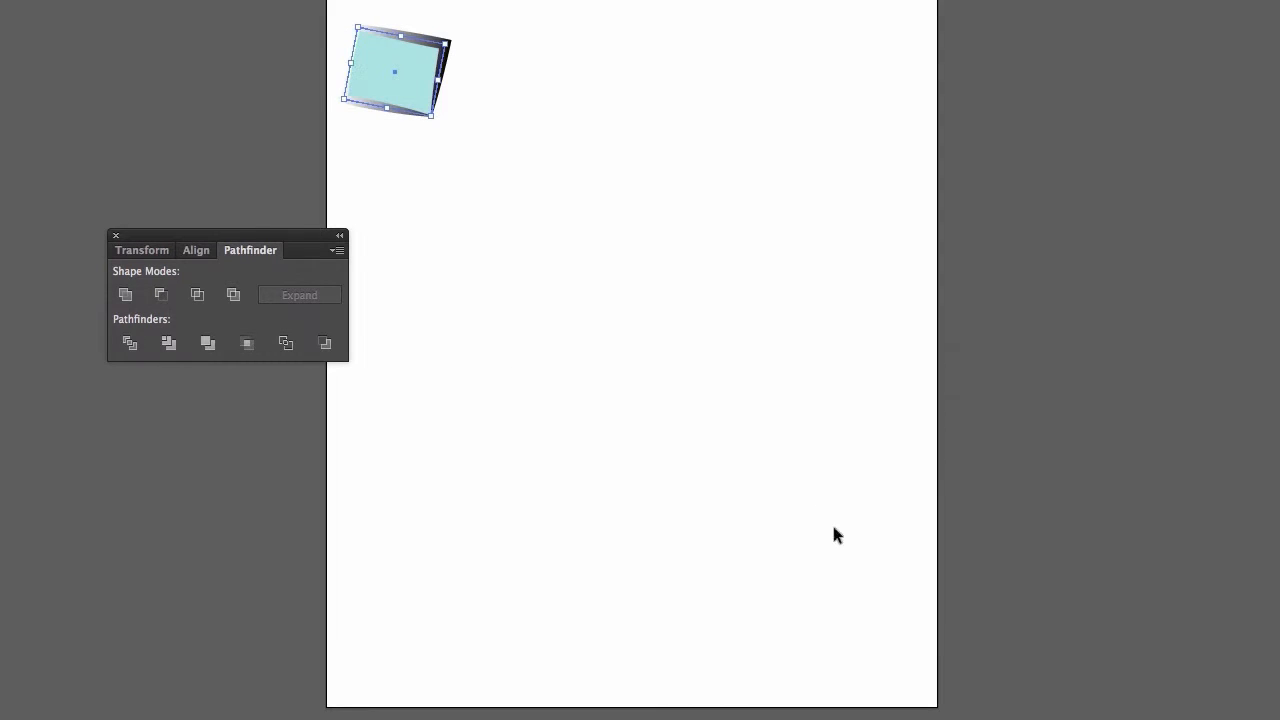
- Repeat the clockwise rotation of the rectangle many times with Transform Again
key(a)
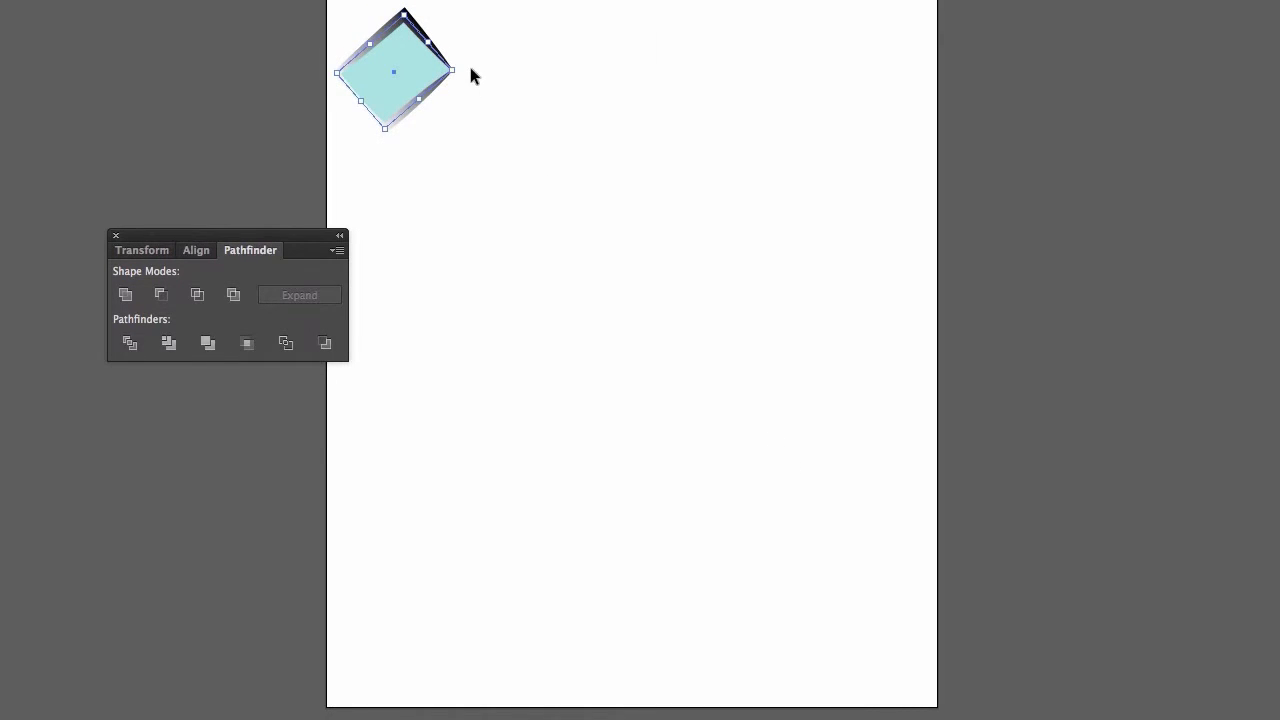
drag(459, 69, 483, 49)
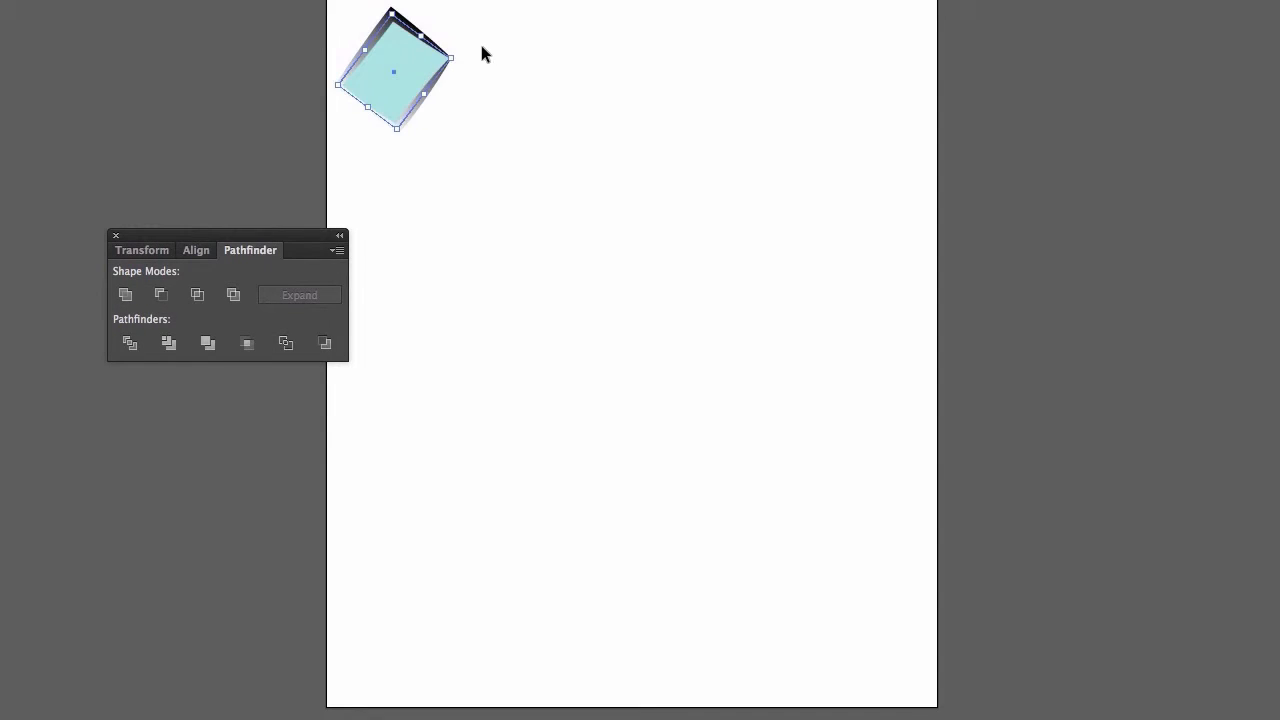
click(481, 70)
click(388, 62)
- Undo the repeated rotations until the rectangle is tilted only slightly clockwise
key(super+z)
key(super+z)
key(super+z)
key(super+z)
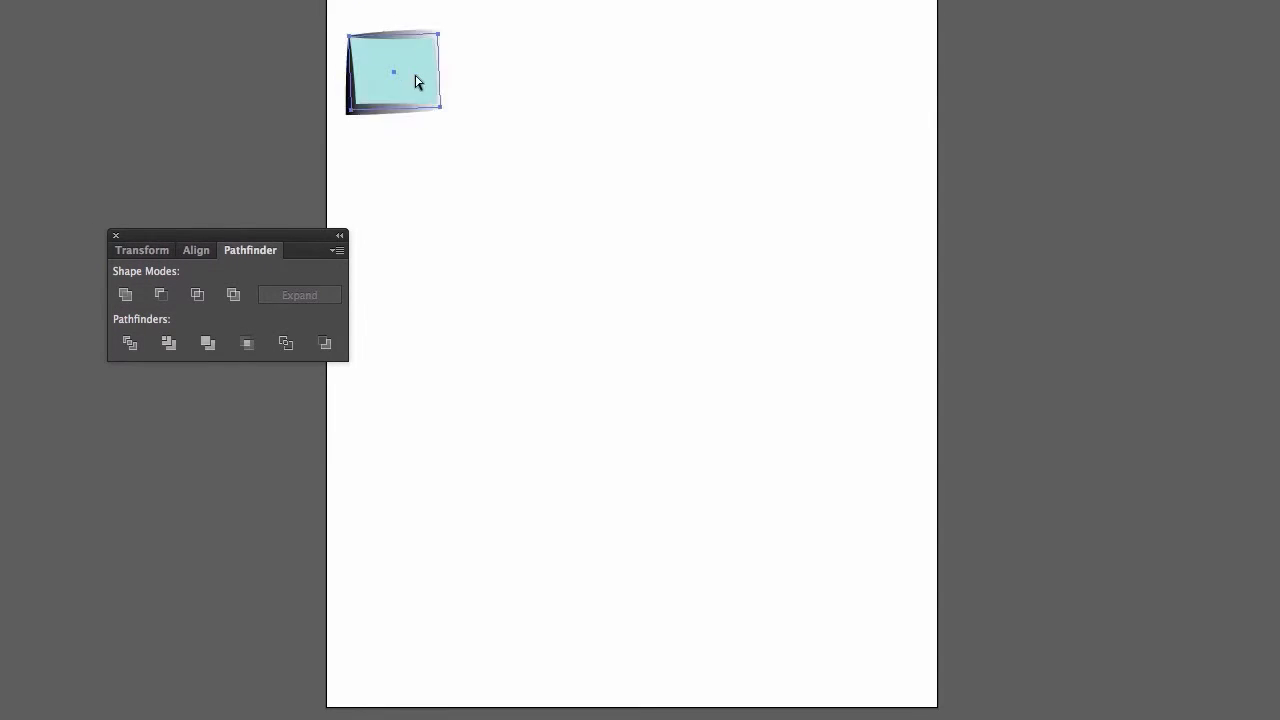
key(super+z)
key(super+z)
key(super+z)
key(super+z)
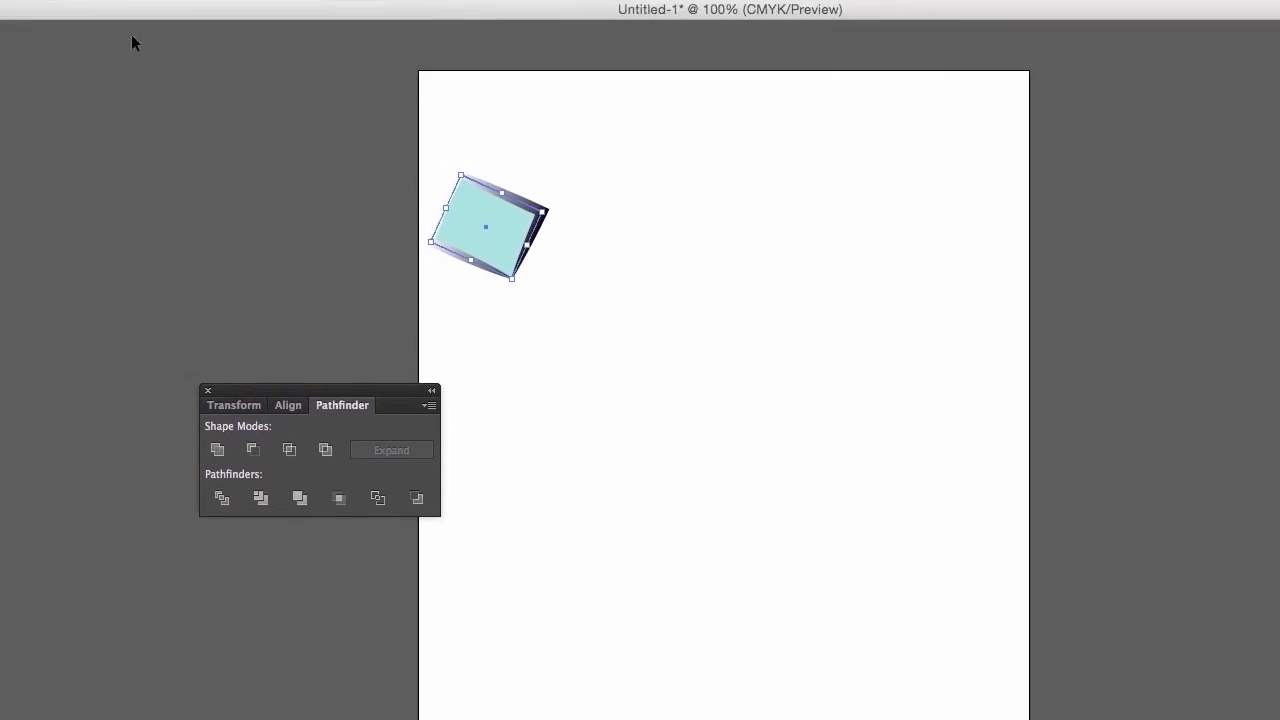
- Rotate the rectangle counter-clockwise freehand and repeat that rotation several times with Transform Again
click(90, 9)
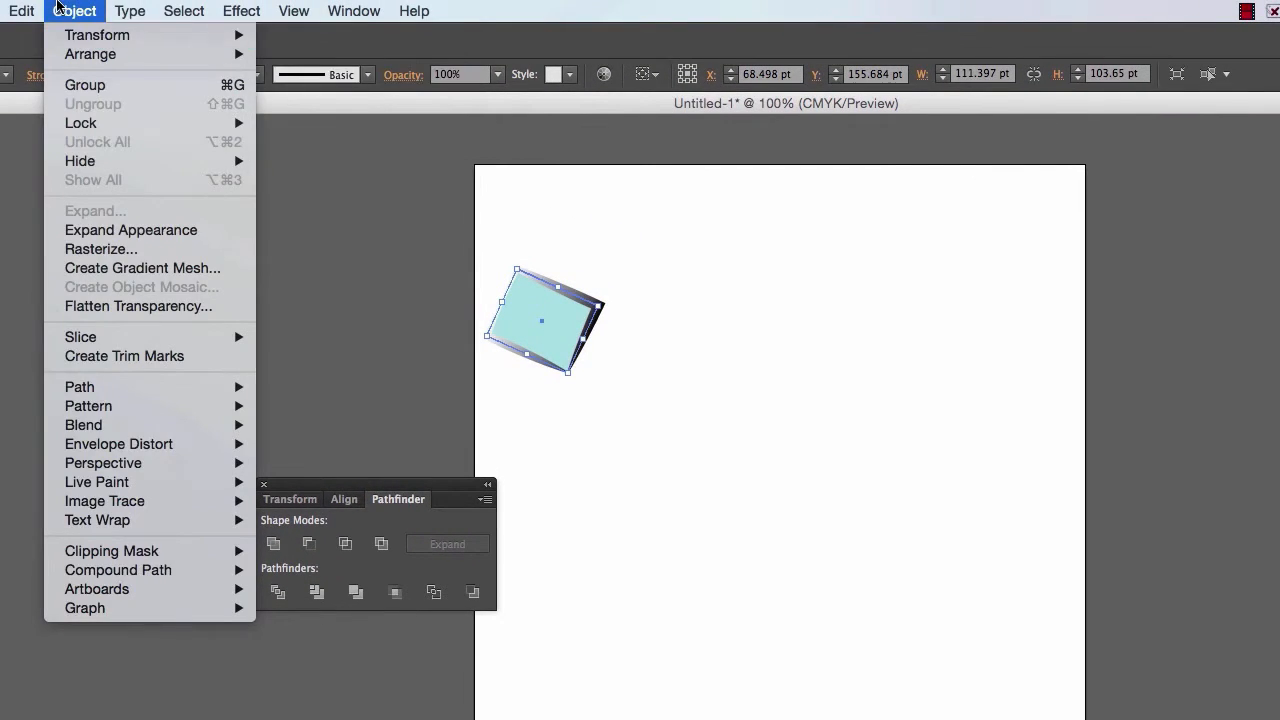
click(61, 9)
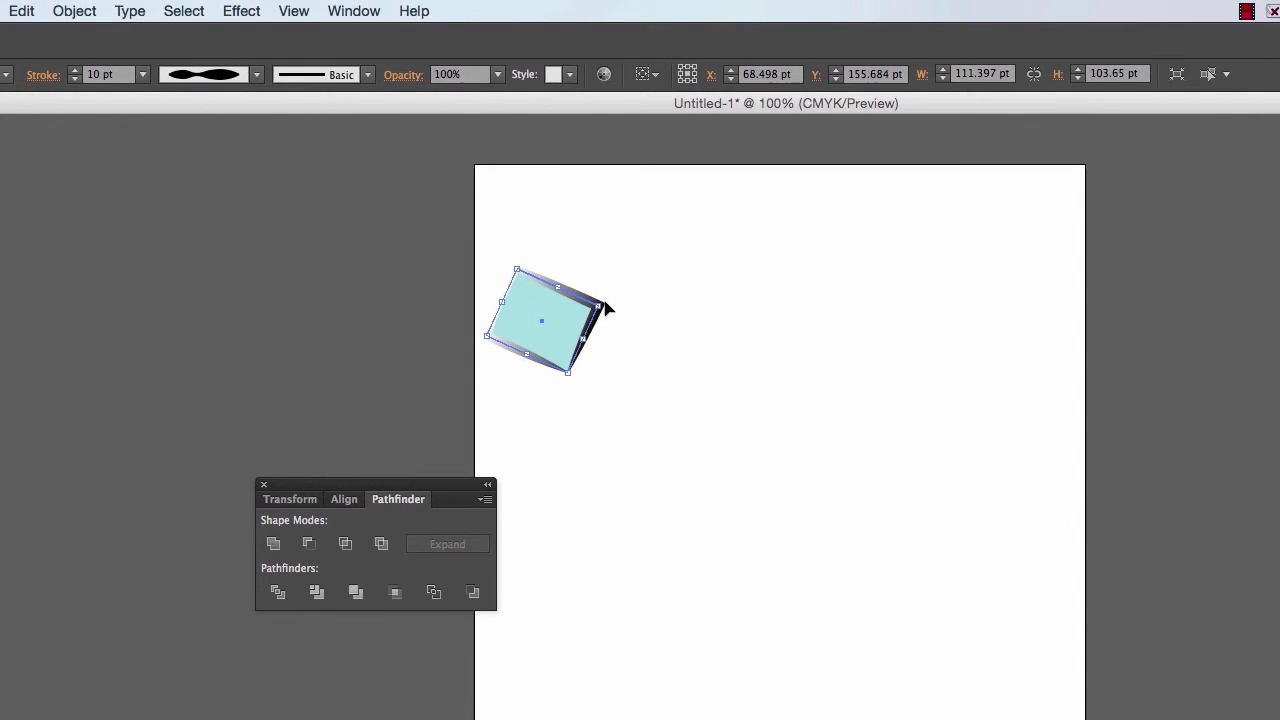
drag(610, 301, 613, 245)
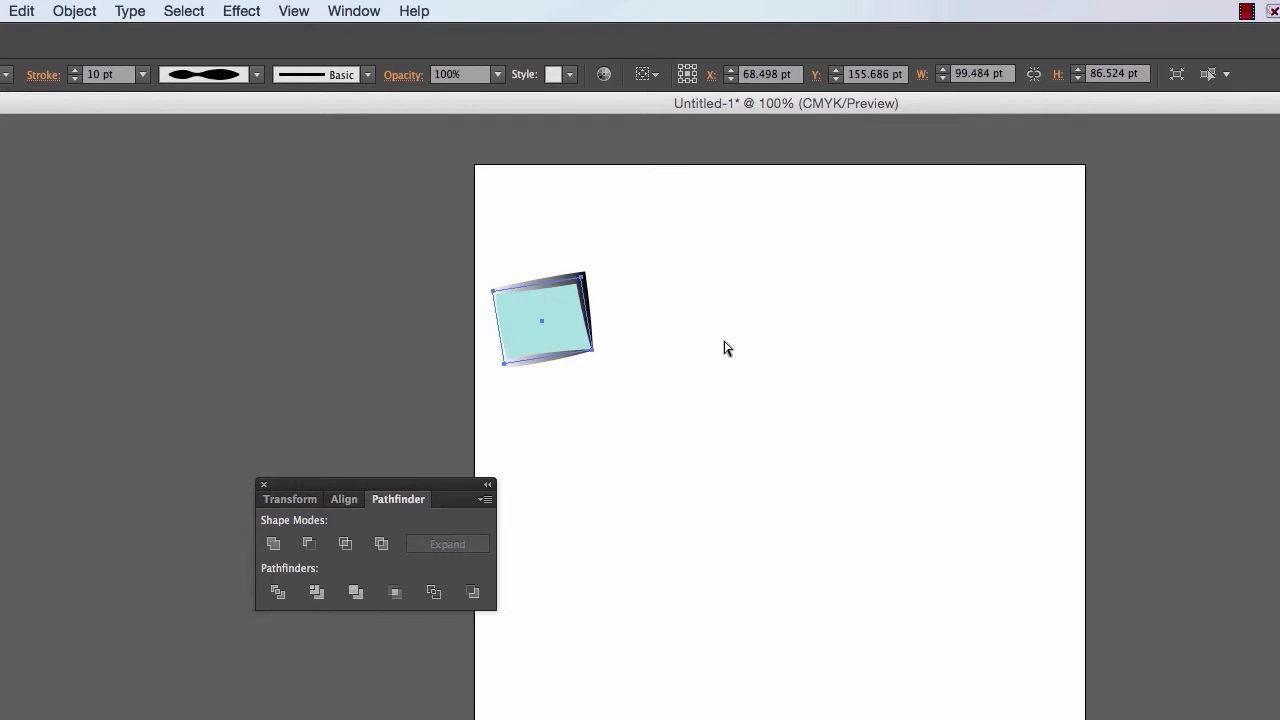
key(super+d)
key(super+d)
key(super+d)
key(super+d)
key(super+d)
key(super+d)
key(super+d)
key(super+d)
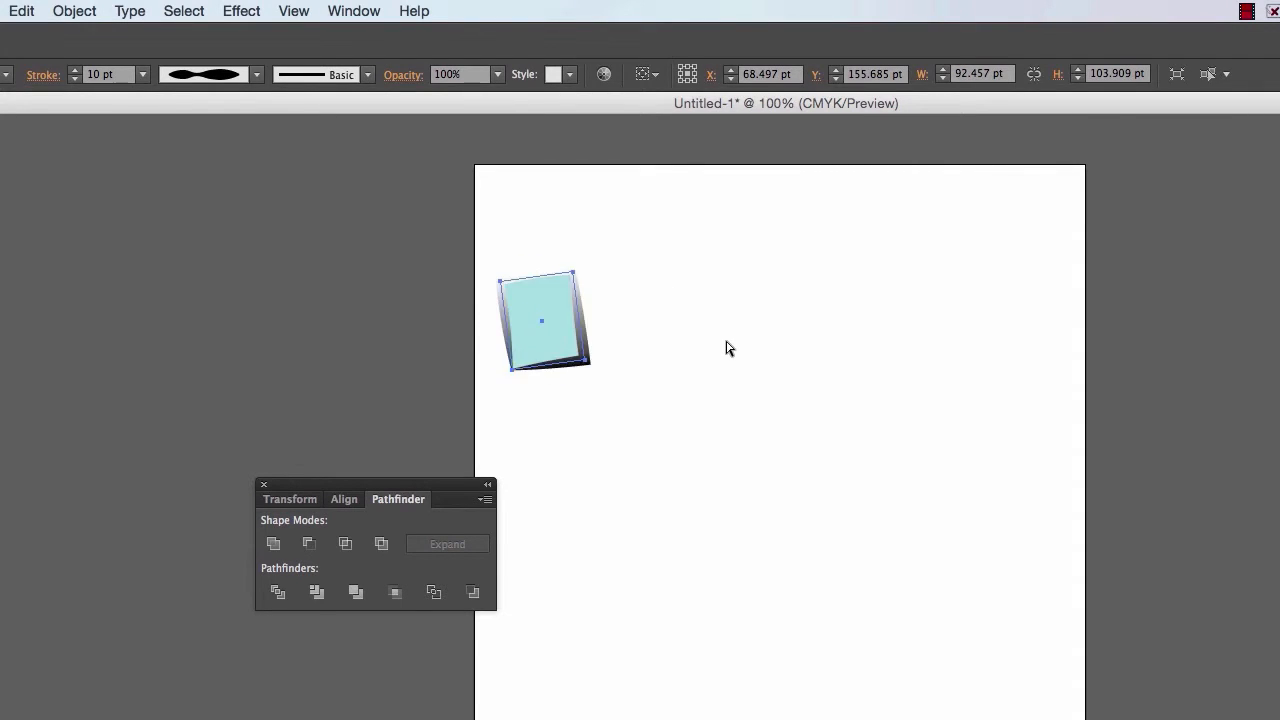
key(super+d)
key(super+d)
key(super+d)
key(super+d)
- Enlarge the rectangle freehand from its lower-right corner and repeat the scaling with Transform Again up to about 579 by 682 pt
drag(577, 367, 662, 425)
key(super+d)
key(super+d)
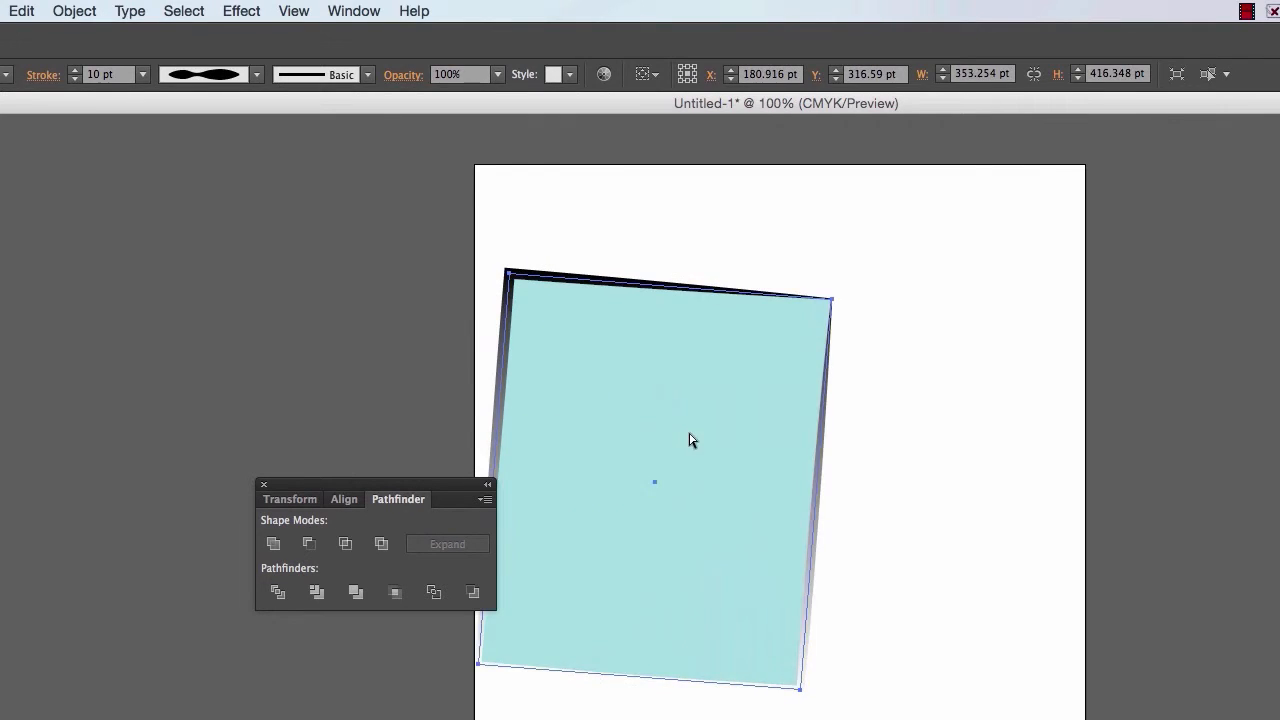
key(super+d)
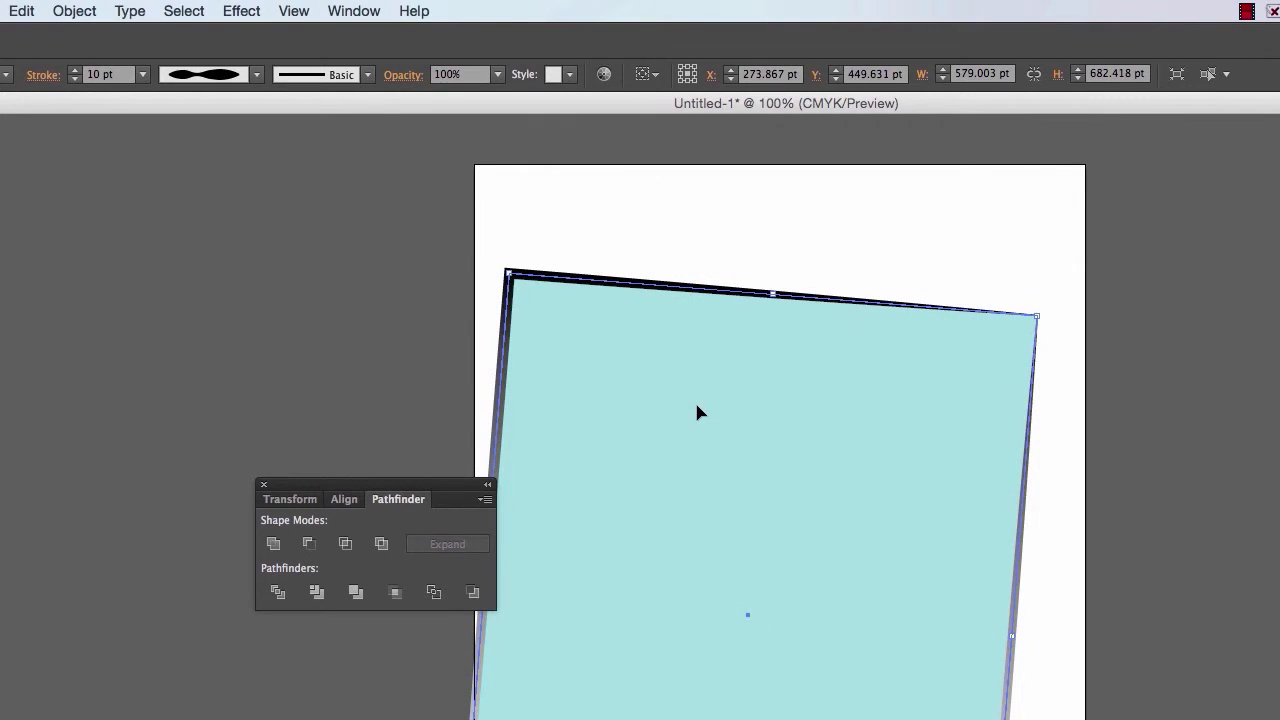
- Delete the enlarged rectangle and paste the copied teal rectangle with the thin red outline
key(Delete)
key(super+v)
key(super+shift+a)
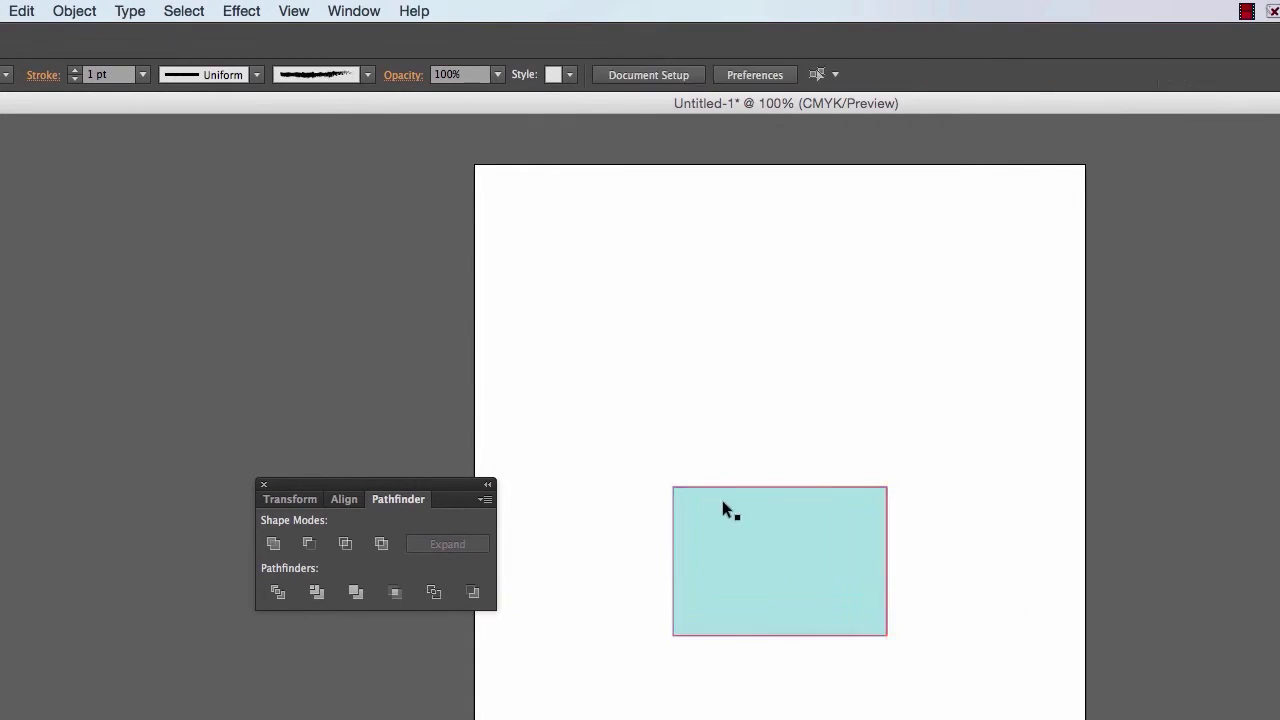
- Move the pasted rectangle up and to the left, centring it at about X 176 pt, Y 221 pt, and deselect it
drag(720, 508, 598, 357)
key(super+shift+a)
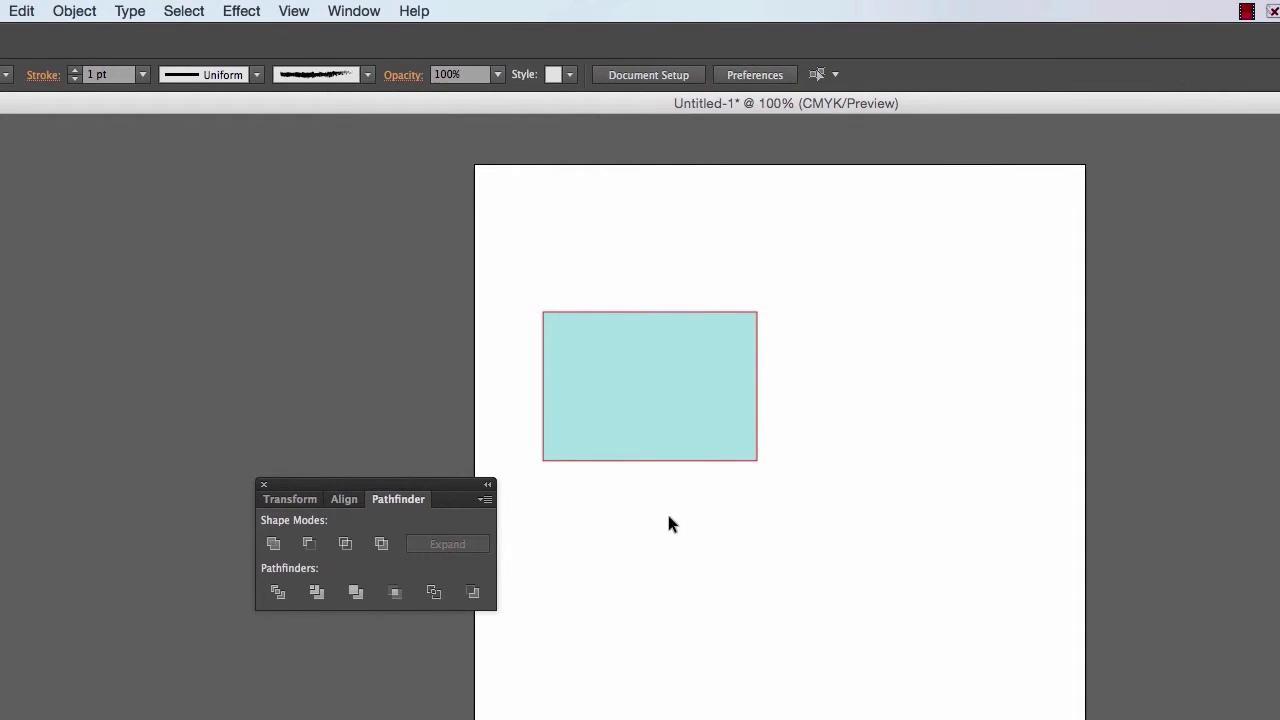
click(591, 362)
click(588, 486)
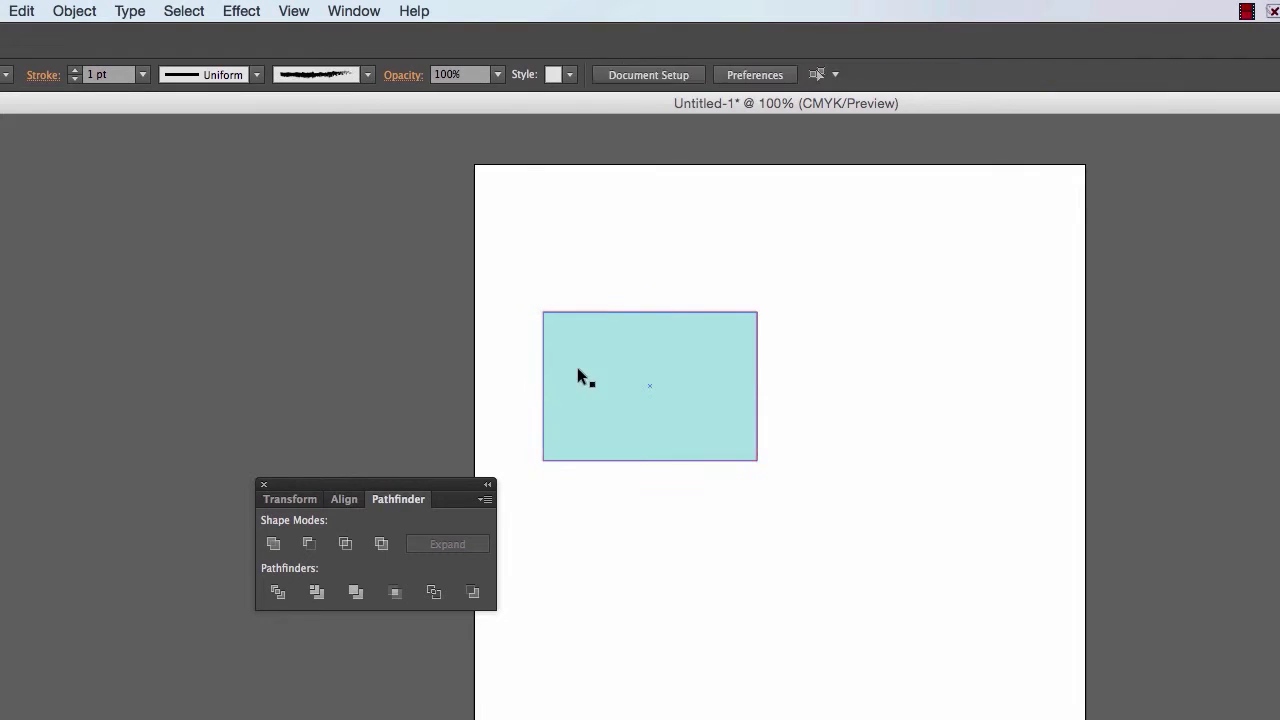
- Apply Width Profile 2 to the teal rectangle's red outline
click(578, 376)
click(257, 74)
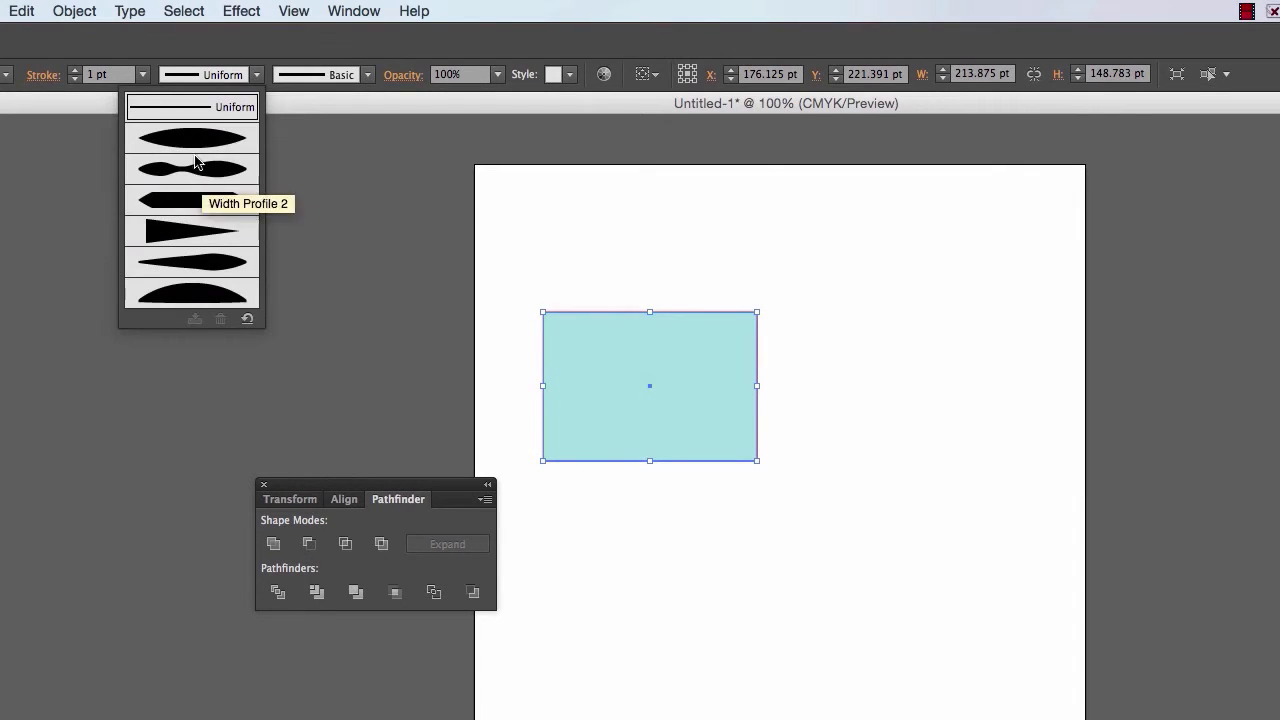
click(197, 165)
- Set the rectangle's stroke weight to 7 pt
click(75, 79)
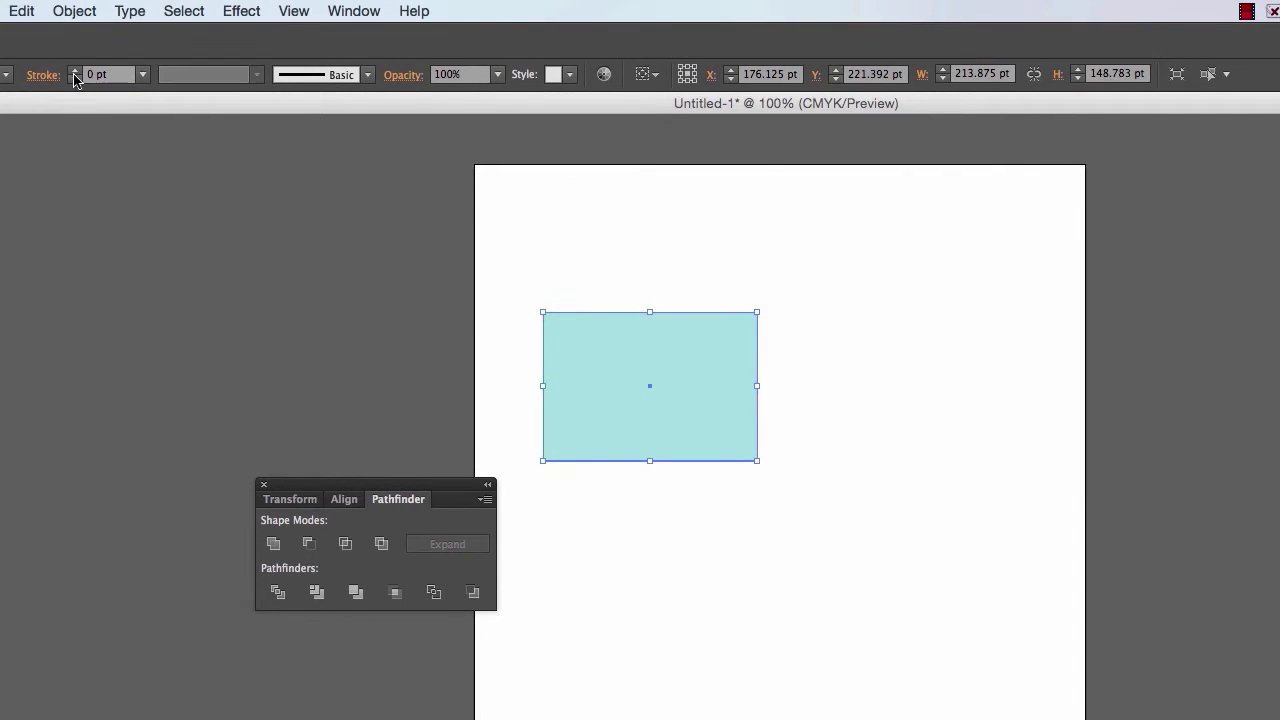
click(74, 73)
triple_click(74, 73)
triple_click(74, 73)
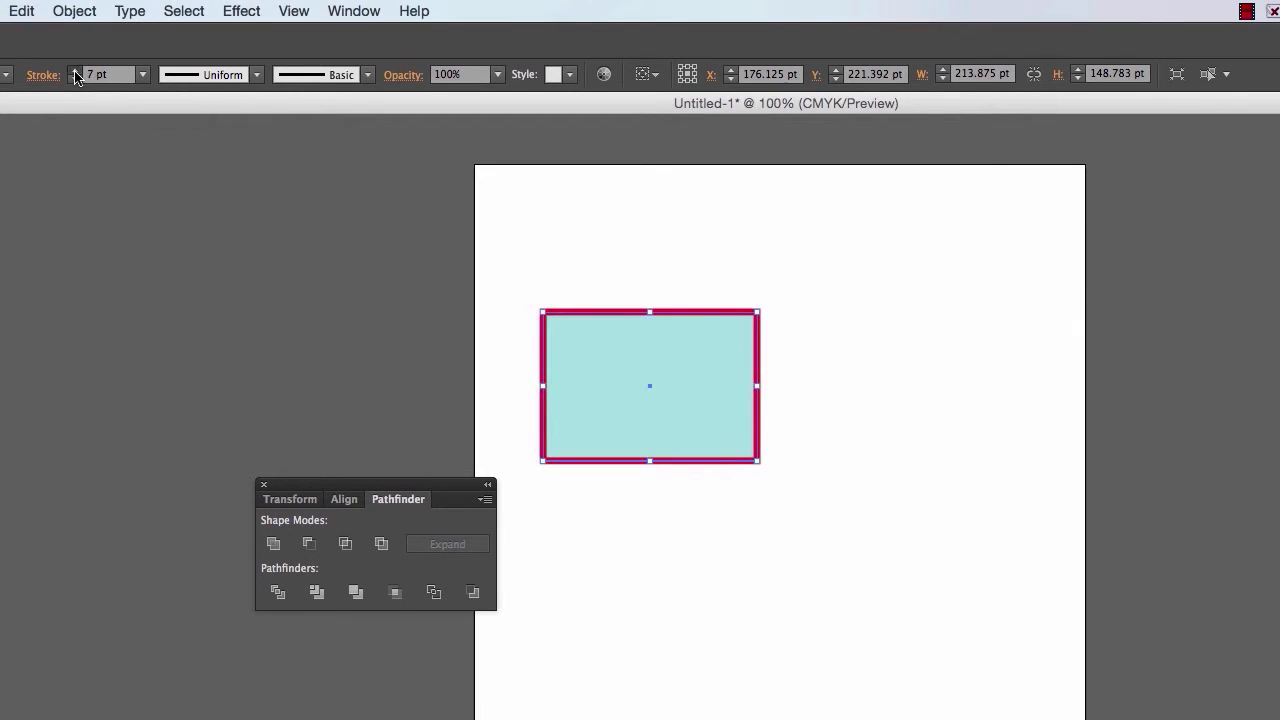
- Set the teal rectangle's stroke weight to 9 pt, apply the triangular tapered width profile to its outline, and deselect it
double_click(74, 73)
click(245, 80)
click(217, 234)
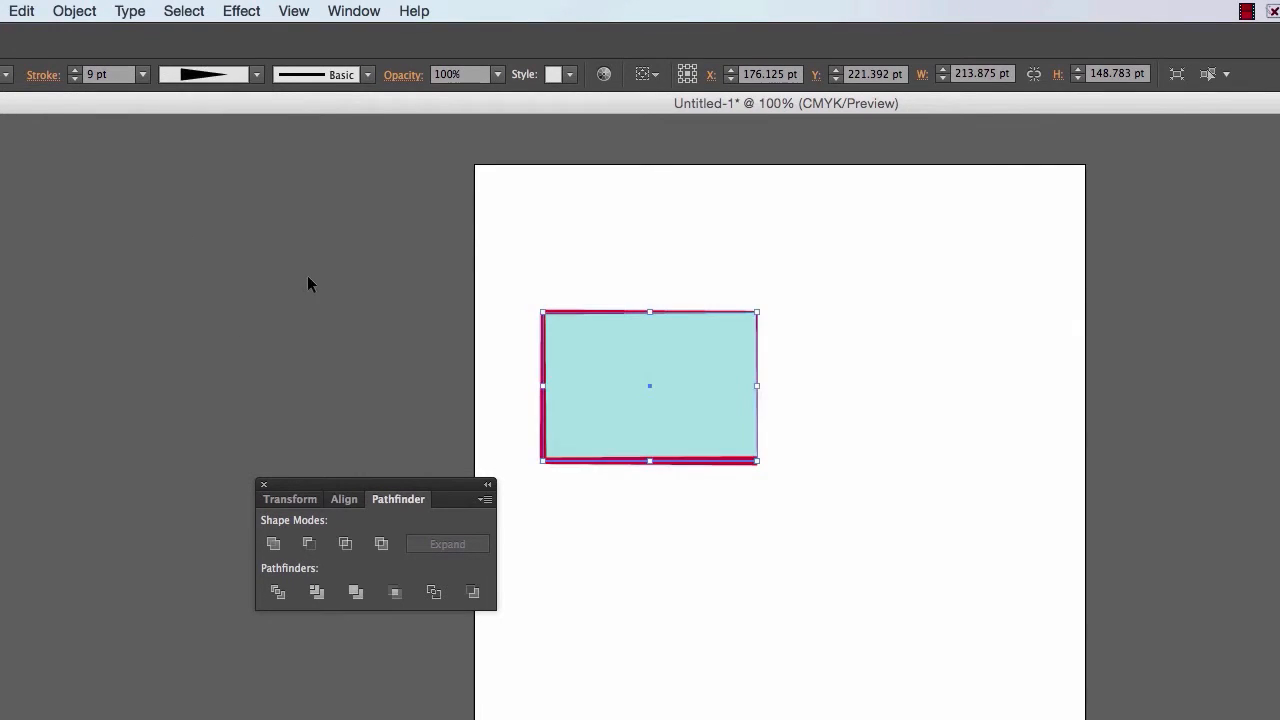
click(389, 312)
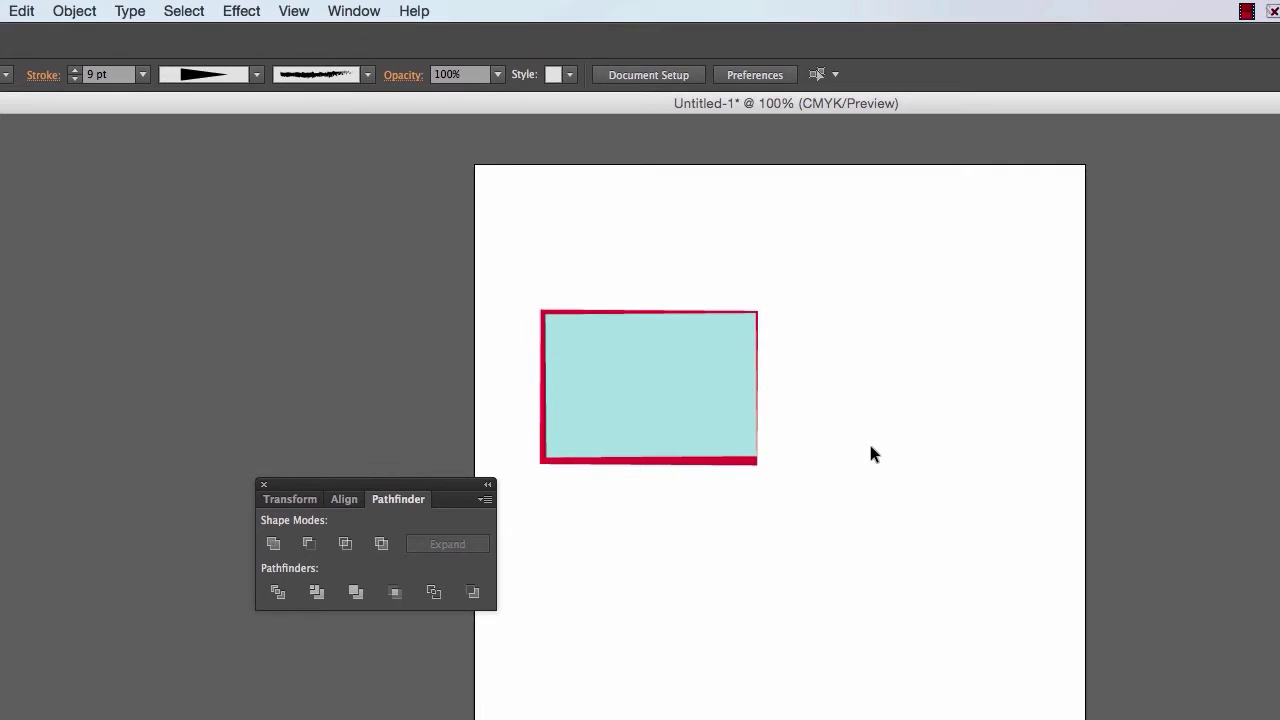
- Select the rectangle, open the Distort & Transform > Transform effect for it, and place the dialog clear of the artwork
click(548, 336)
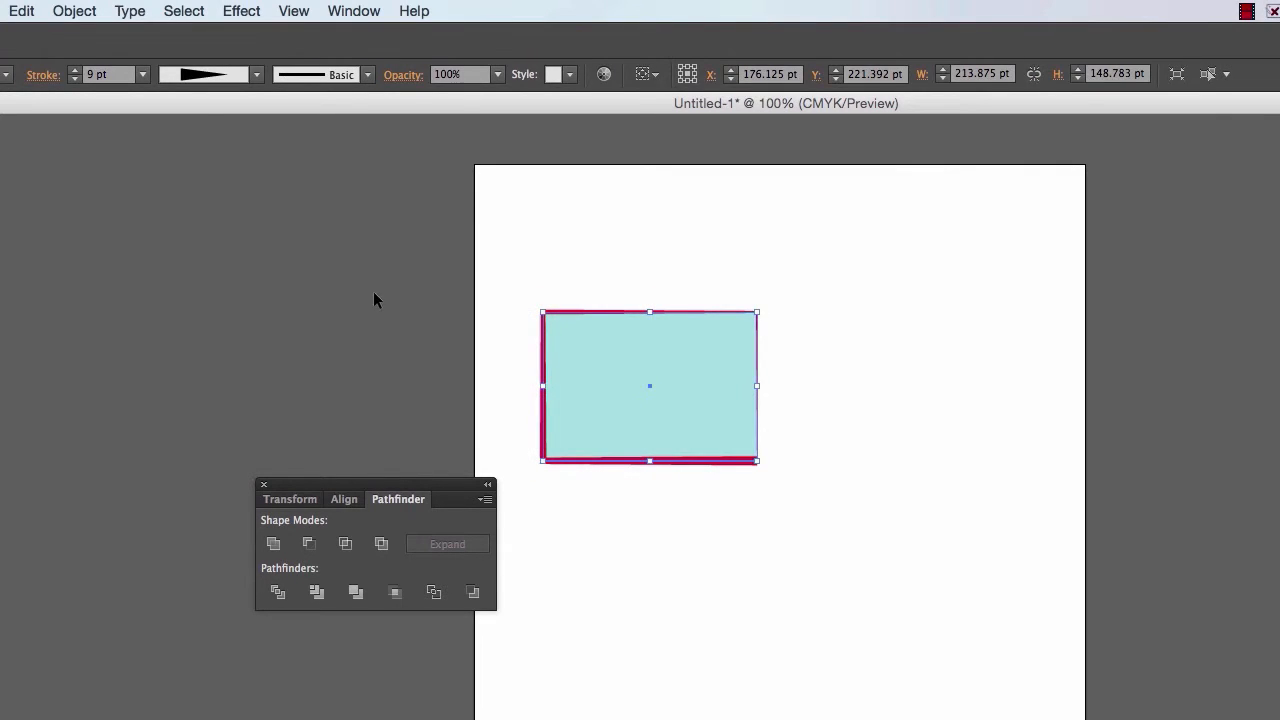
click(62, 10)
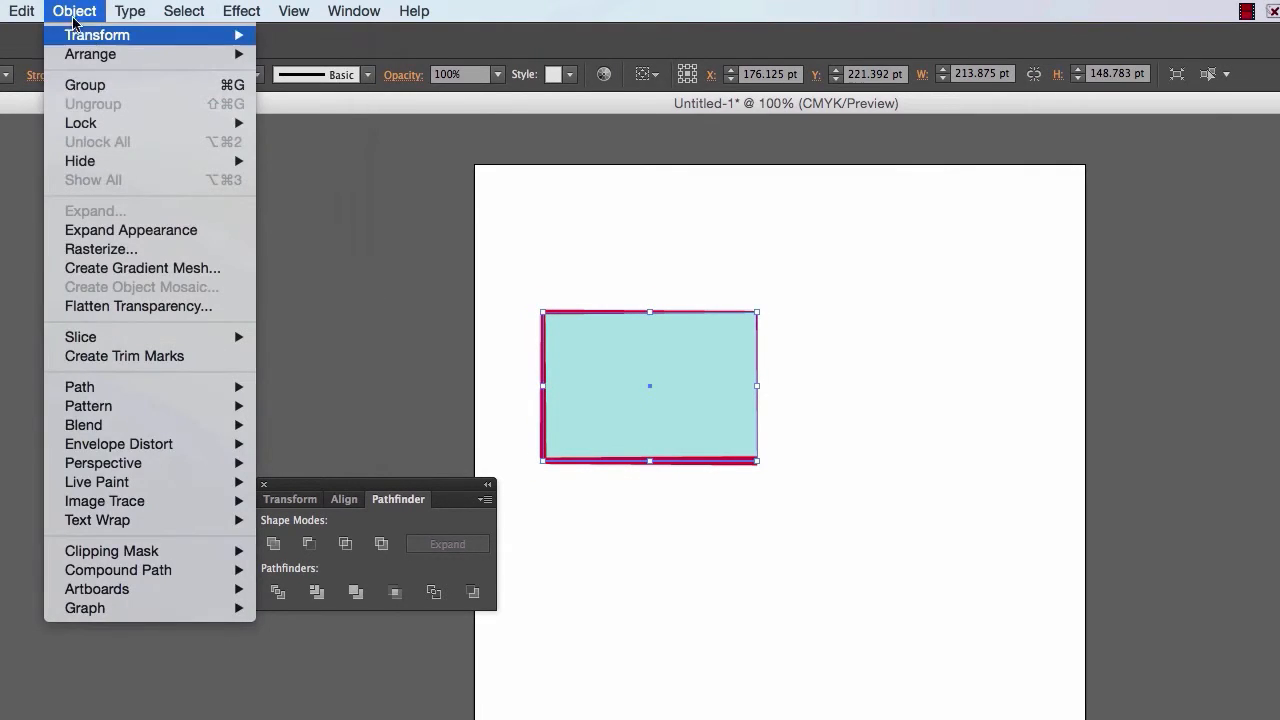
mouse_move(92, 40)
click(79, 8)
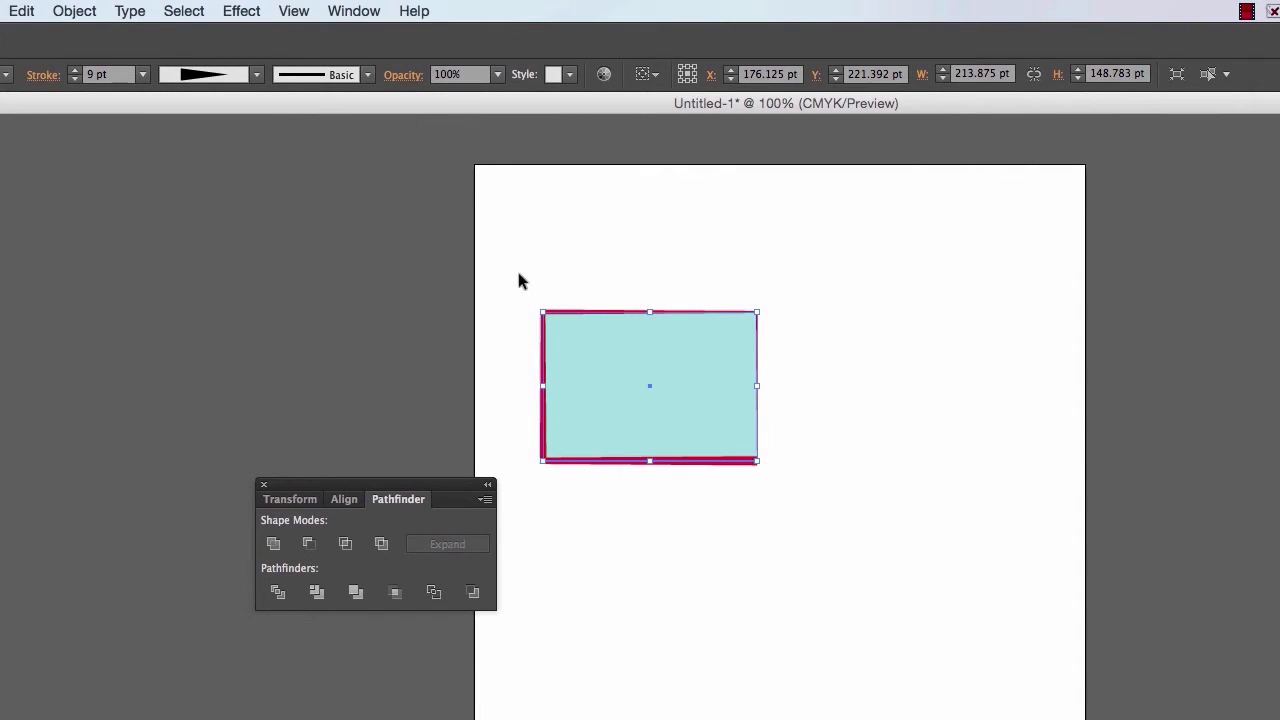
click(221, 9)
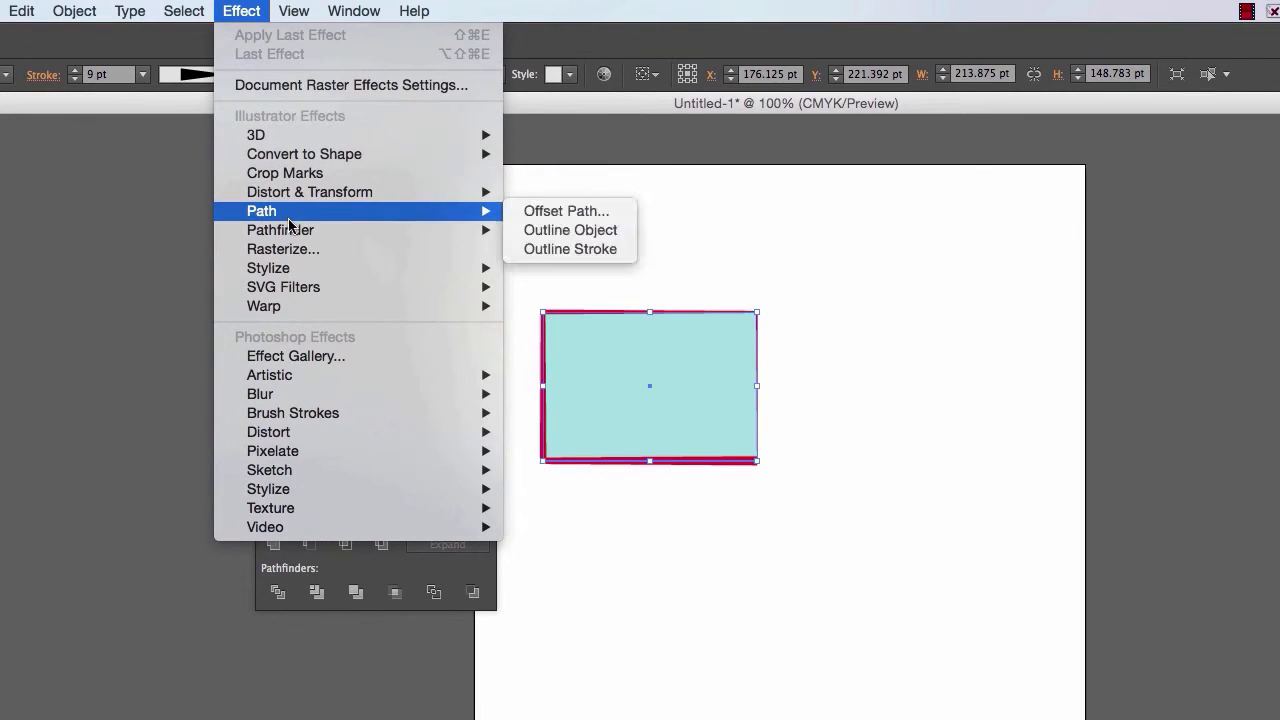
mouse_move(296, 288)
mouse_move(297, 192)
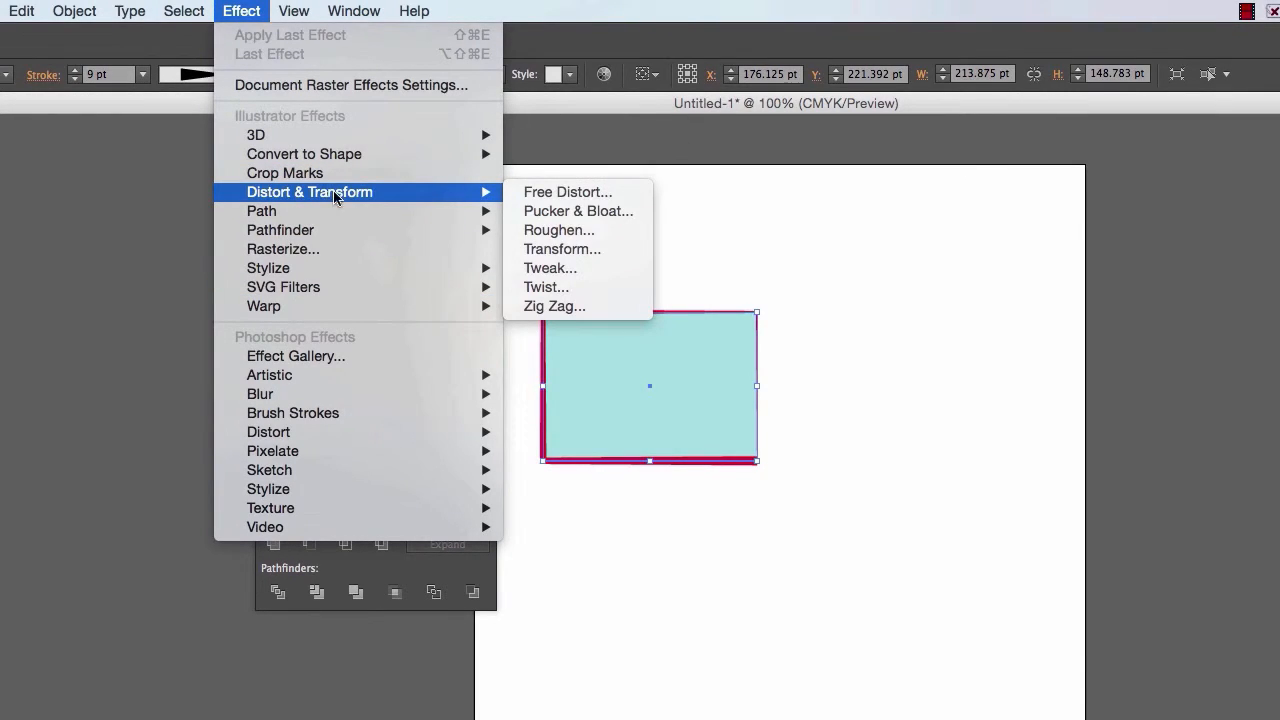
click(553, 249)
drag(683, 258, 1026, 256)
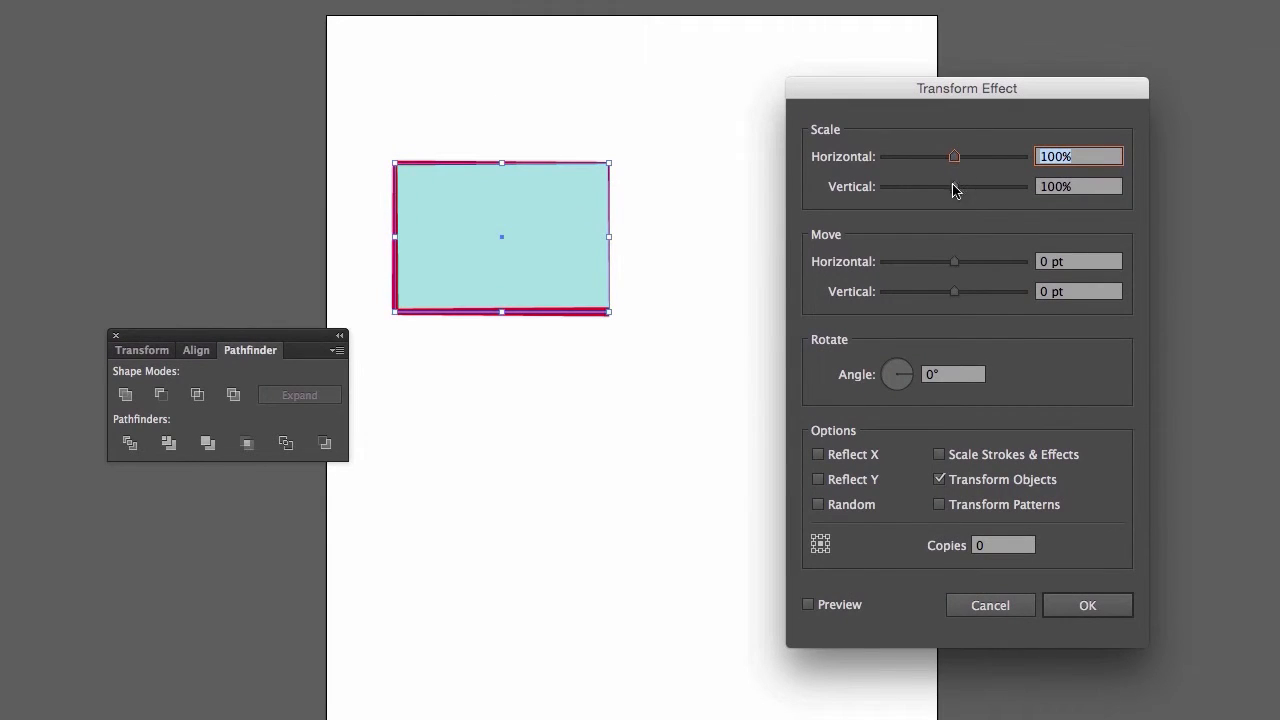
- Turn on the preview and set the transform to 107% horizontal and 112% vertical scale with 1 copy
drag(954, 158, 963, 163)
click(809, 605)
drag(963, 160, 962, 188)
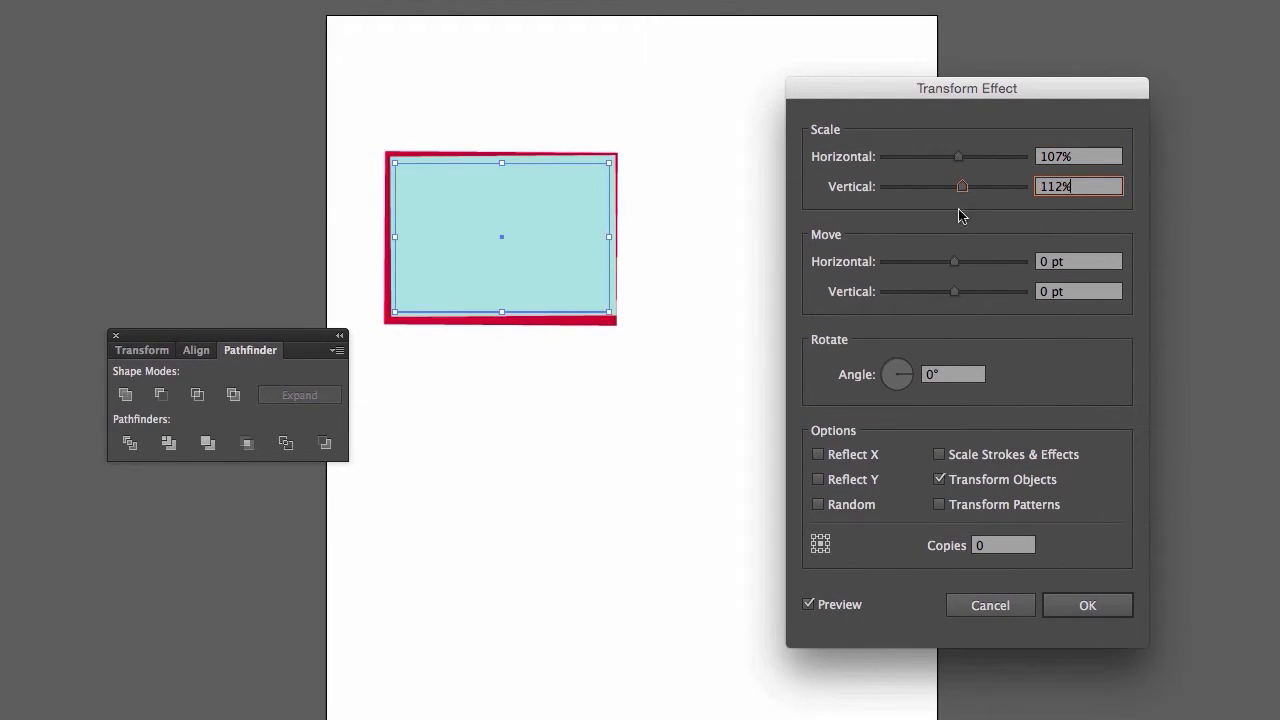
click(993, 550)
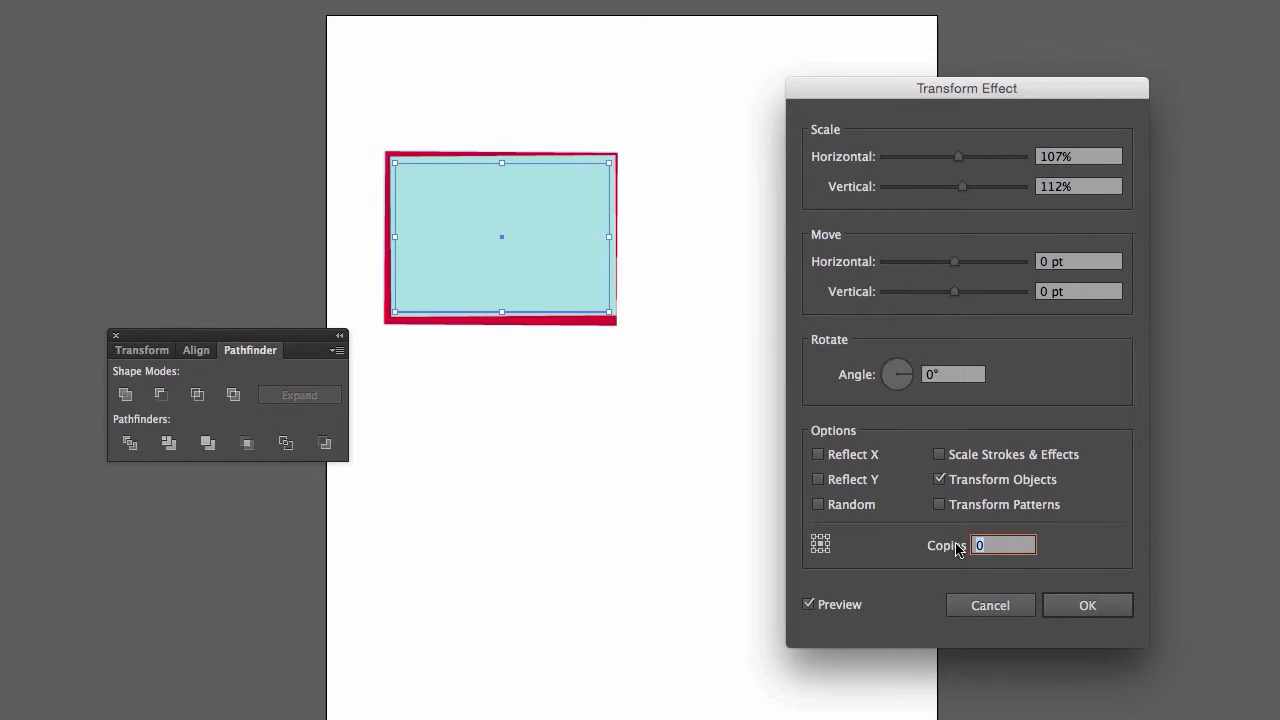
key(Up)
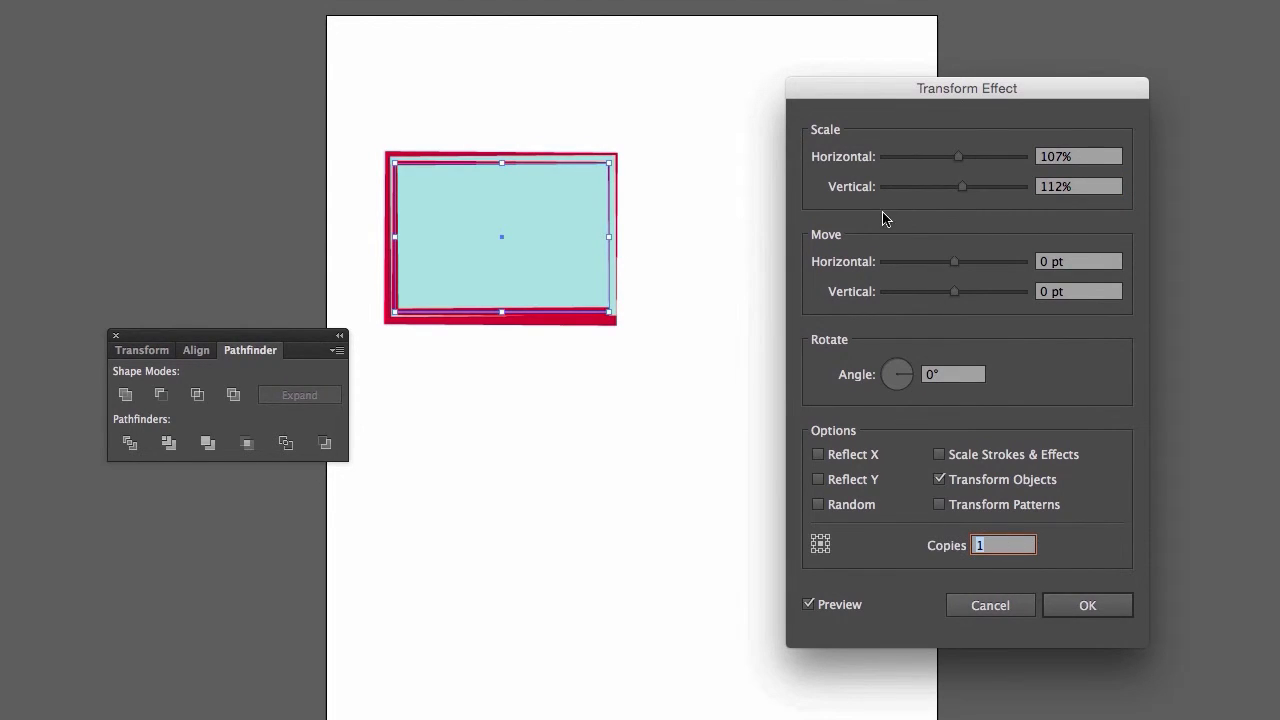
- Set the transform's scale to 116% horizontal and 128% vertical, and the number of copies to 3
mouse_move(959, 158)
mouse_down()
mouse_move(973, 188)
mouse_move(966, 158)
mouse_up()
click(976, 545)
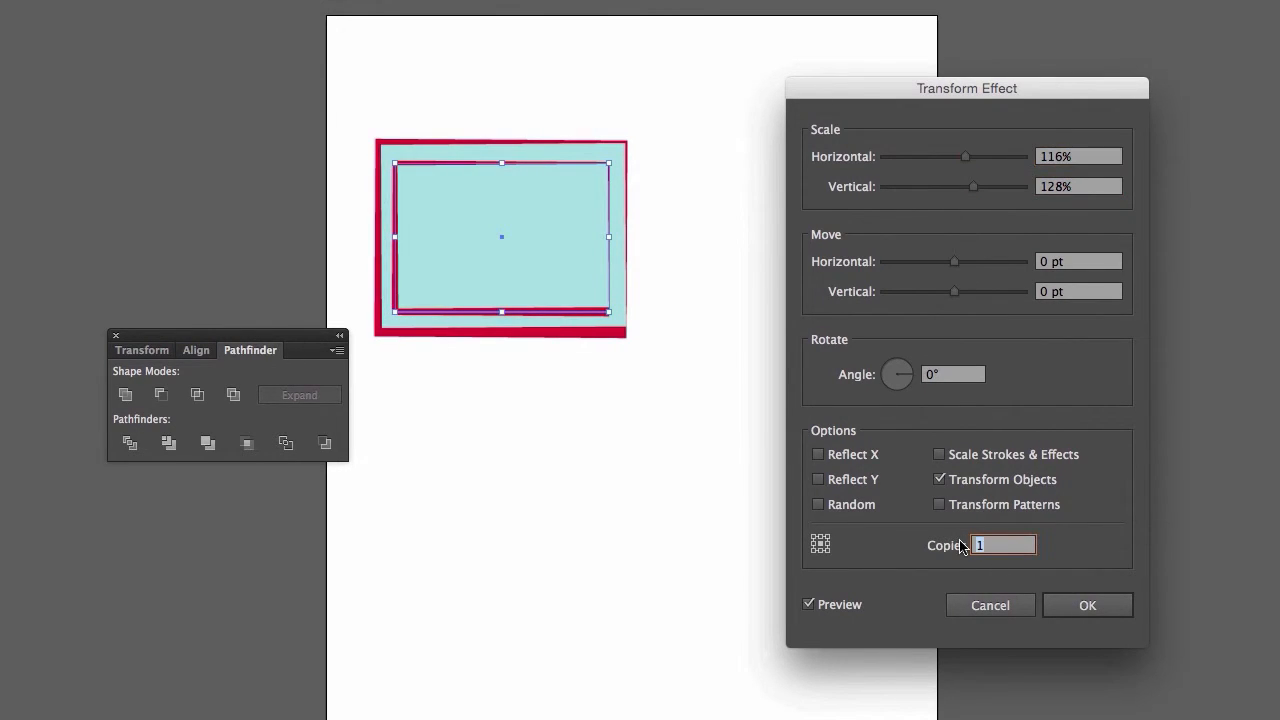
key(Up)
key(Up)
key(Up)
key(Up)
key(Up)
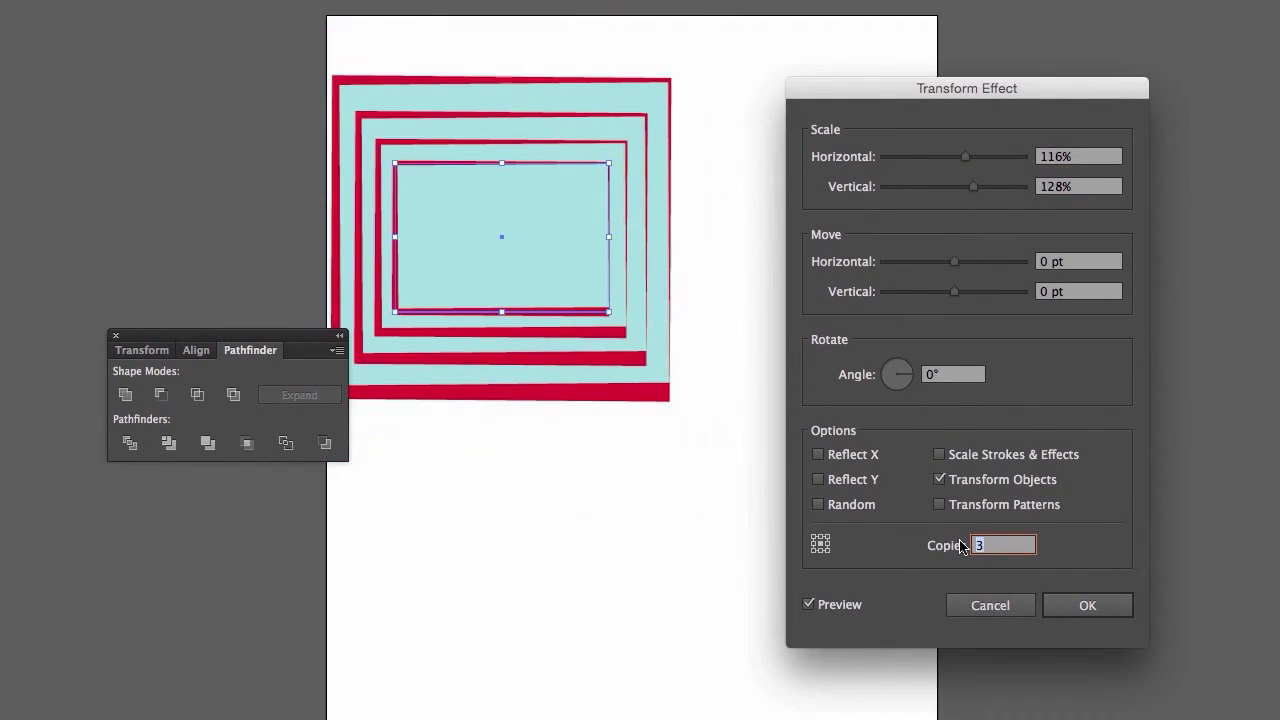
key(Down)
key(Down)
key(Down)
- Set the transform's rotation angle to 350° and increase the number of copies to 11
click(907, 378)
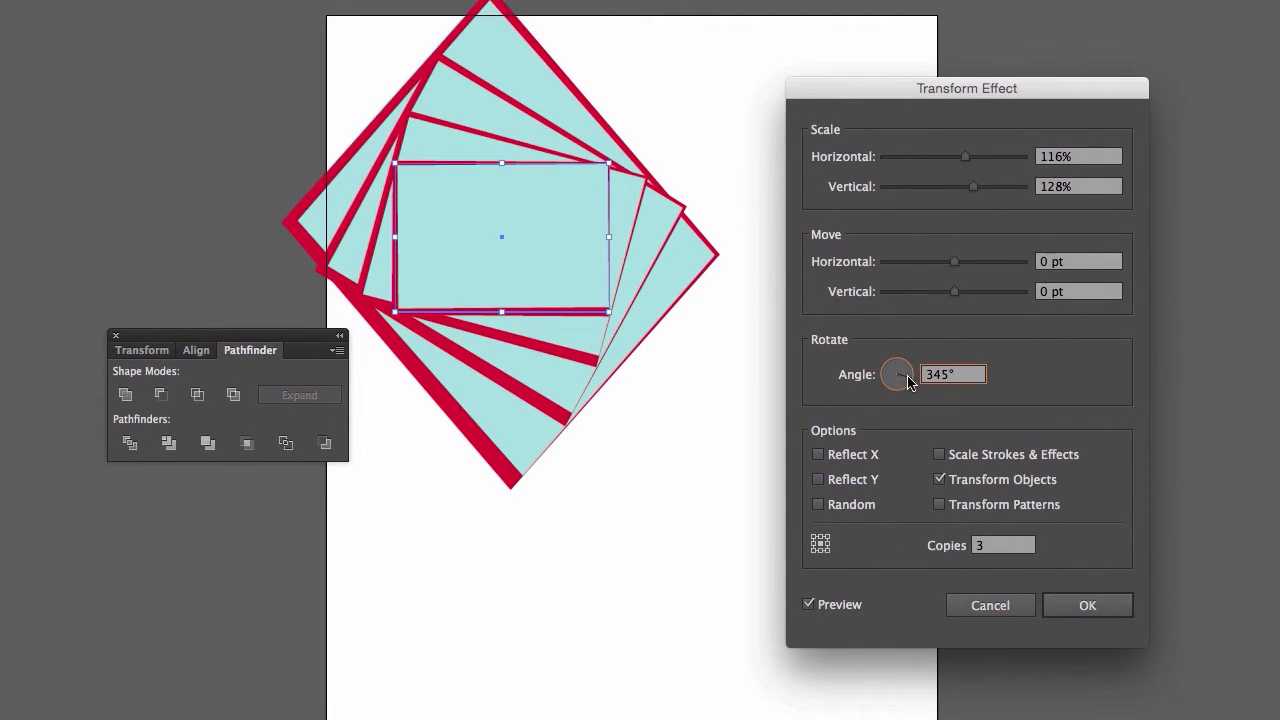
click(909, 377)
click(990, 540)
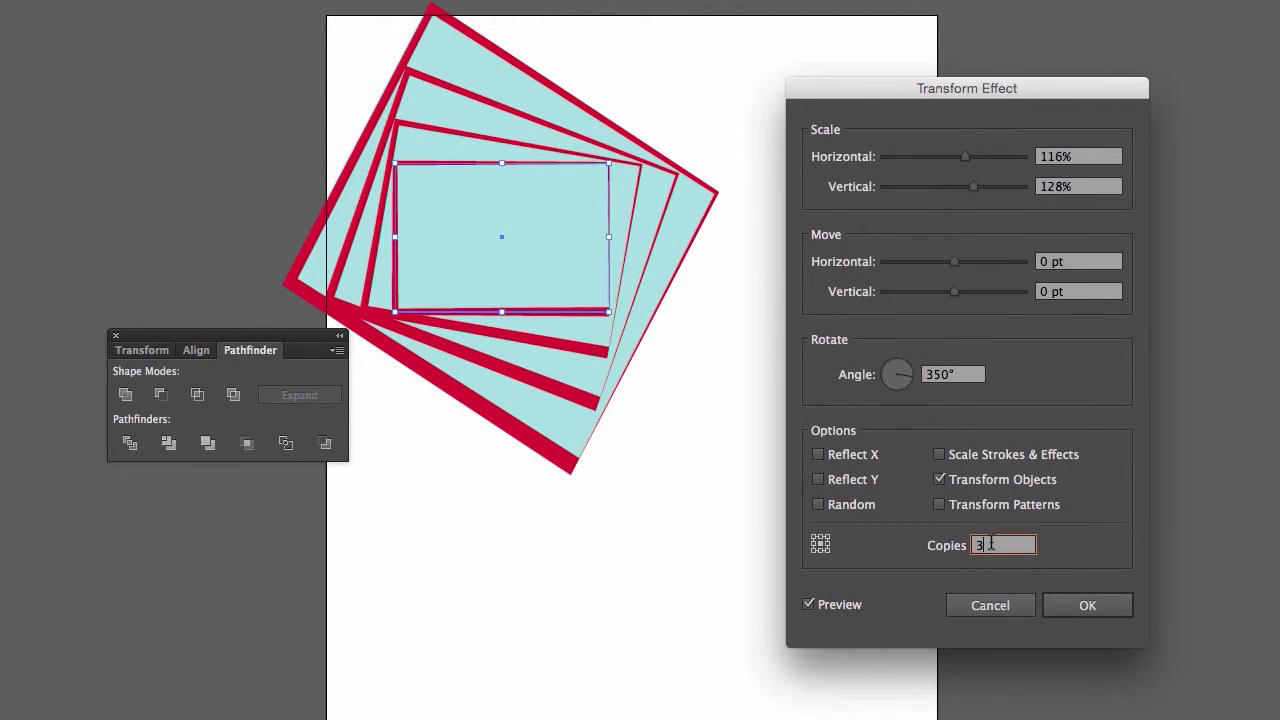
key(Up)
key(Up)
key(Up)
key(Up)
key(Up)
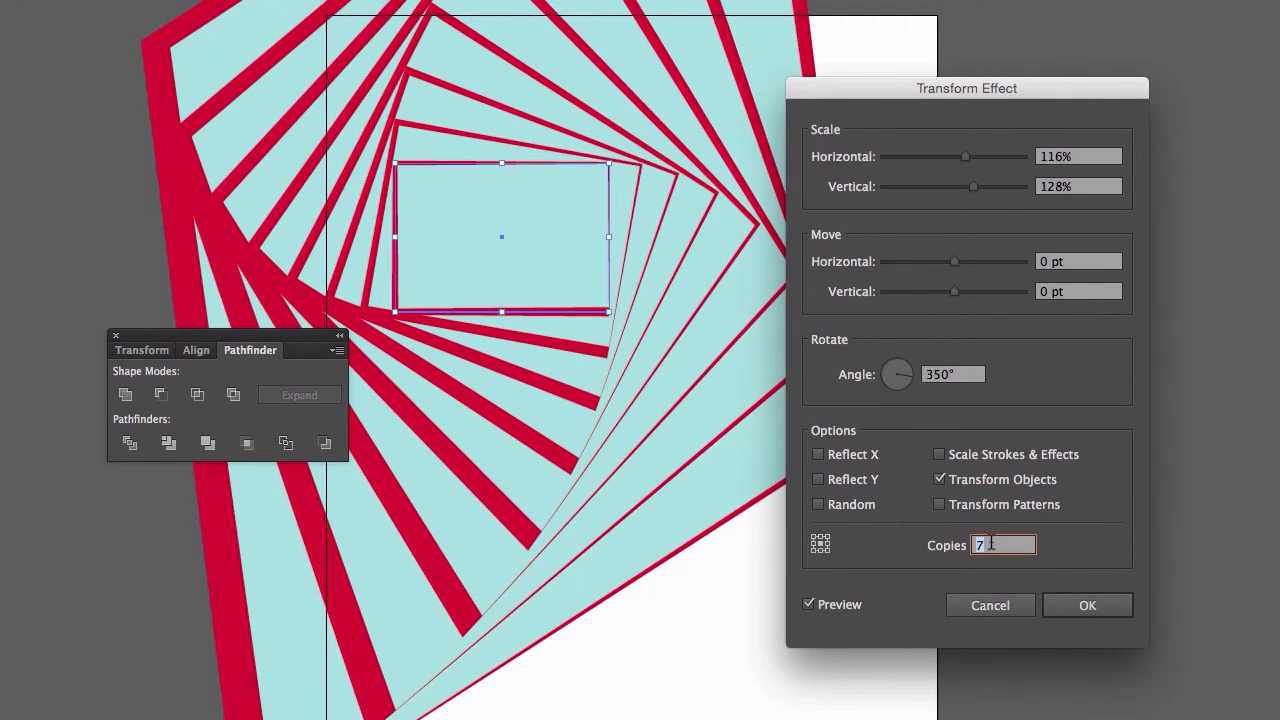
key(Up)
key(Up)
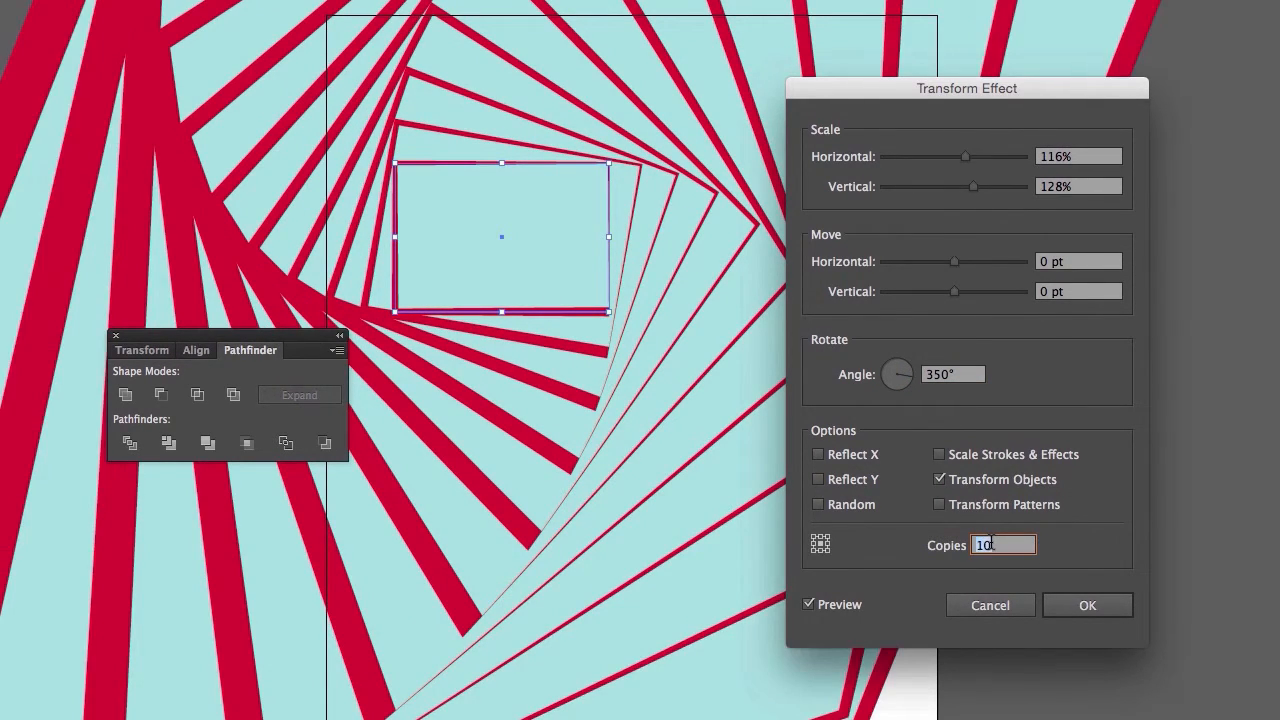
key(Up)
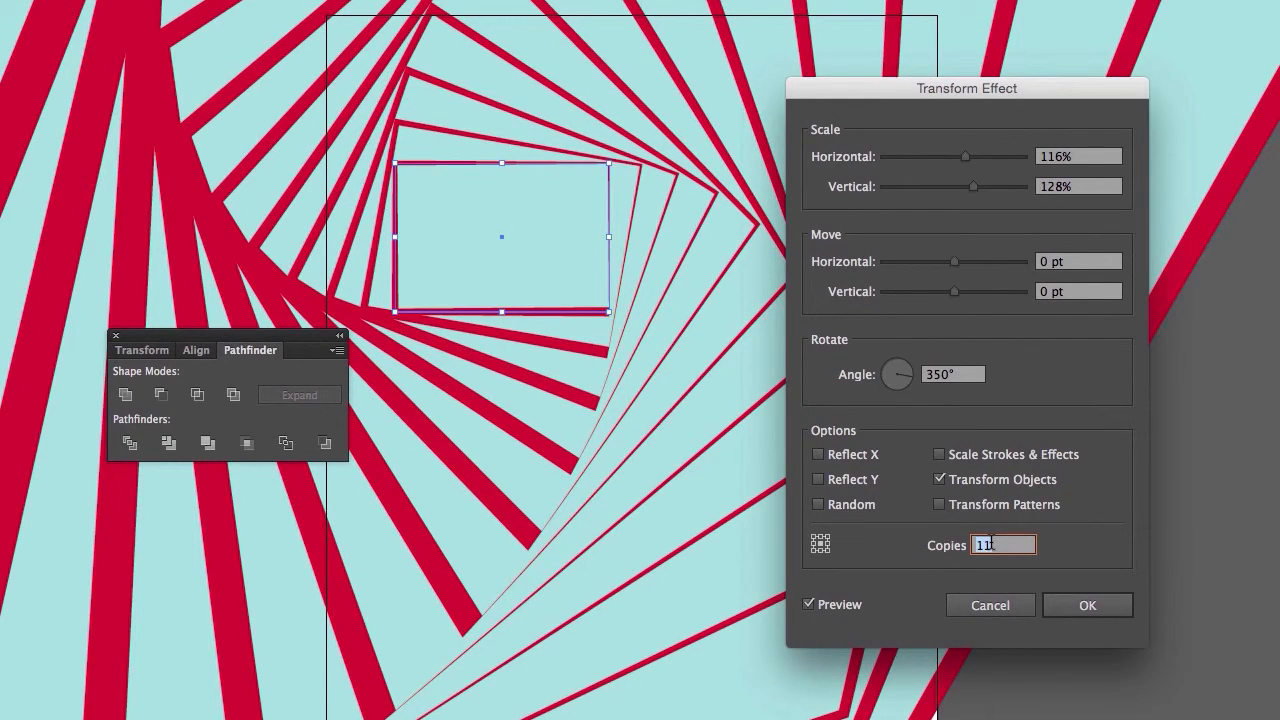
- Set the transform to 84% horizontal and 81% vertical scale, a move of 74 pt horizontally and 63 pt vertically, and a 323° angle
drag(971, 100, 1162, 198)
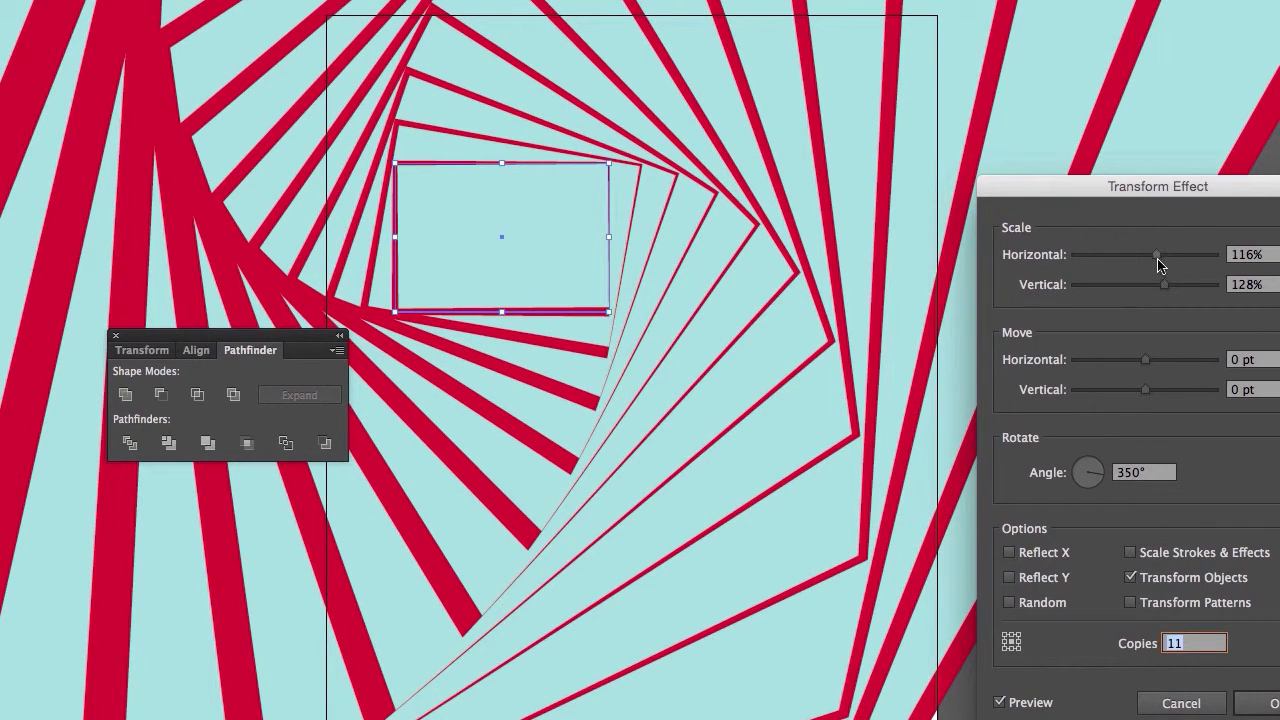
mouse_move(1157, 258)
mouse_down()
mouse_move(1134, 258)
mouse_move(1149, 287)
mouse_move(1130, 289)
mouse_move(1133, 262)
mouse_up()
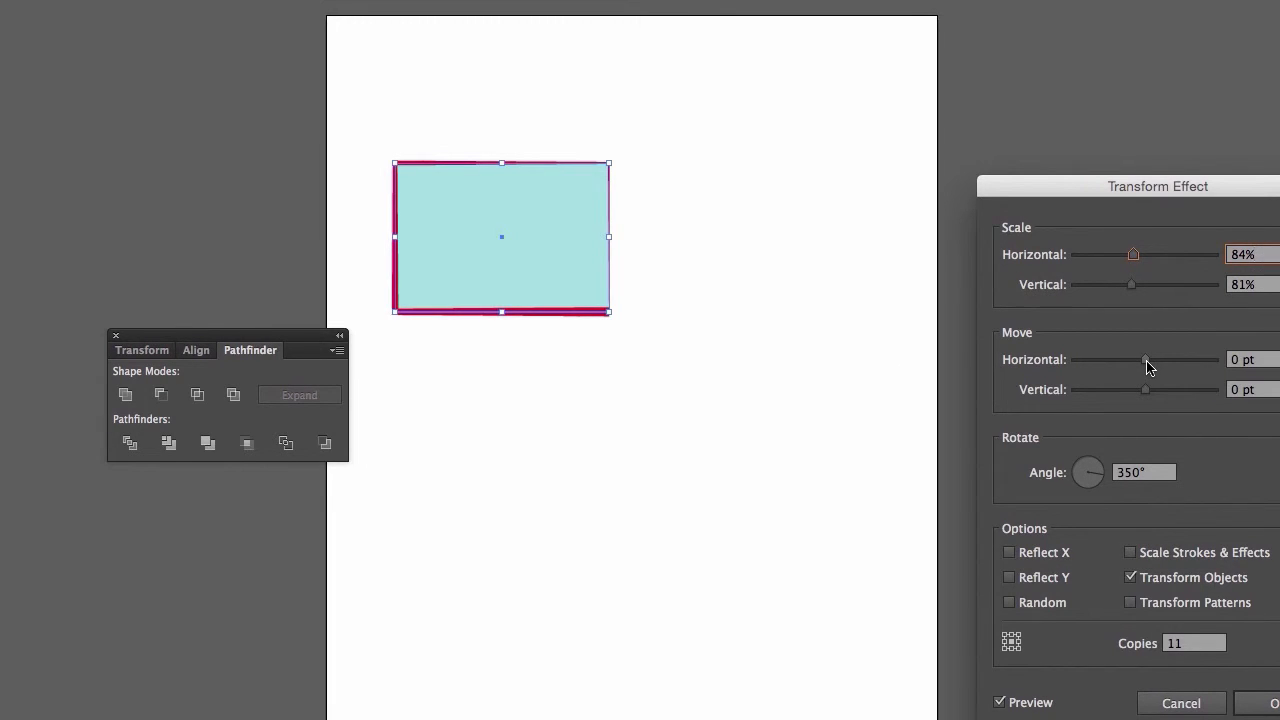
drag(1148, 367, 1190, 395)
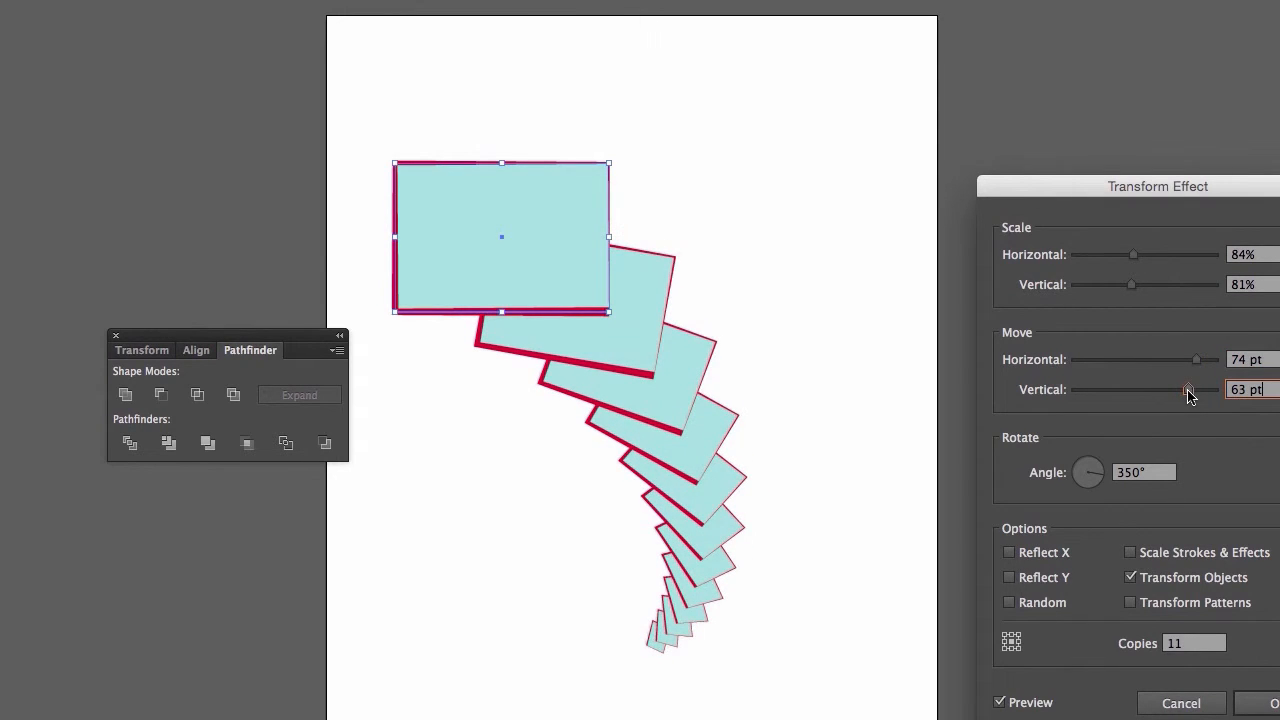
drag(1102, 481, 1106, 478)
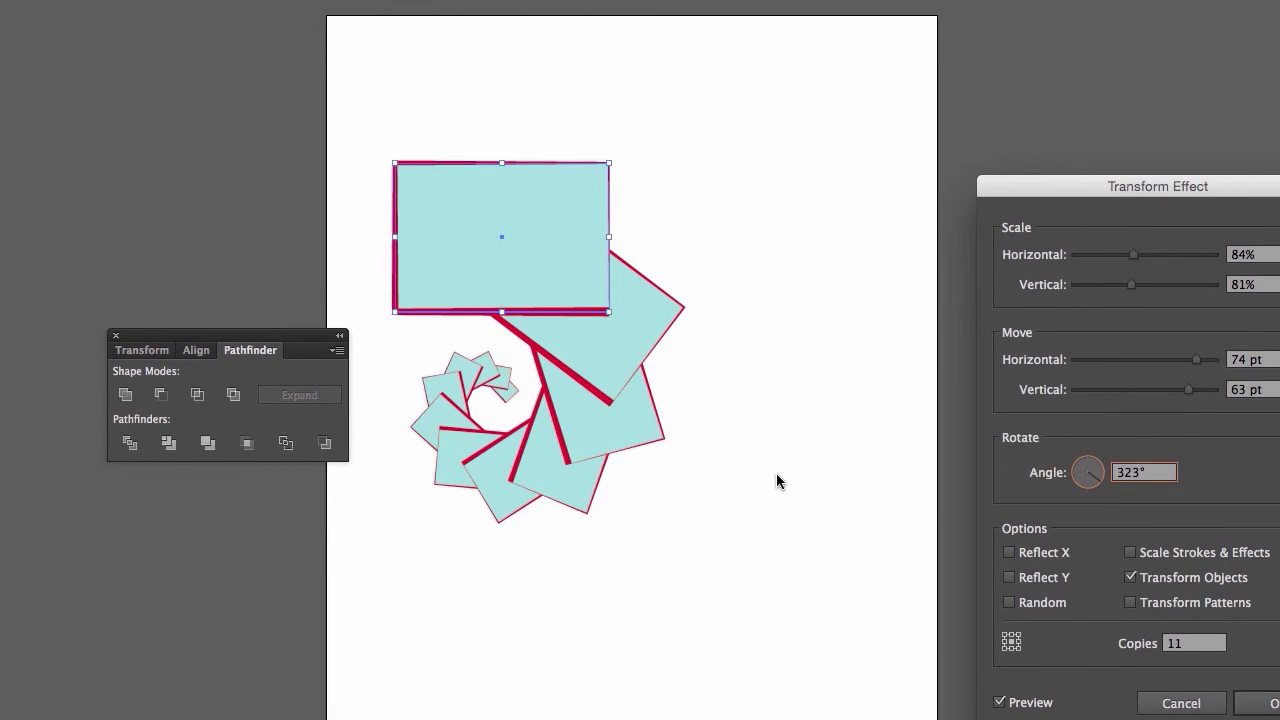
- Enable Reflect X and Reflect Y for the copies and set the move to 89 pt horizontally and 100 pt vertically
click(1009, 553)
click(1010, 554)
click(1009, 553)
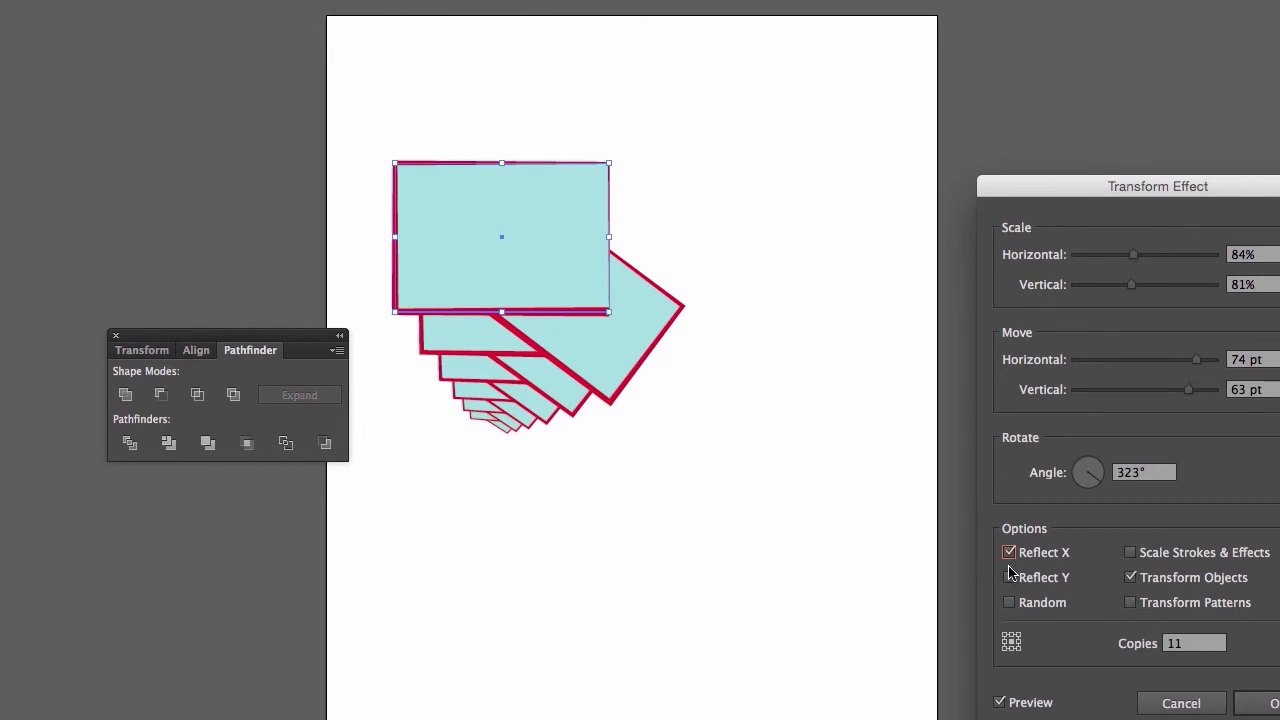
click(1009, 577)
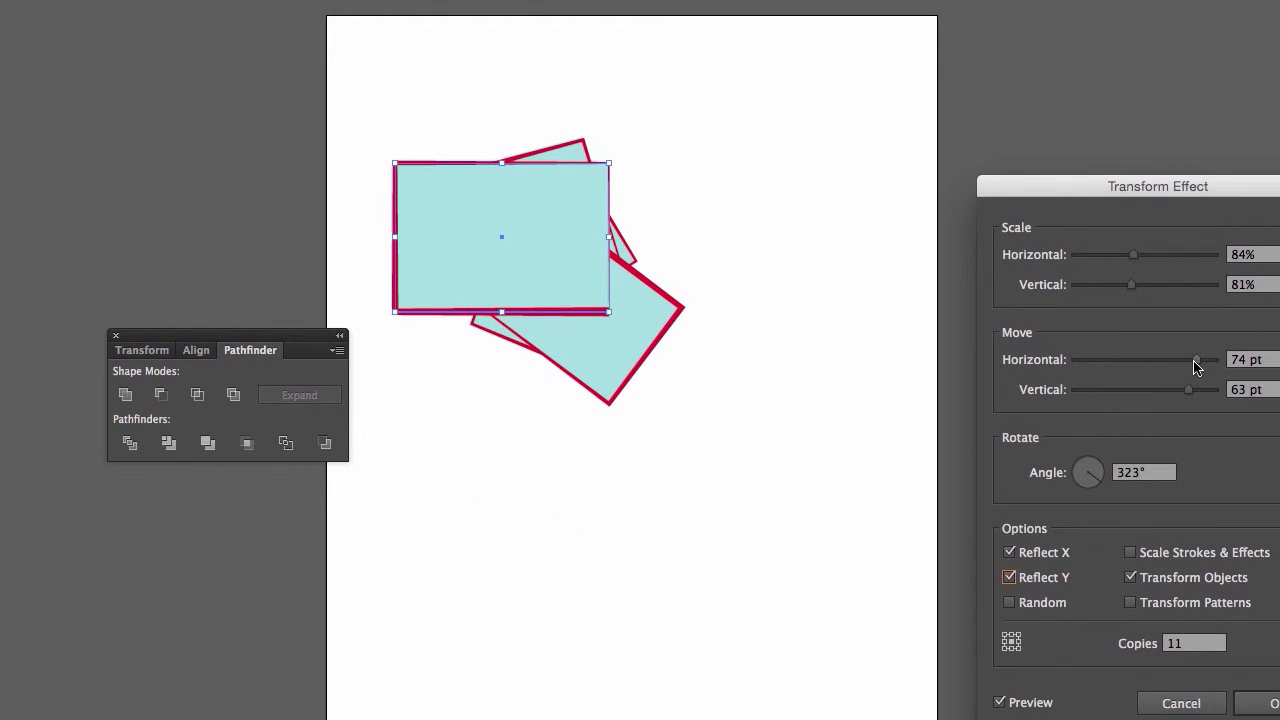
drag(1195, 362, 1214, 389)
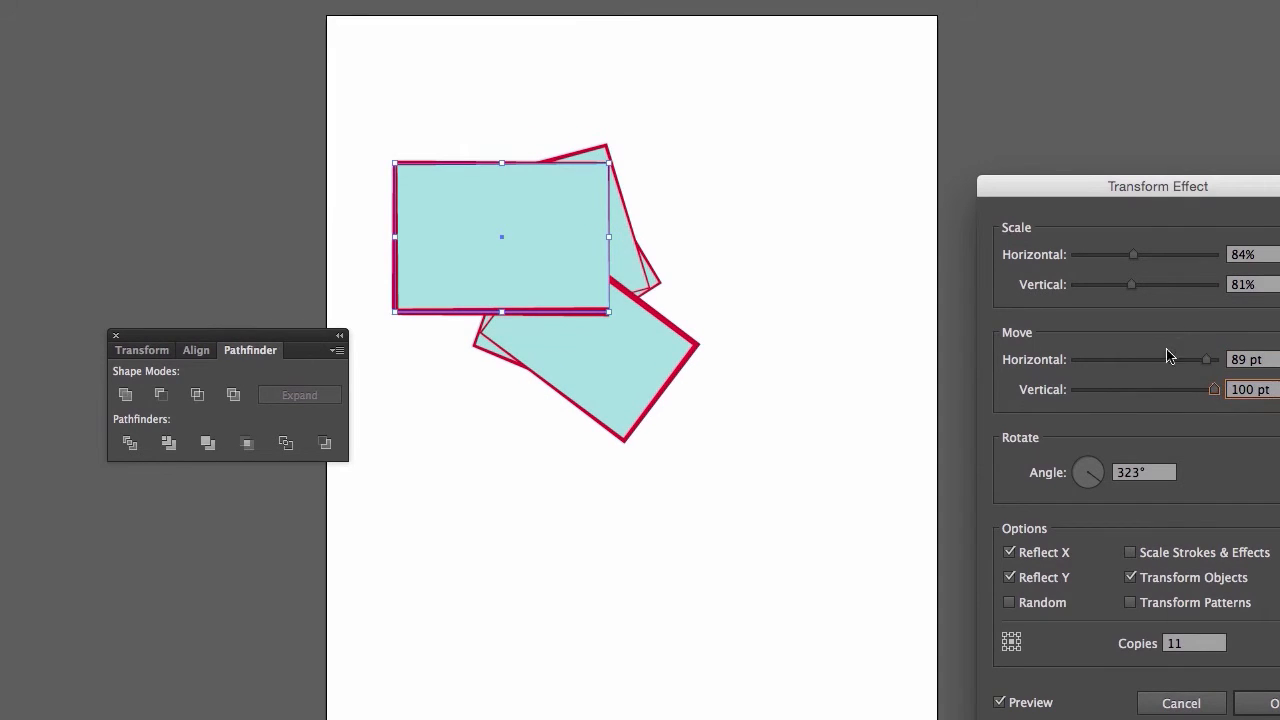
- Try the reflection options off and on, leave only Reflect X enabled, and set the rotation angle to 355°
click(1020, 578)
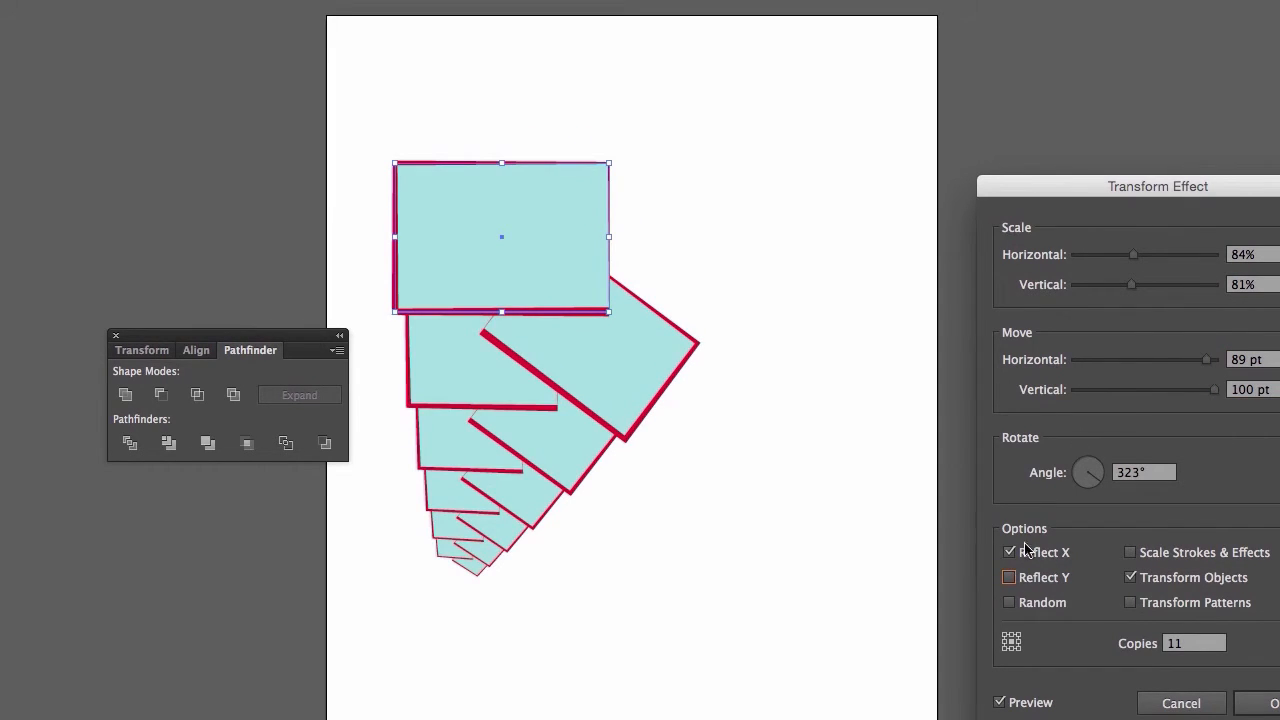
click(1010, 553)
click(1009, 578)
click(1009, 578)
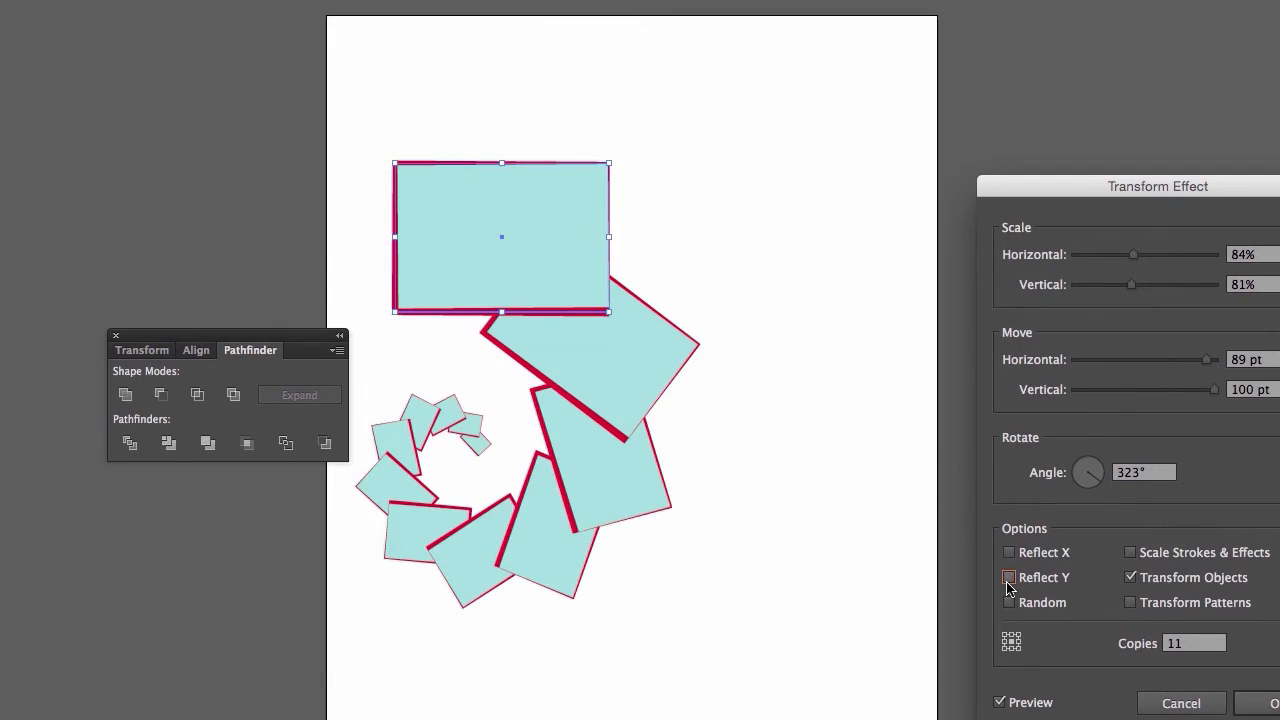
click(1010, 553)
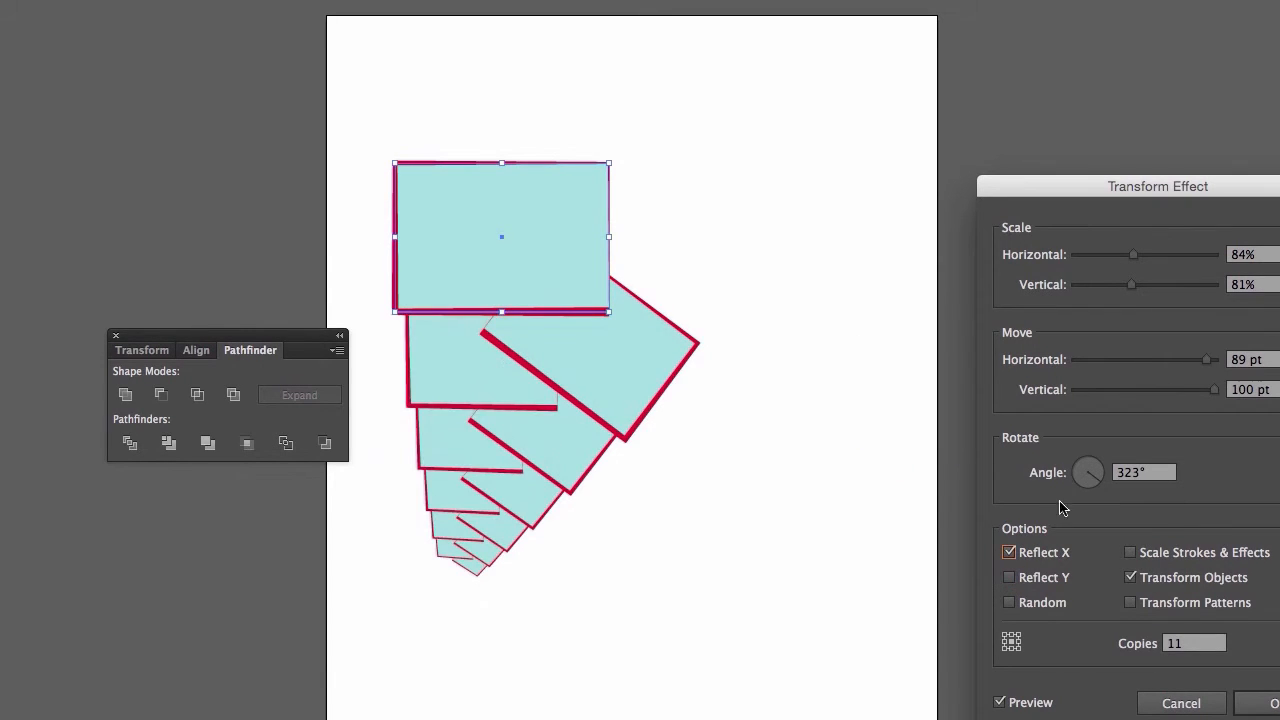
drag(1097, 484, 1106, 506)
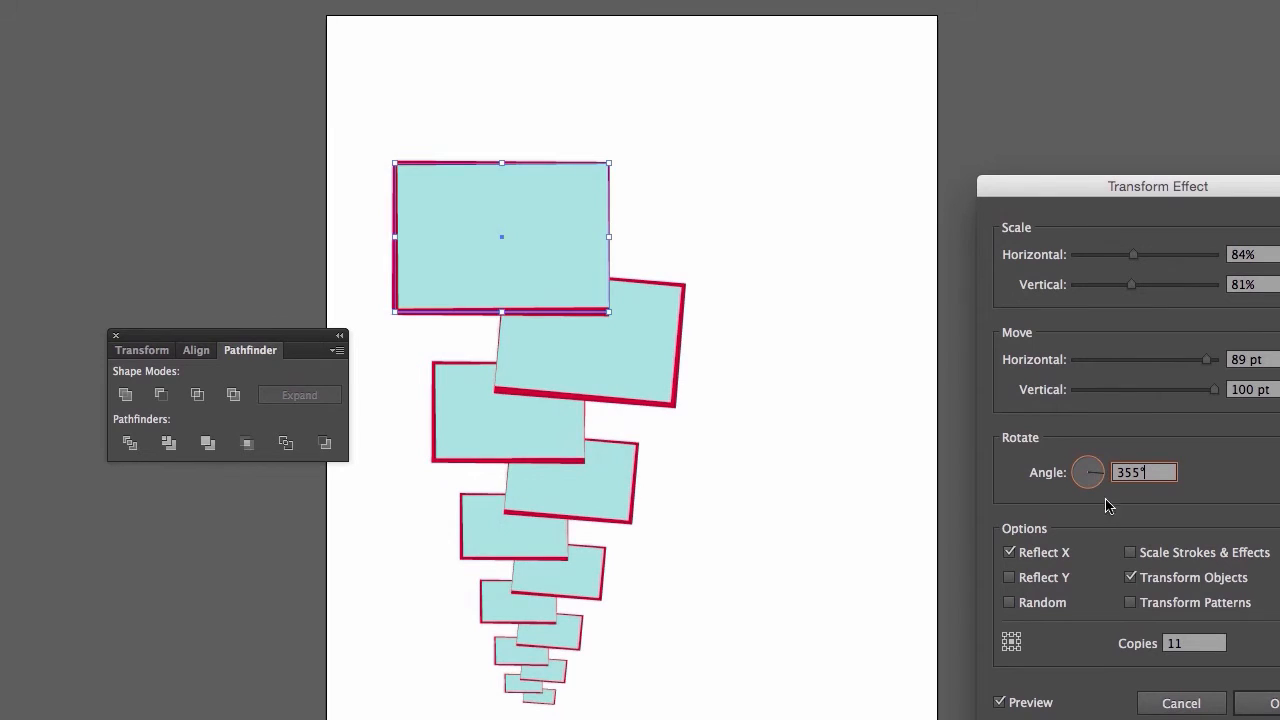
- Try the Scale Strokes & Effects and Transform Patterns options, leave both off, apply the Transform effect, and deselect the artwork
click(1133, 555)
click(1133, 555)
click(1131, 603)
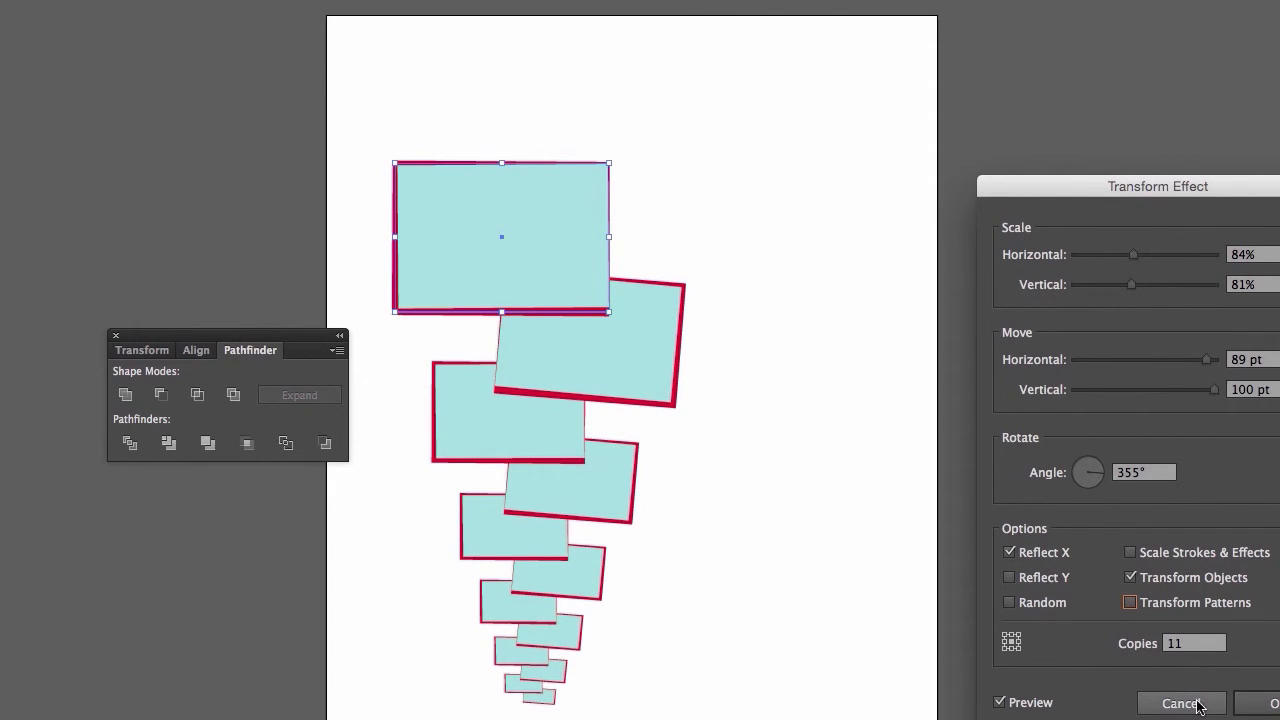
click(1248, 704)
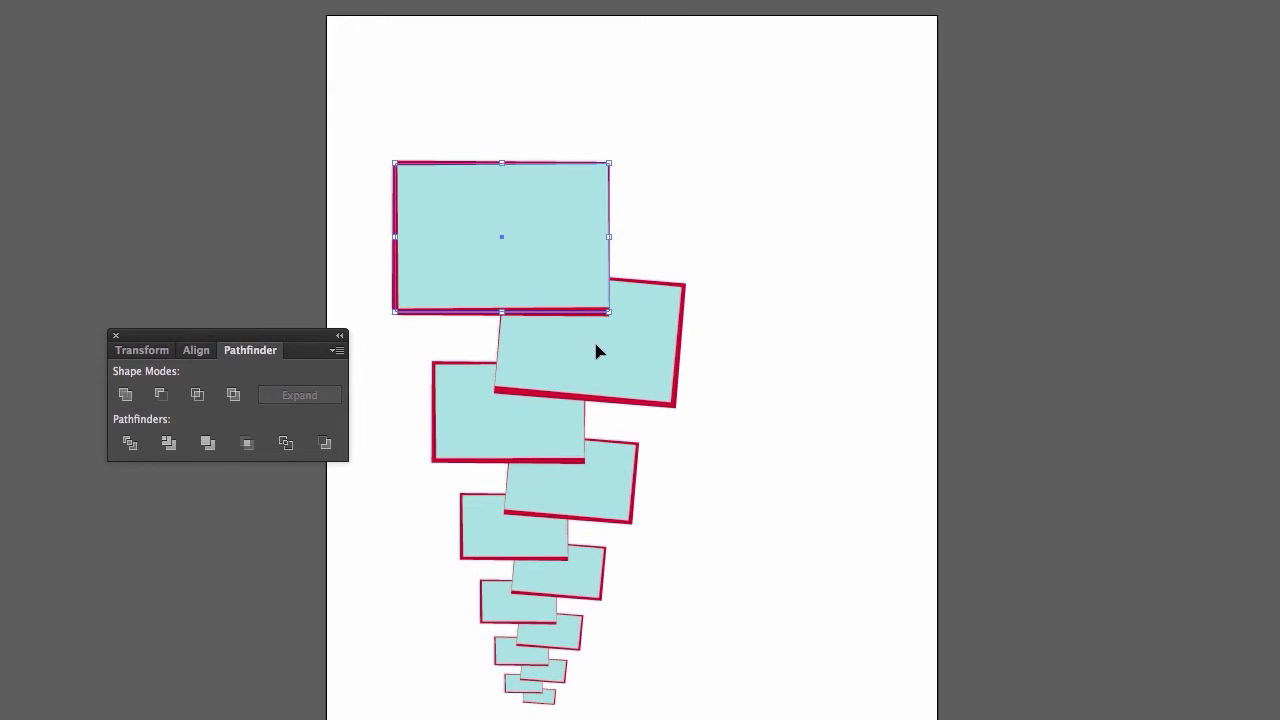
click(794, 405)
- Move the stroked rectangle with its transformed copies up and to the right on the artboard
drag(433, 240, 483, 184)
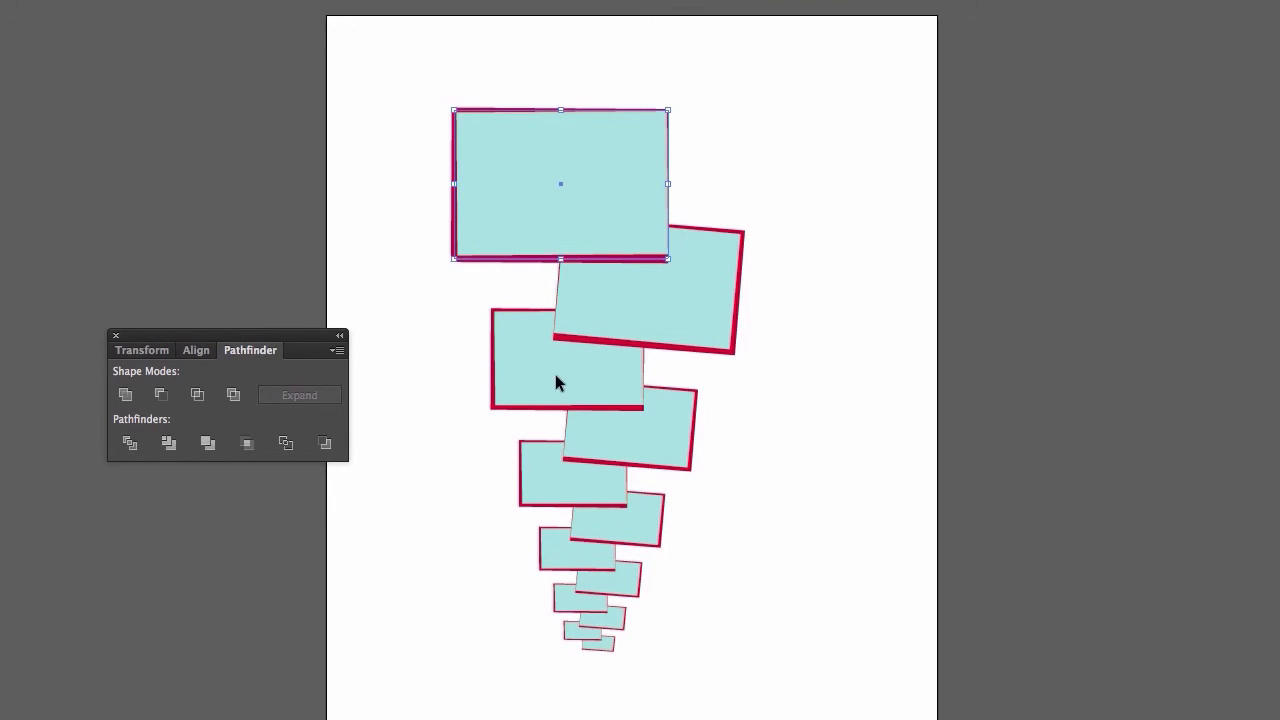
- Try a new Transform effect instance with 2 copies, 128% horizontal and 131% vertical scale, a 23 pt horizontal move and a 43° angle, previewed
click(93, 11)
mouse_move(155, 160)
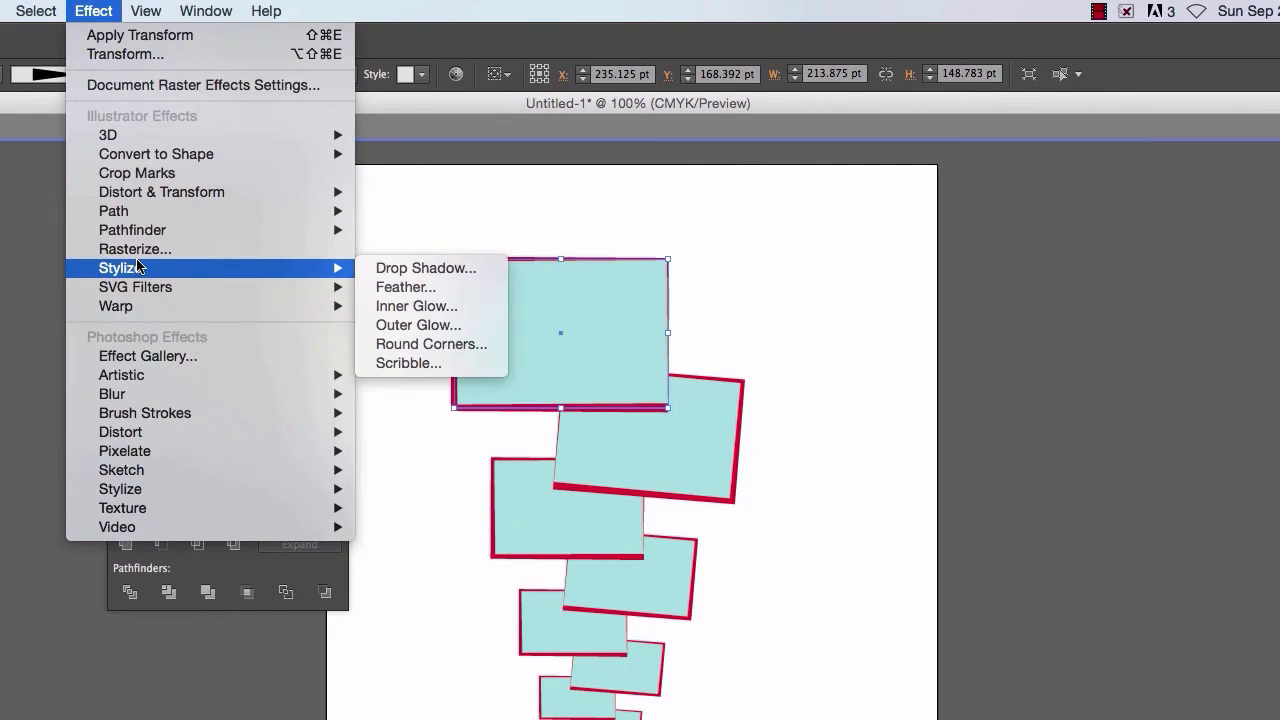
mouse_move(263, 194)
click(405, 249)
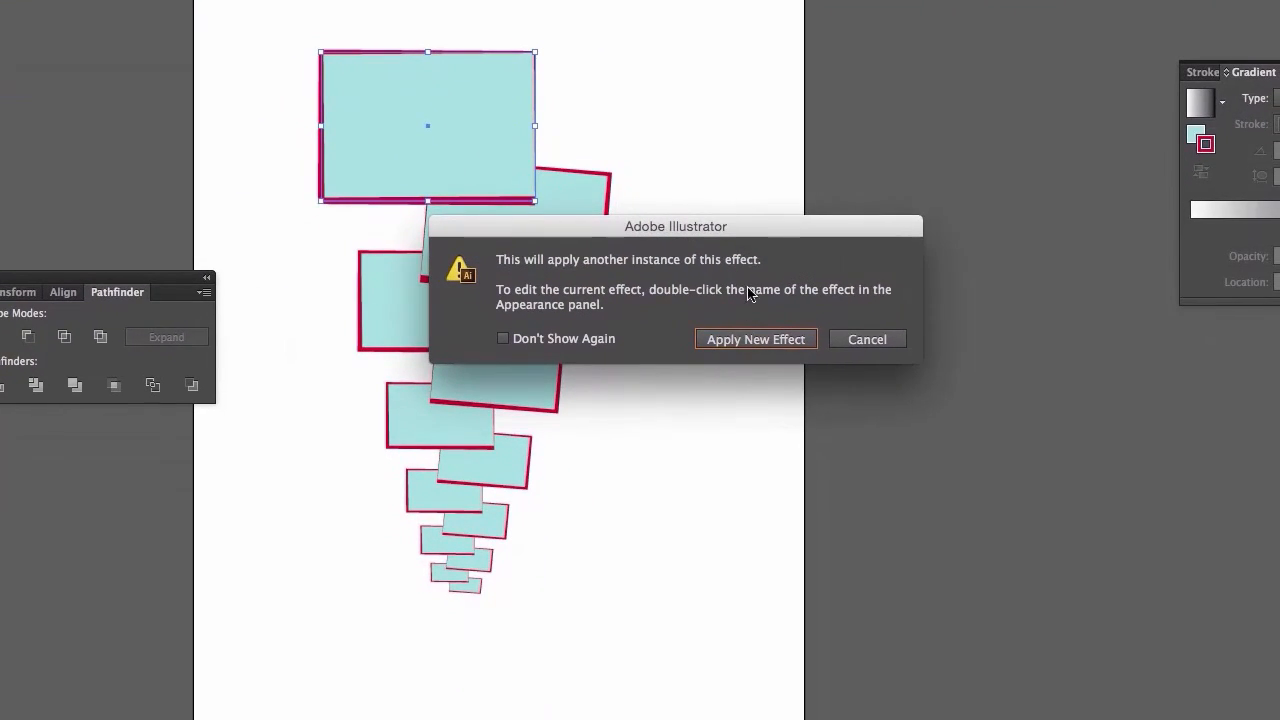
click(730, 339)
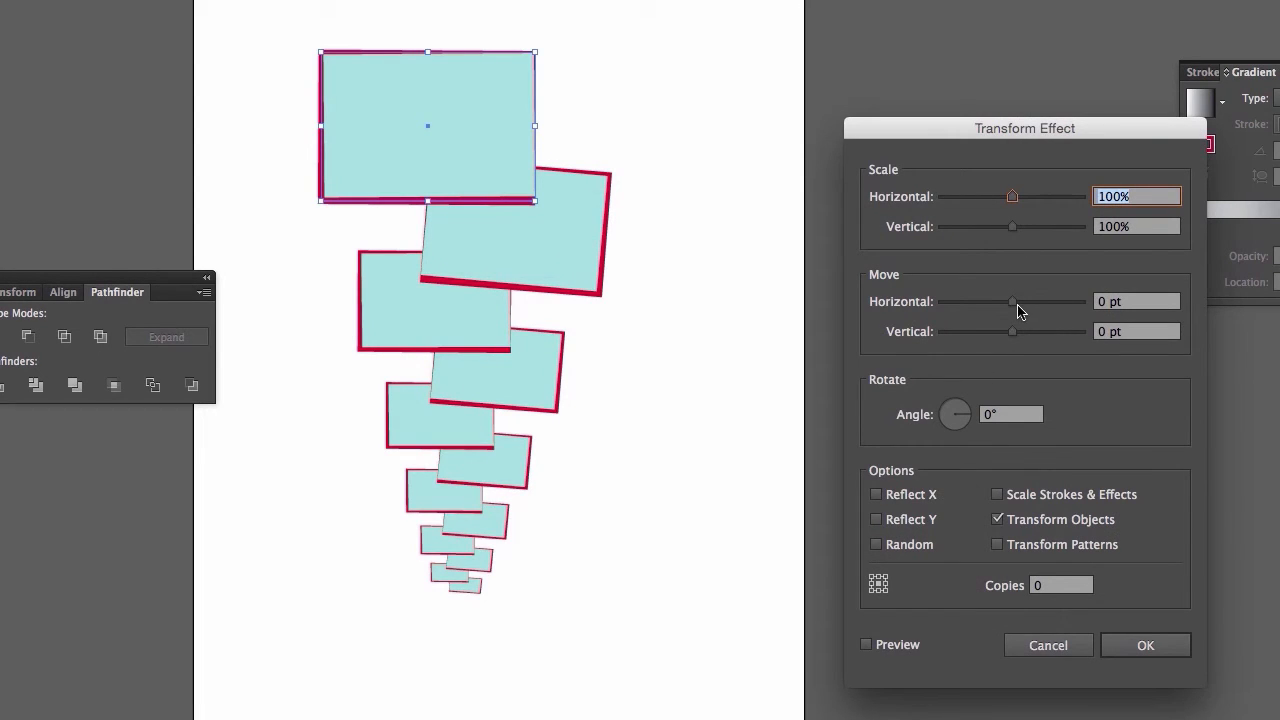
click(1040, 585)
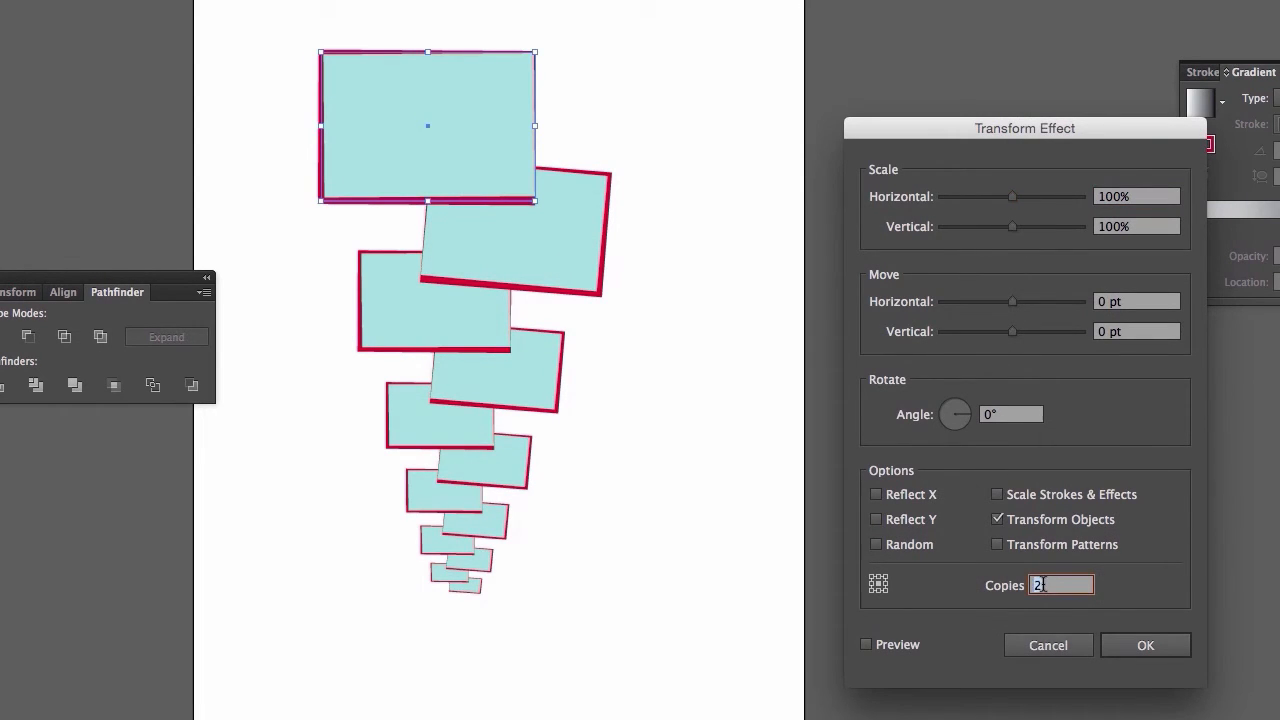
drag(1013, 301, 1028, 302)
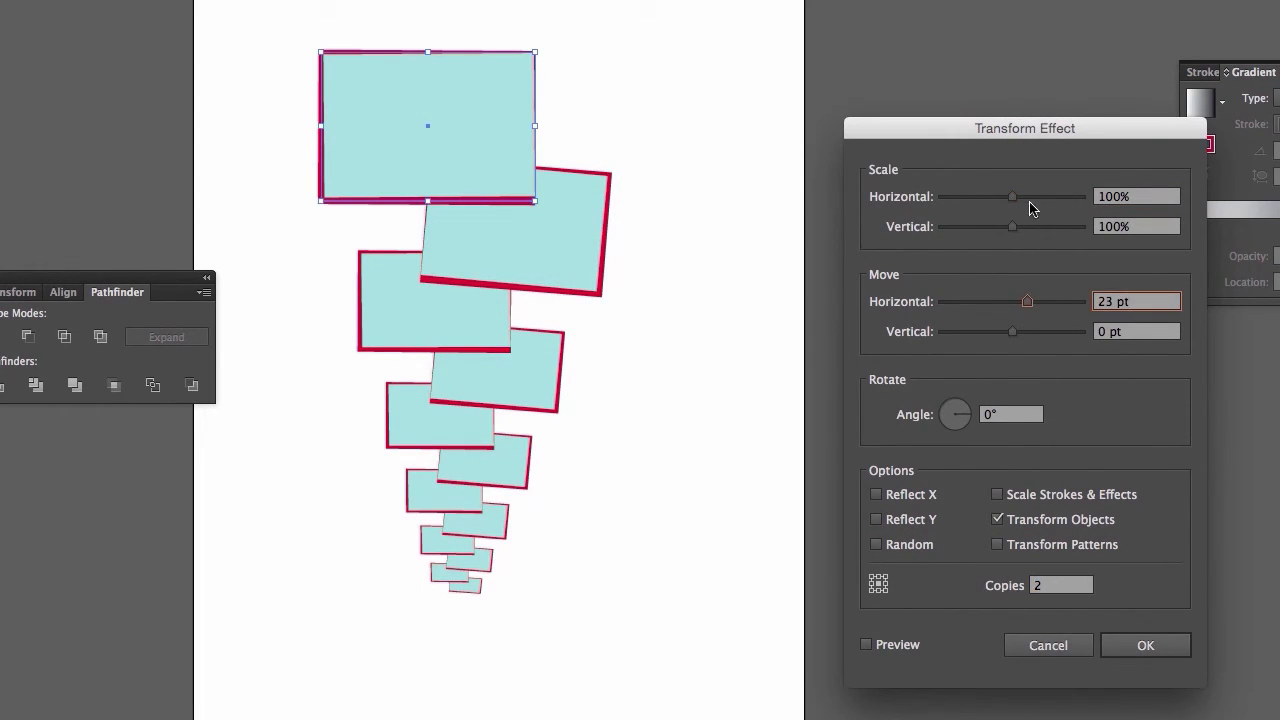
click(1030, 198)
click(1033, 226)
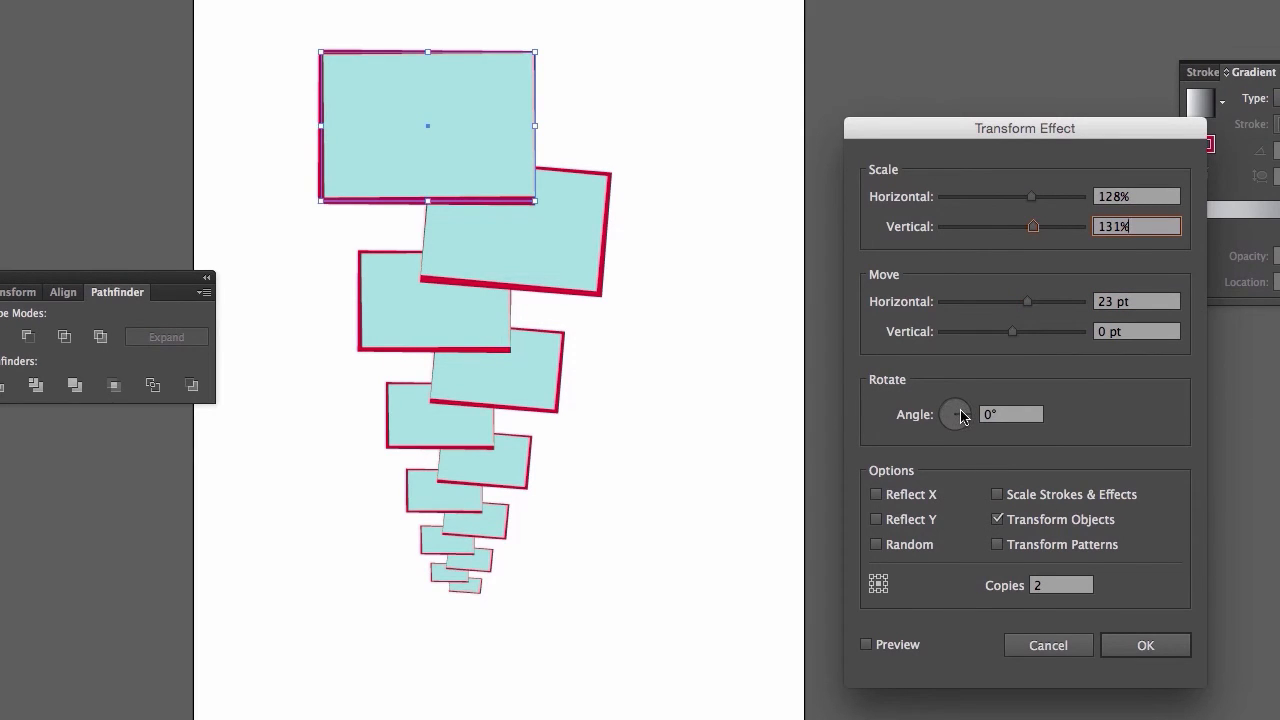
drag(961, 416, 966, 403)
click(866, 644)
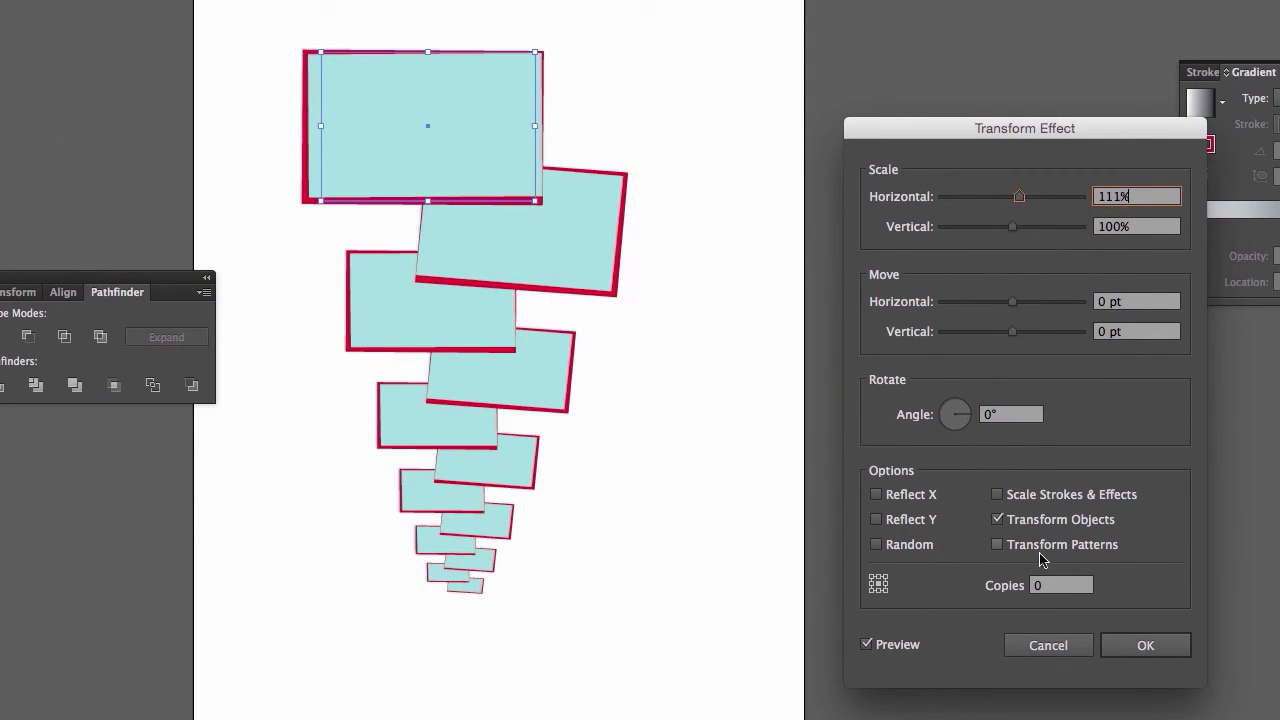
- Try 1 copy in the new Transform effect with 111% by 126% scale, a 94 pt horizontal and 22 pt vertical move, and a 312° angle
click(1048, 584)
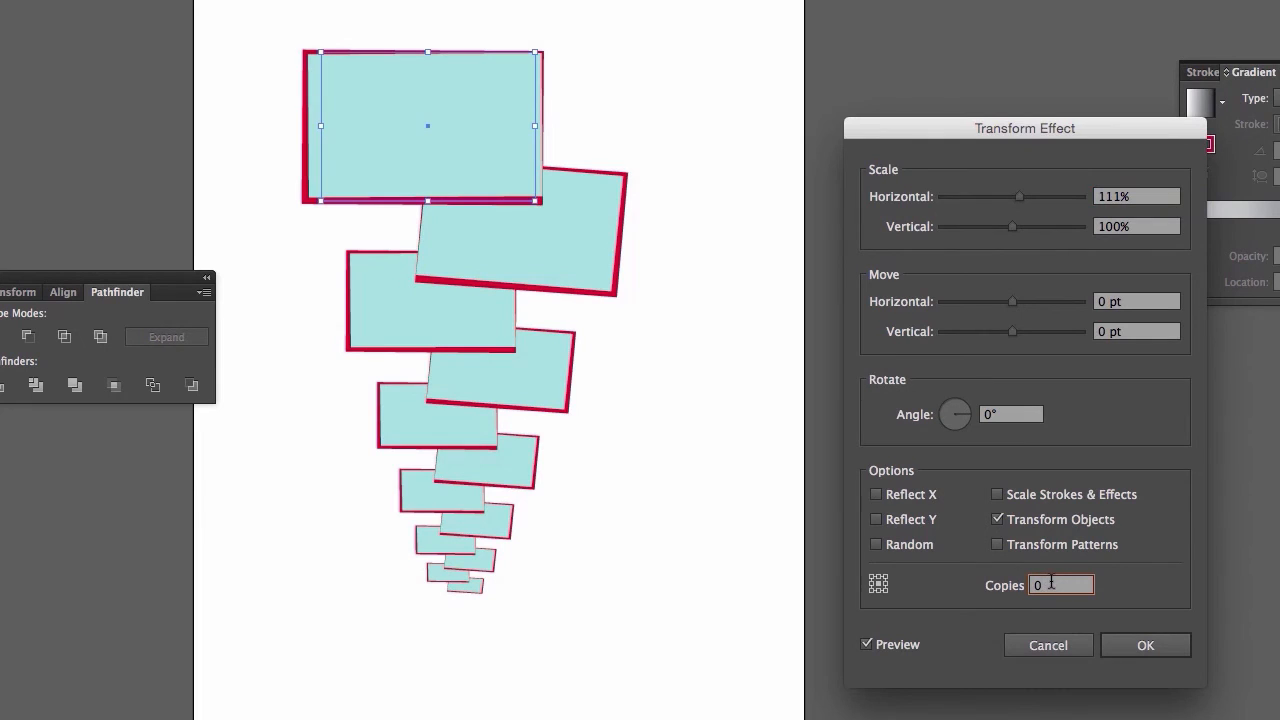
key(Up)
click(1030, 227)
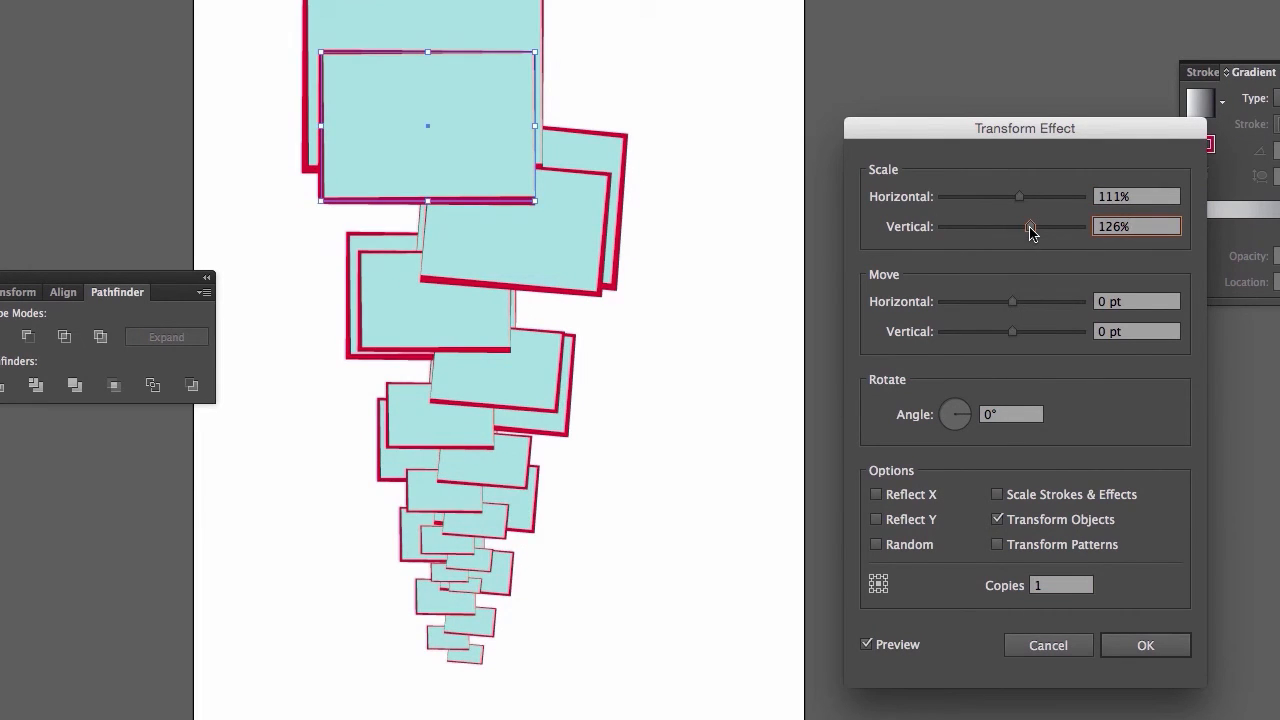
drag(1012, 301, 1077, 302)
drag(1012, 331, 1027, 331)
drag(972, 410, 966, 424)
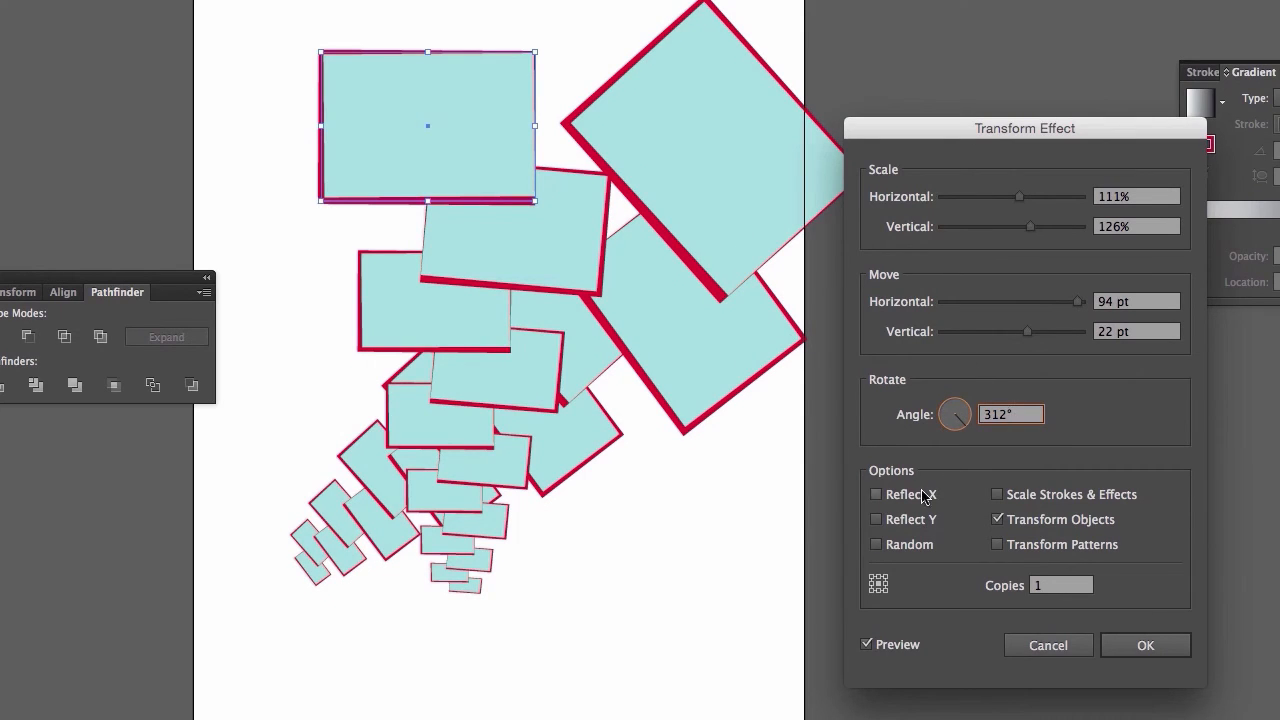
- Try Reflect X on and off, and cancel the additional Transform effect
click(876, 495)
click(877, 496)
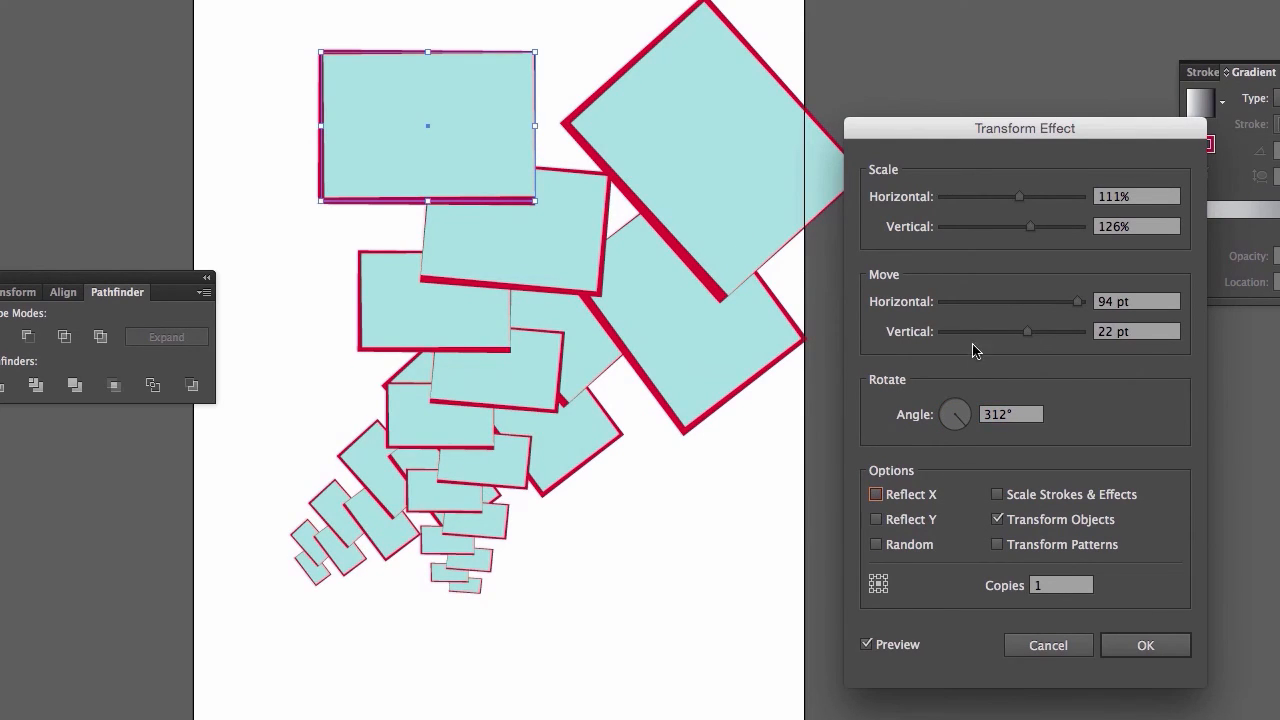
click(1043, 646)
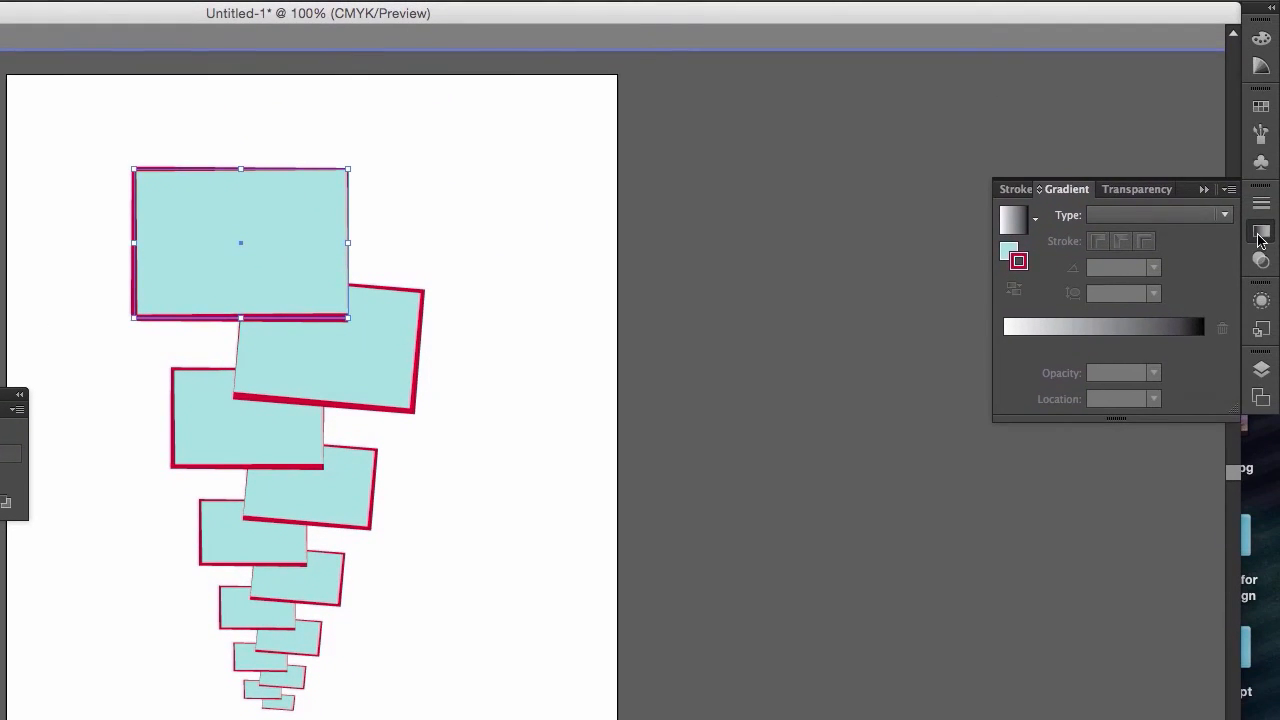
- Show the rectangle's full list of appearance attributes and open its existing Transform effect for editing
click(1260, 234)
click(1258, 302)
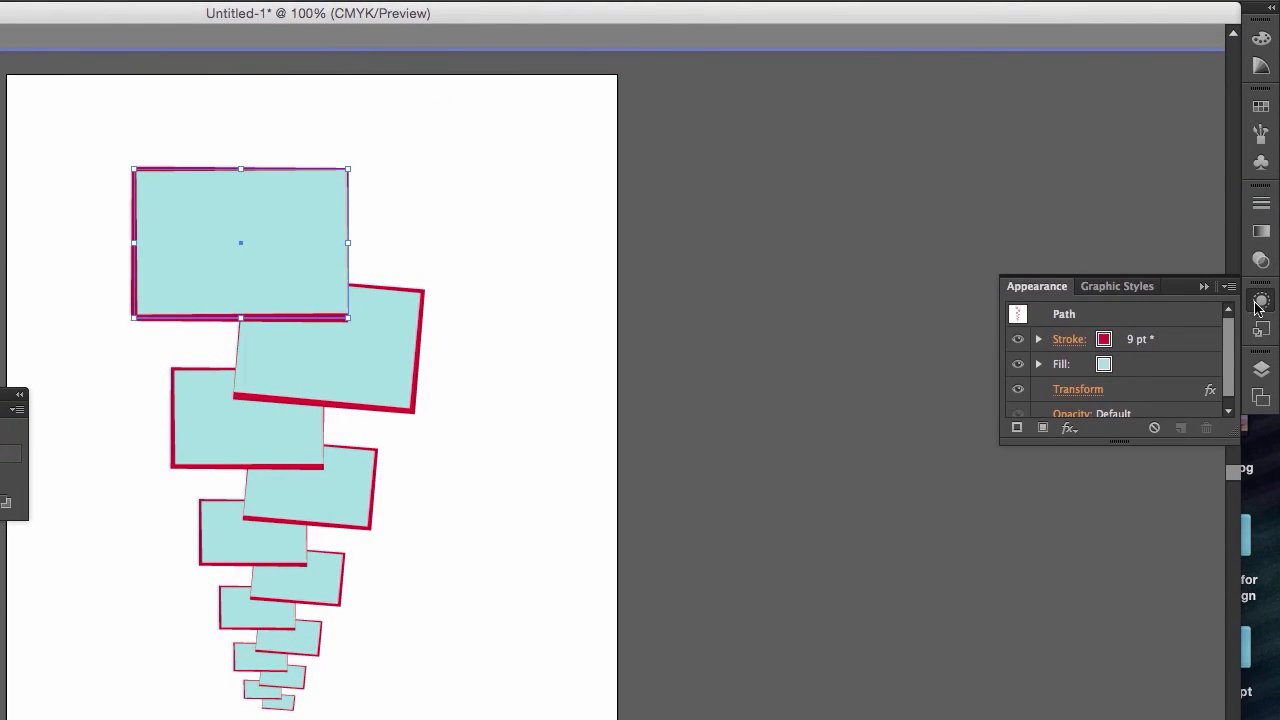
drag(1126, 443, 1128, 648)
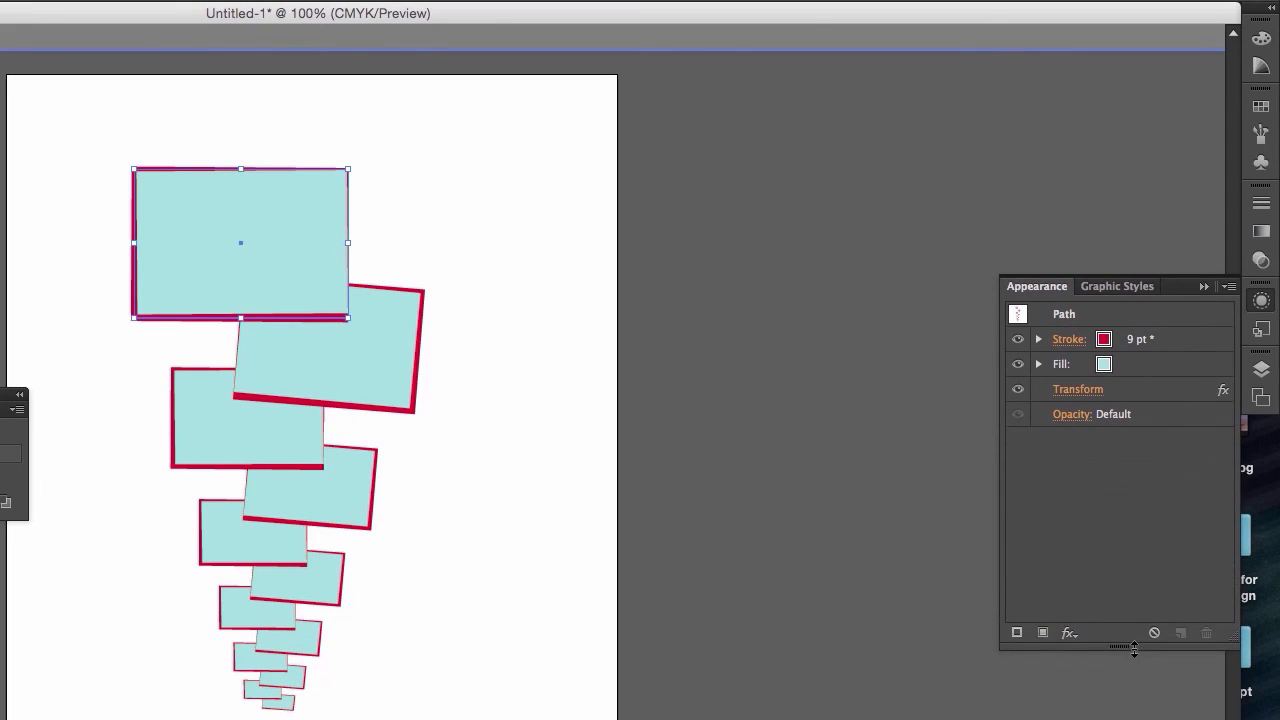
click(1082, 390)
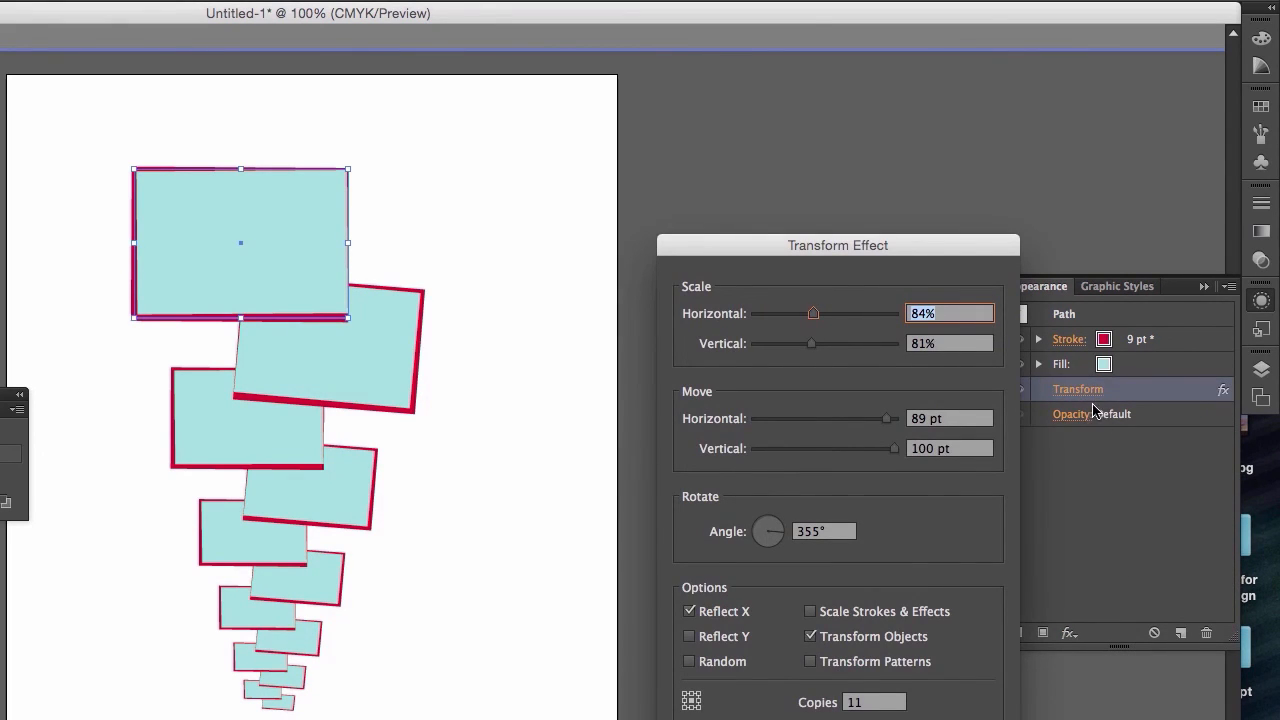
click(955, 719)
click(1076, 392)
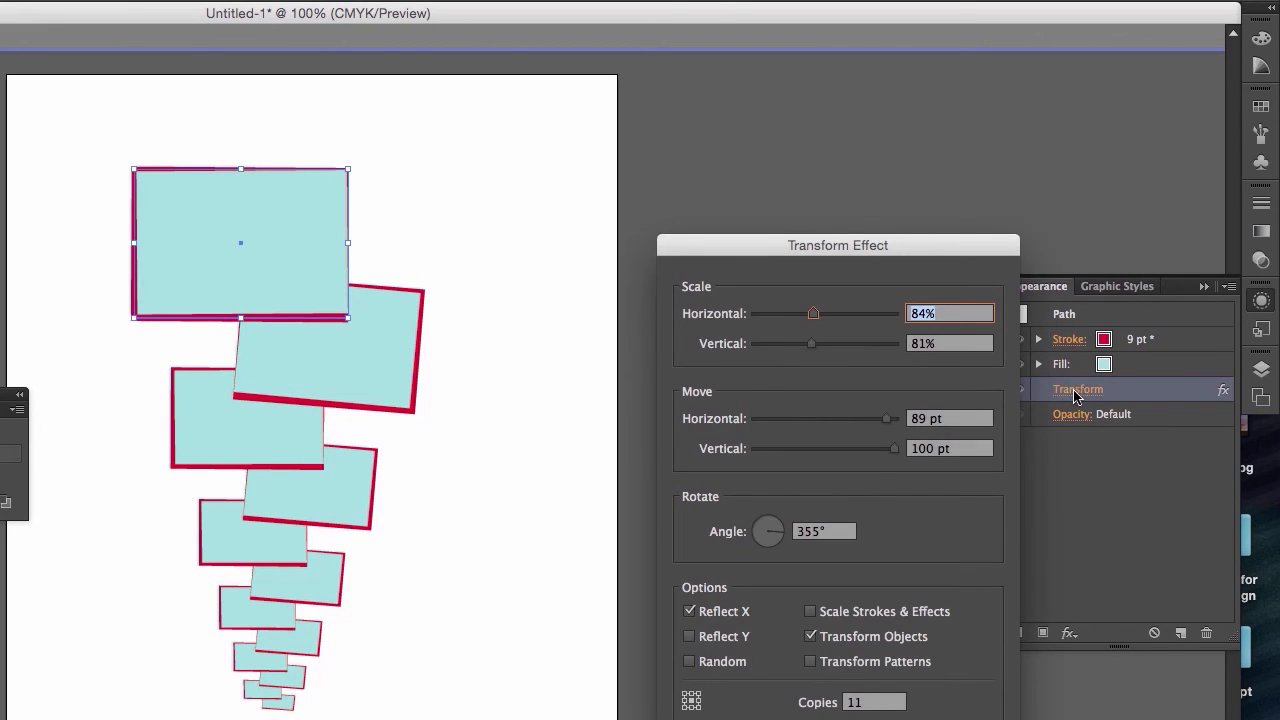